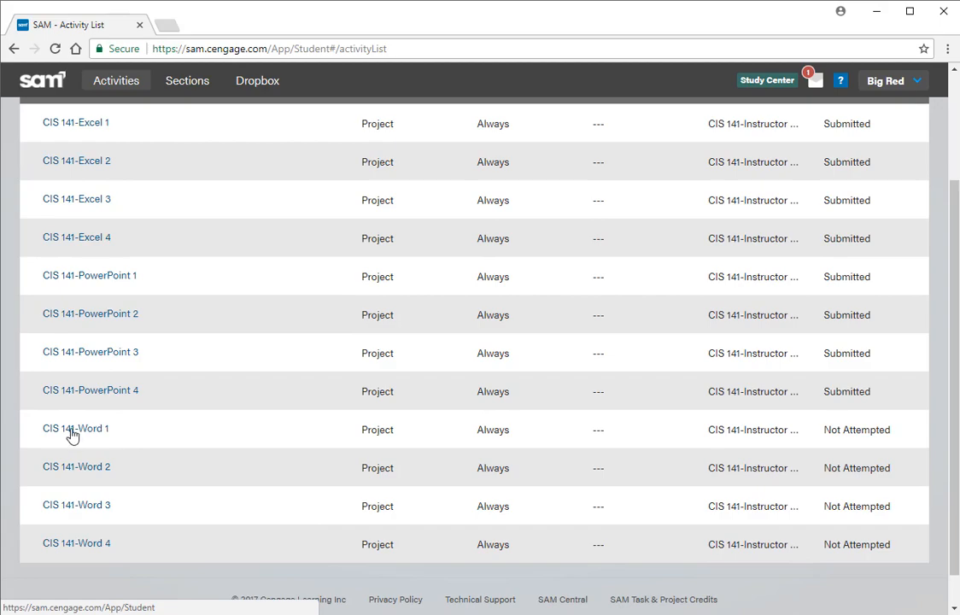
- Start the CIS 141-Word 1 assignment and look over its instructions, start files and submission sections
left_click(72, 430)
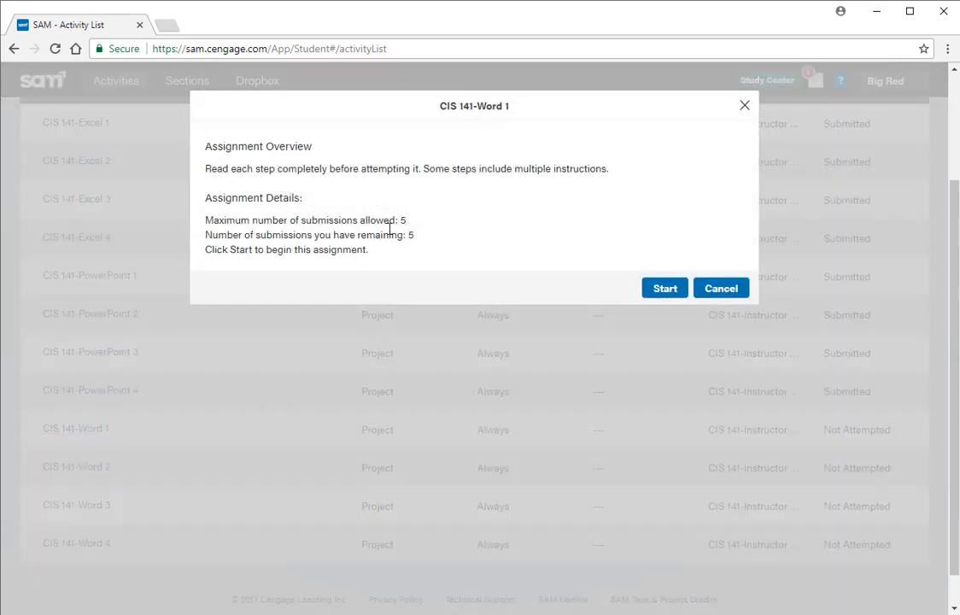
left_click(669, 288)
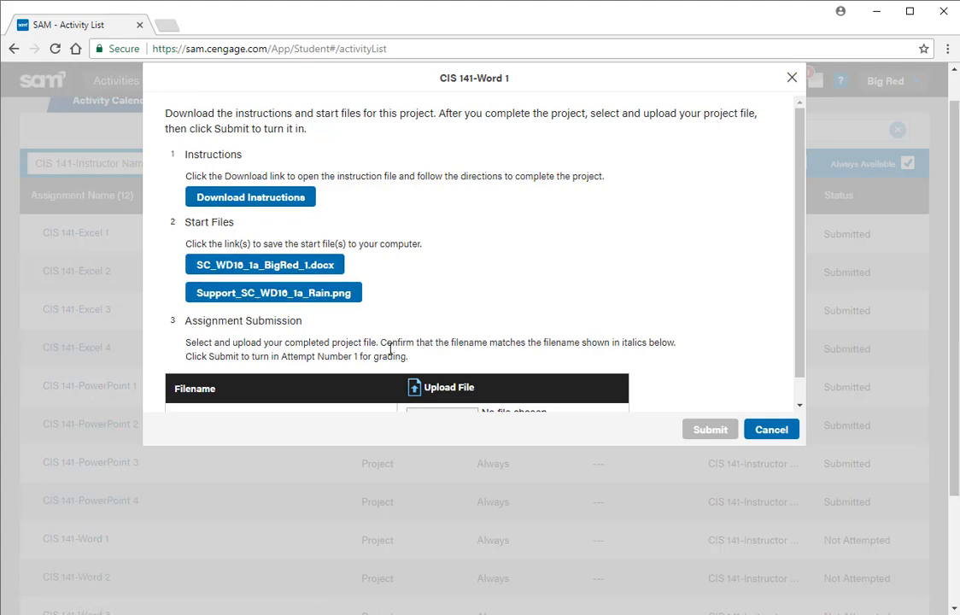
scroll(462, 341, "down", 2)
scroll(475, 302, "up", 2)
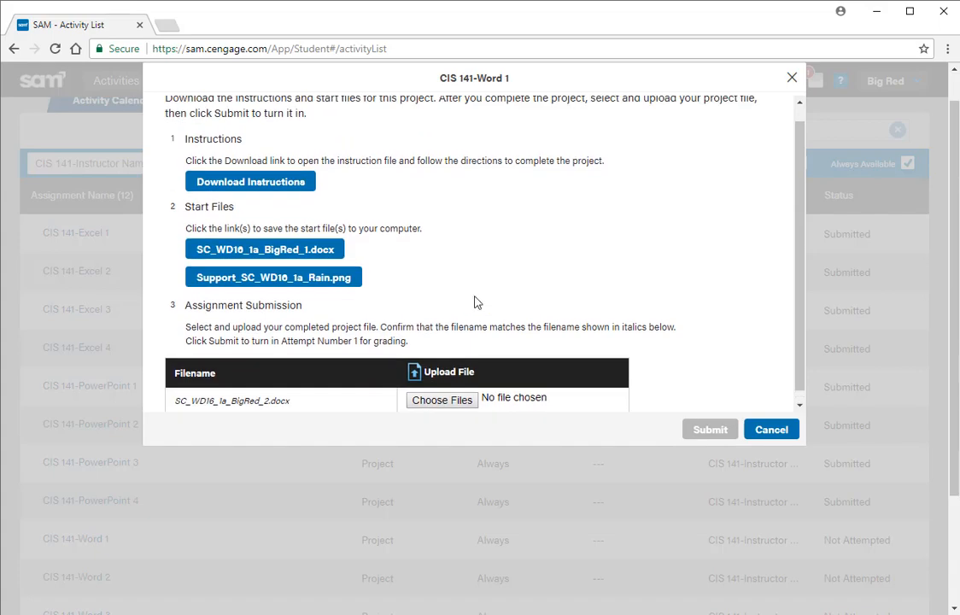
- Save the assignment instructions as Instructions_SC_WD16_1a.docx on the Desktop and open them in Word for editing
left_click(256, 197)
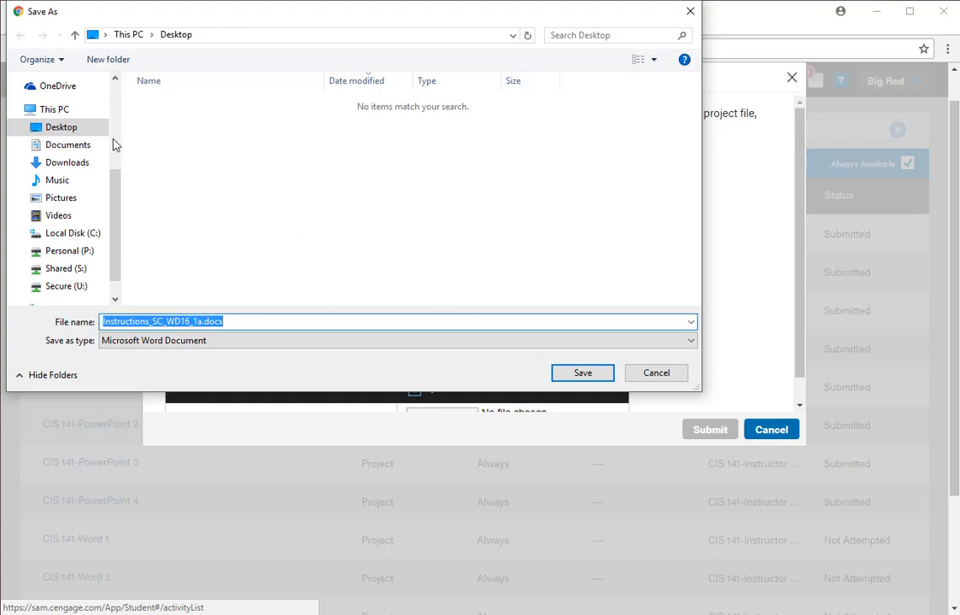
left_click(562, 373)
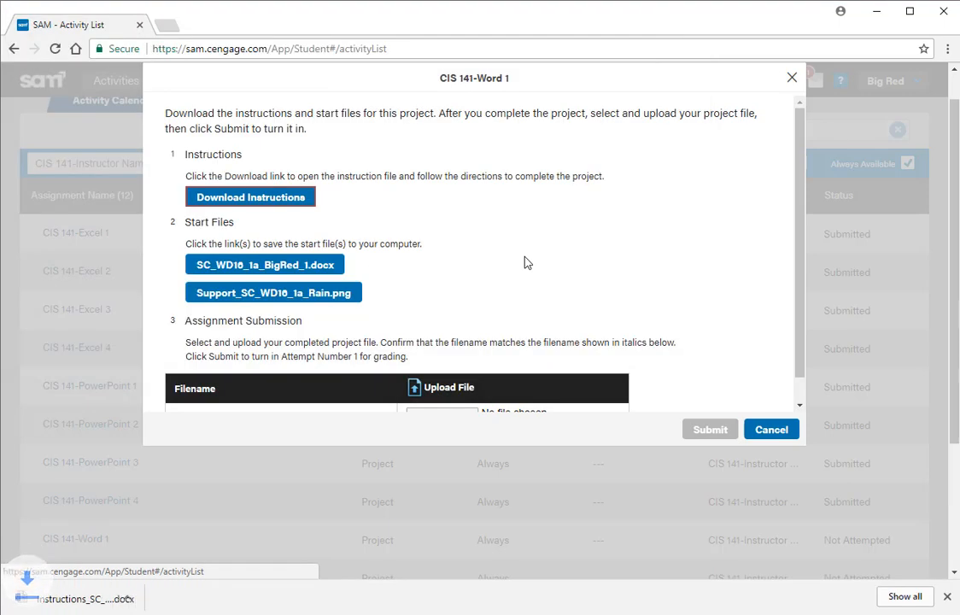
left_click(104, 604)
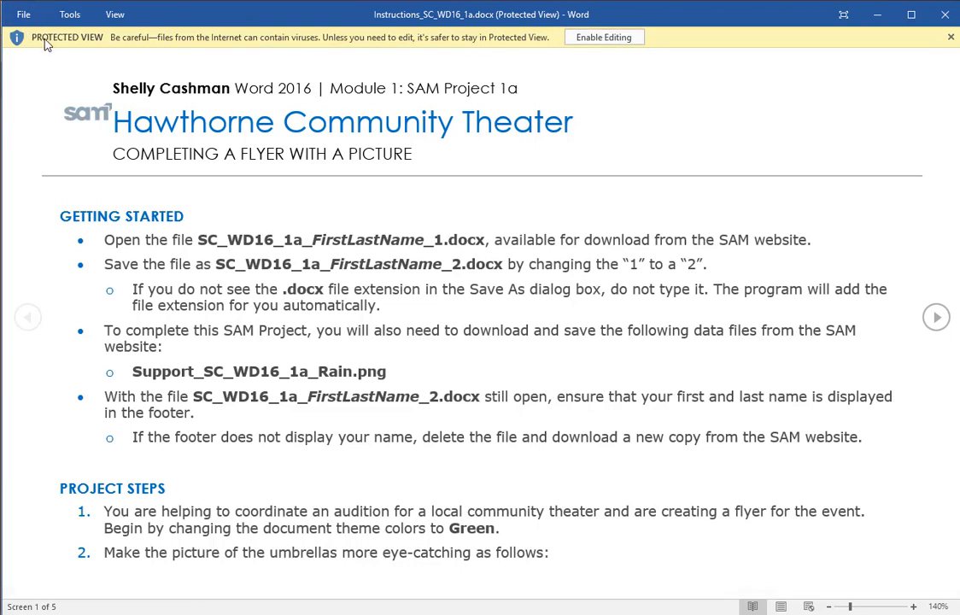
left_click(593, 42)
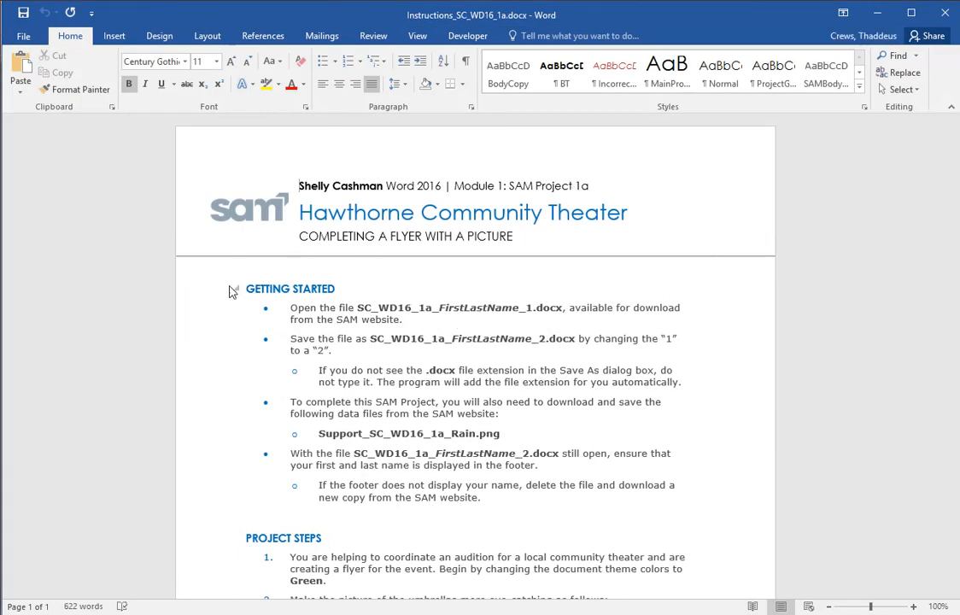
- Examine the Getting Started section of the instructions, including the file naming and footer name requirements
left_click_drag(184, 291, 169, 514)
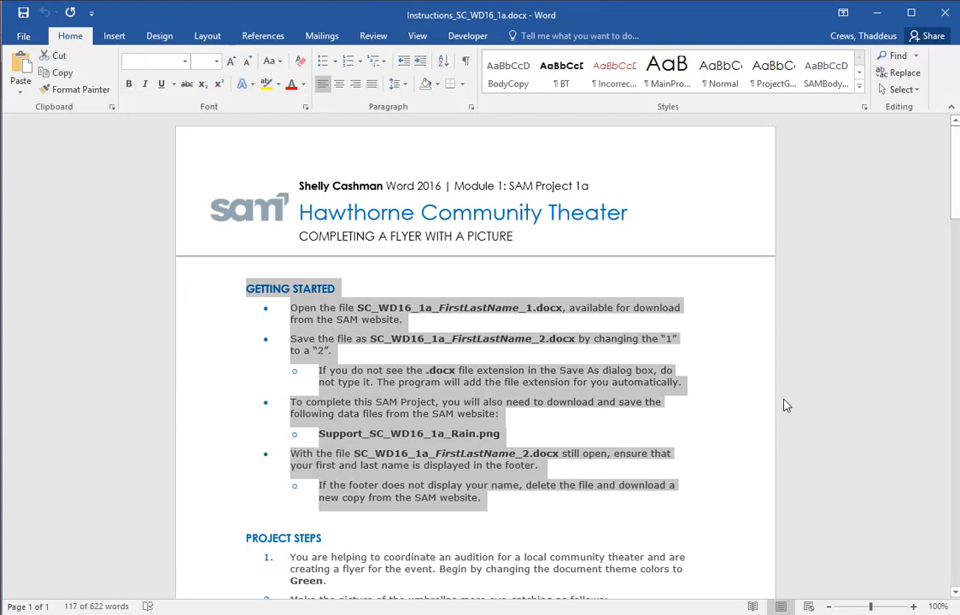
scroll(707, 392, "down", 1)
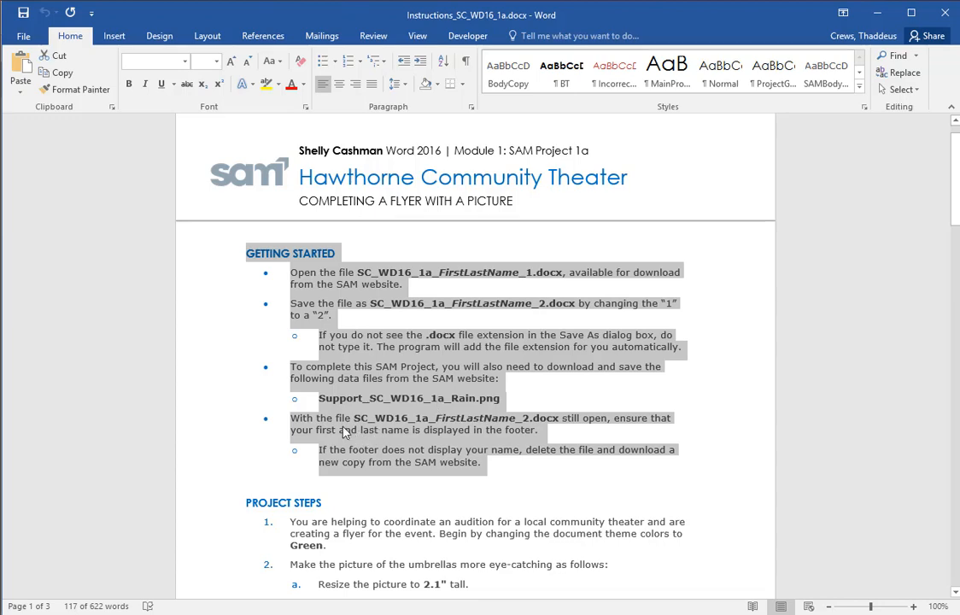
left_click_drag(372, 451, 463, 449)
left_click(364, 450)
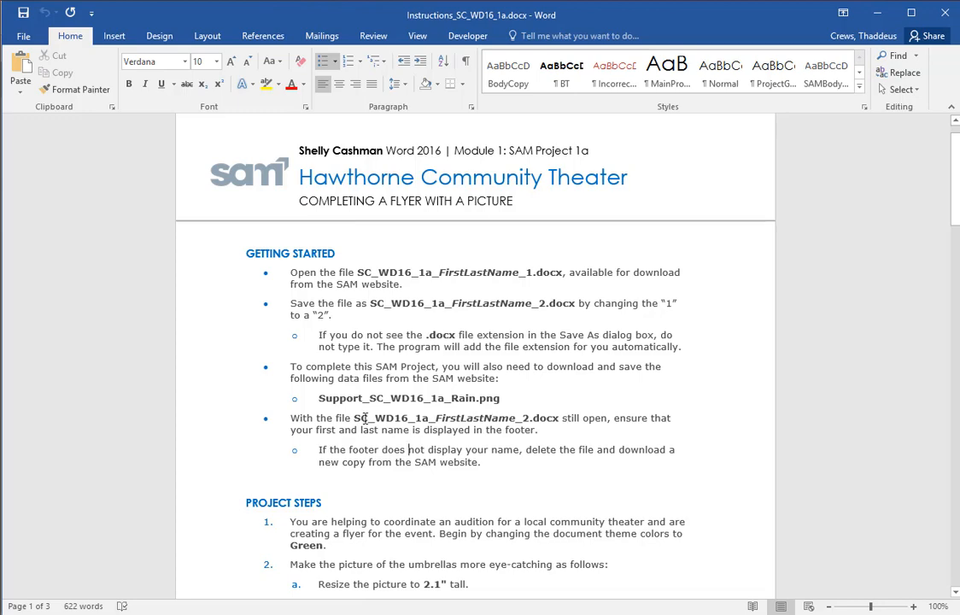
left_click_drag(353, 419, 523, 420)
left_click(538, 432)
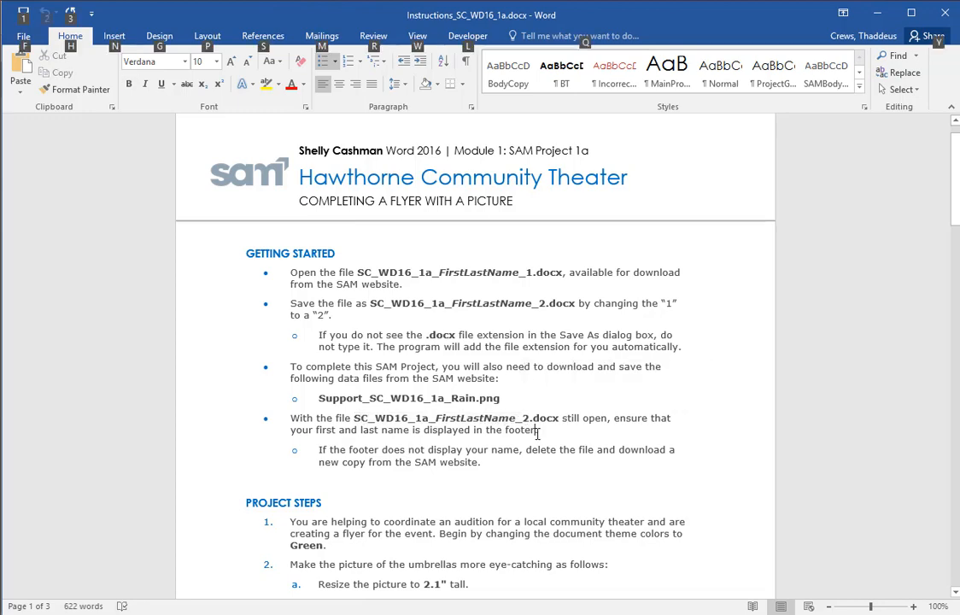
- Return to the SAM page in Chrome, save SC_WD16_1a_BigRed_1.docx to the Desktop and open it maximized in Word for editing
key("alt+Tab")
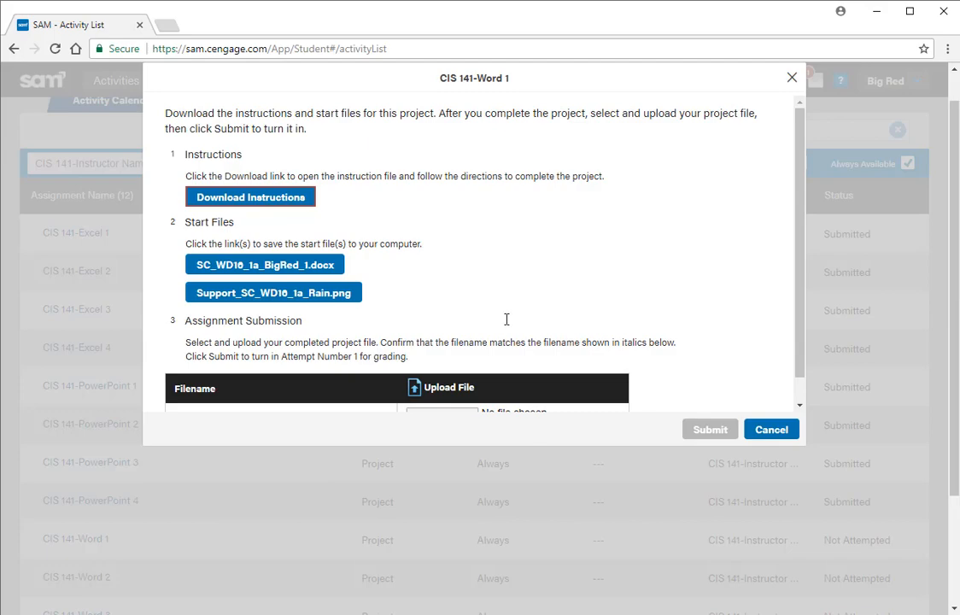
left_click(281, 268)
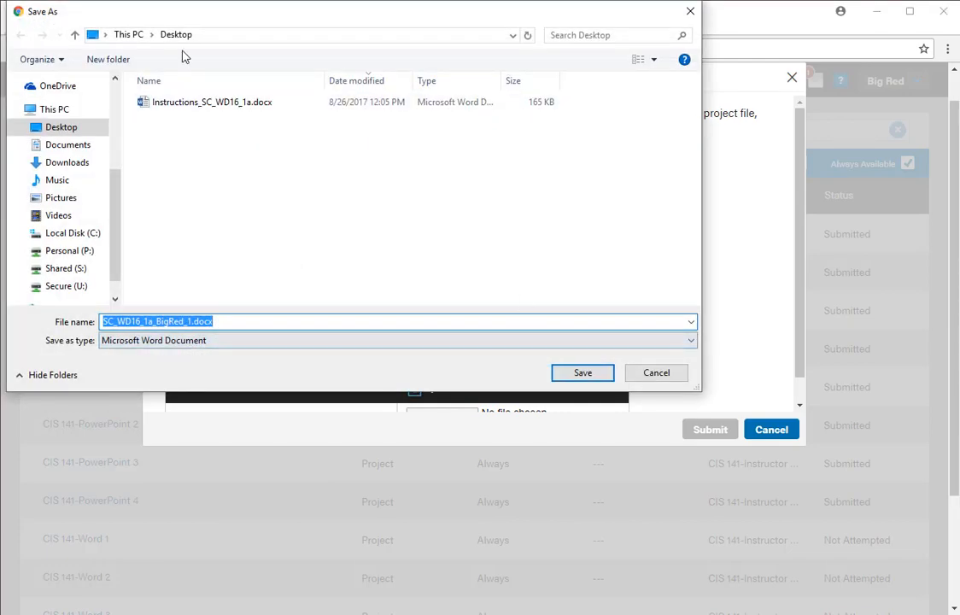
left_click(582, 372)
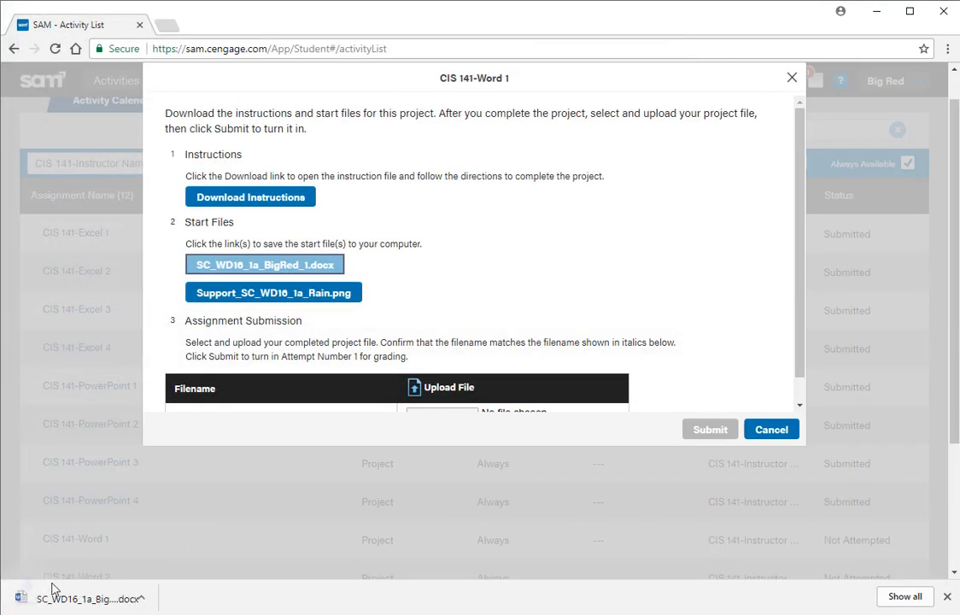
left_click(71, 602)
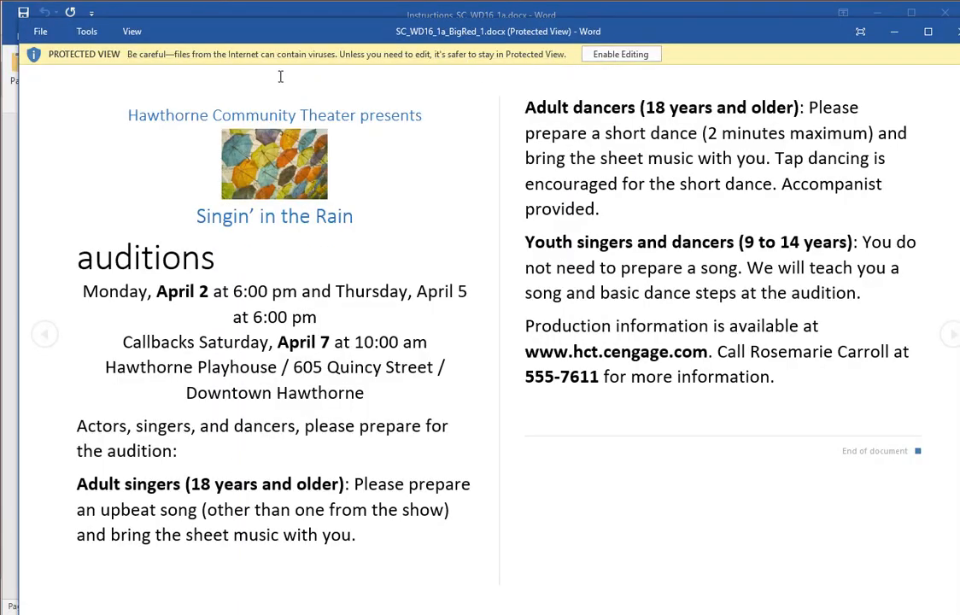
left_click(620, 54)
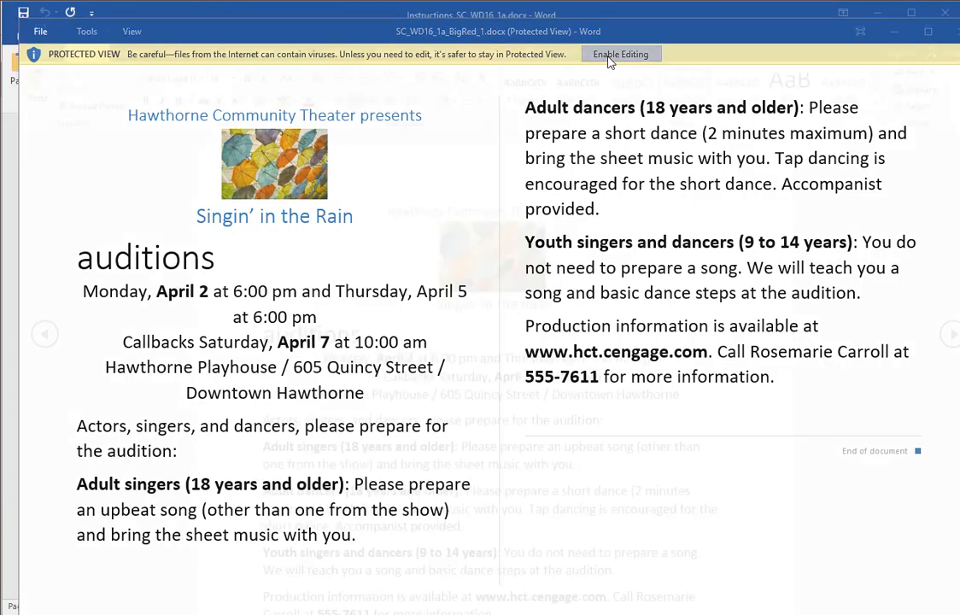
double_click(634, 30)
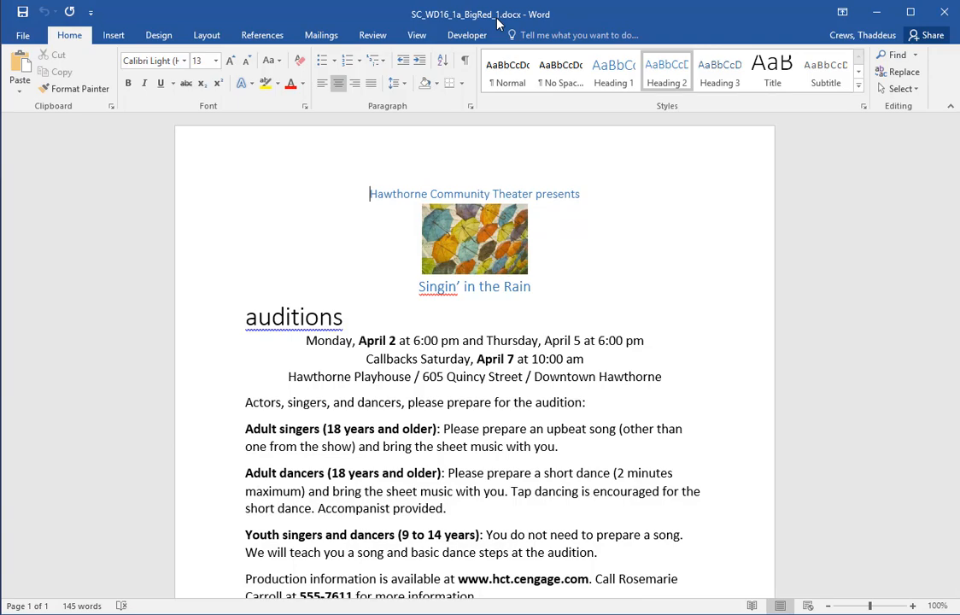
- Save a copy of the flyer document on the Desktop as SC_WD16_1a_BigRed_2.docx
scroll(555, 454, "down", 4)
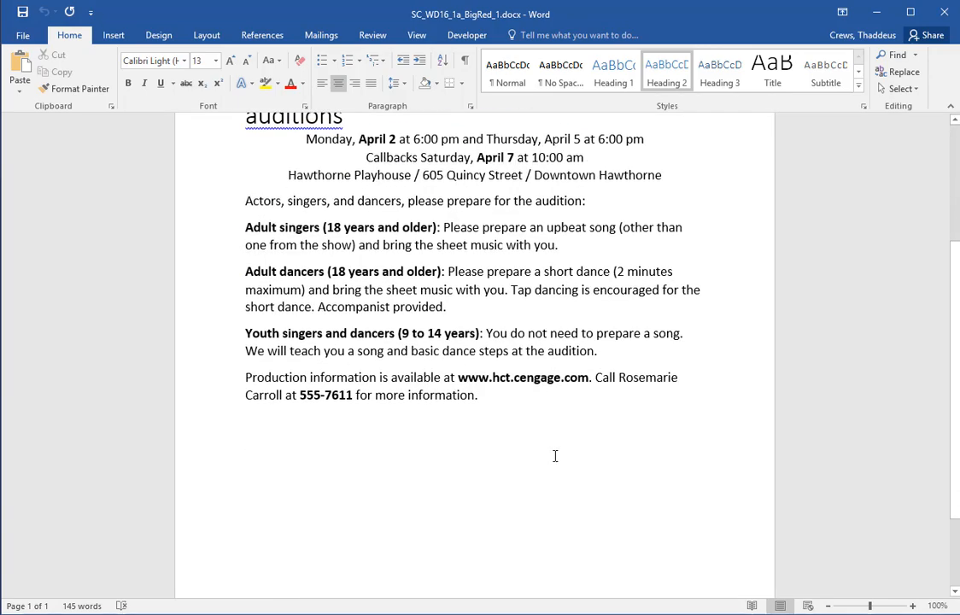
scroll(555, 455, "up", 2)
scroll(555, 457, "up", 2)
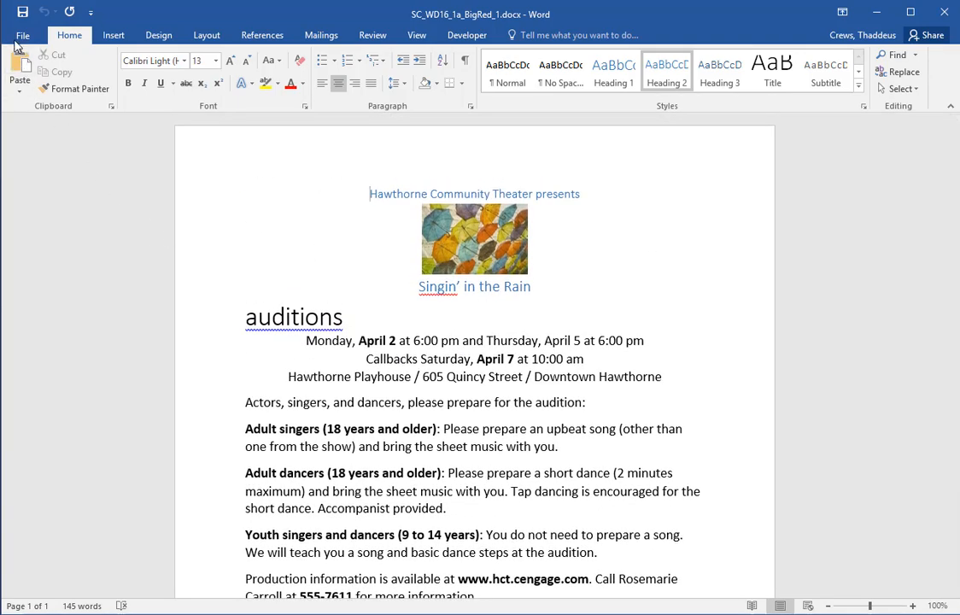
left_click(21, 39)
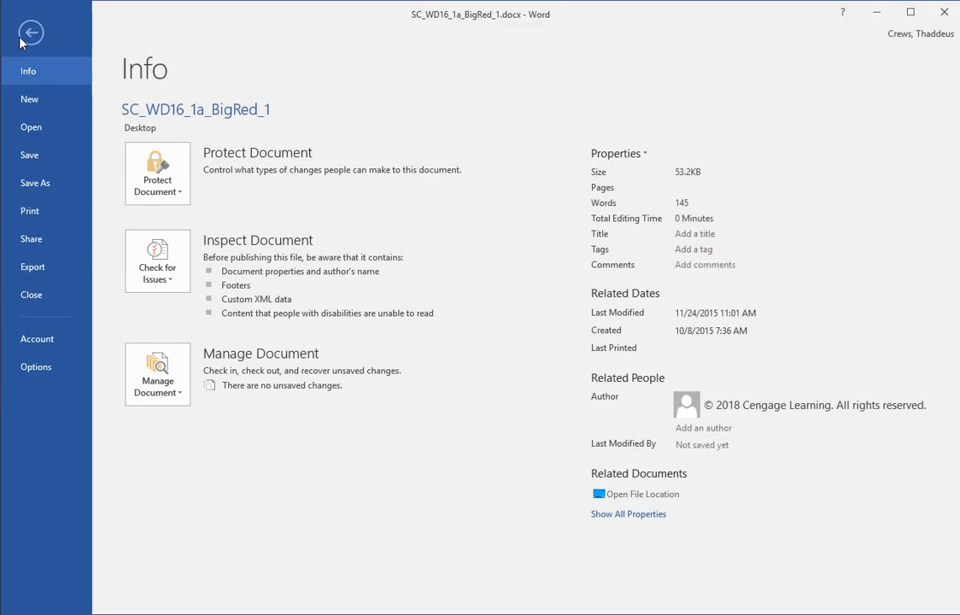
left_click(40, 191)
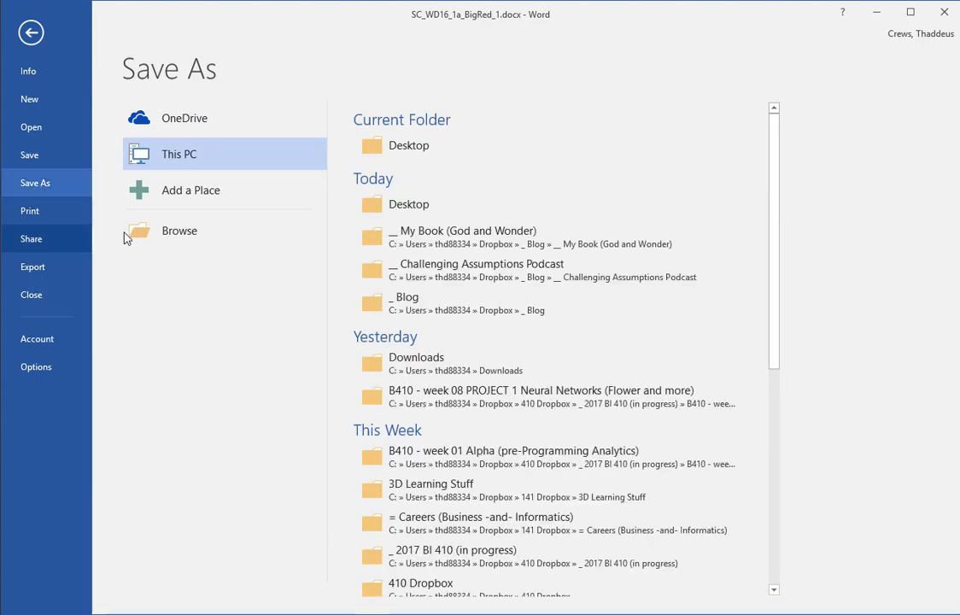
left_click(179, 231)
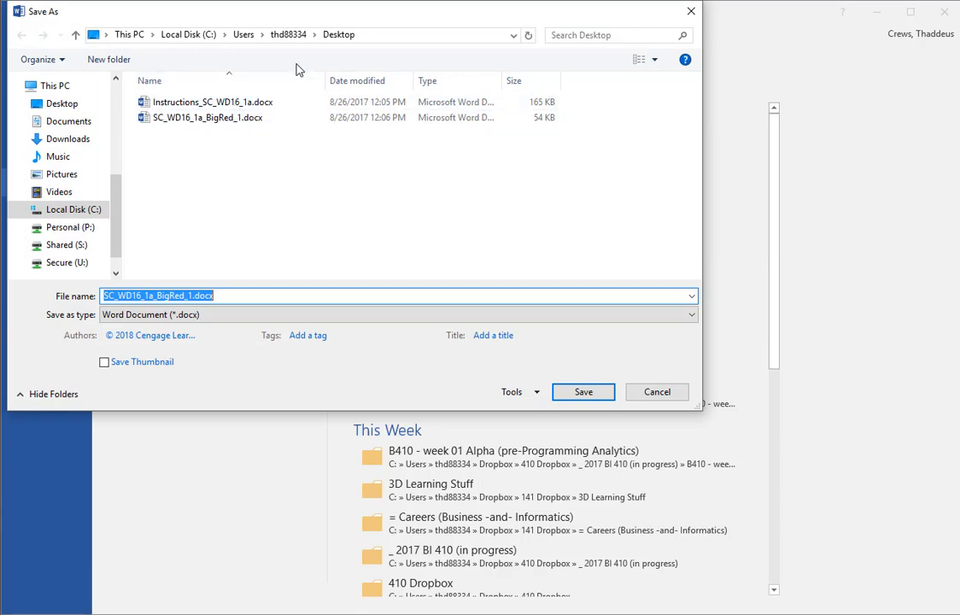
left_click(191, 295)
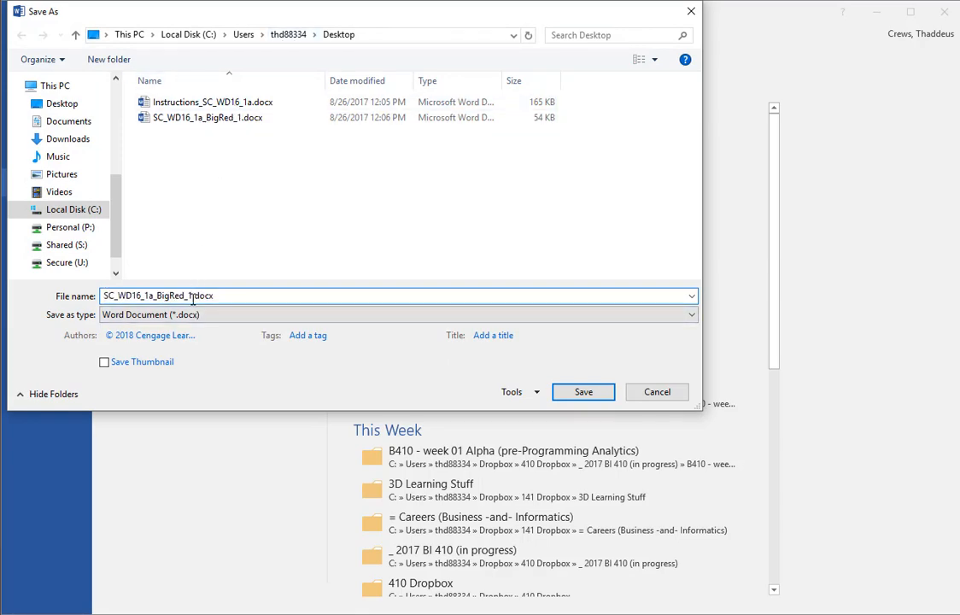
key("BackSpace")
type("2")
left_click(574, 393)
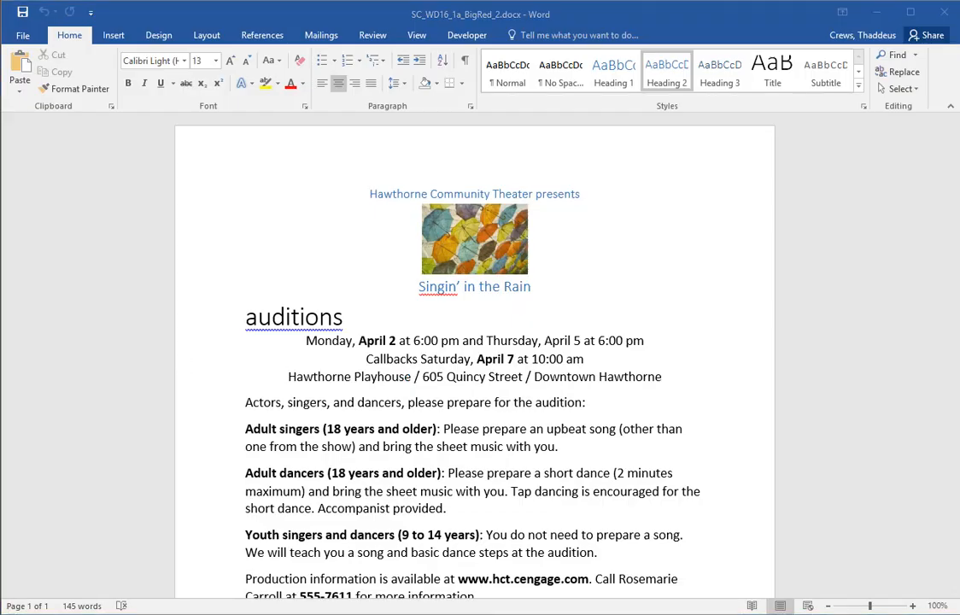
- Check the end of the flyer for the student's name in the page footer
left_click(456, 15)
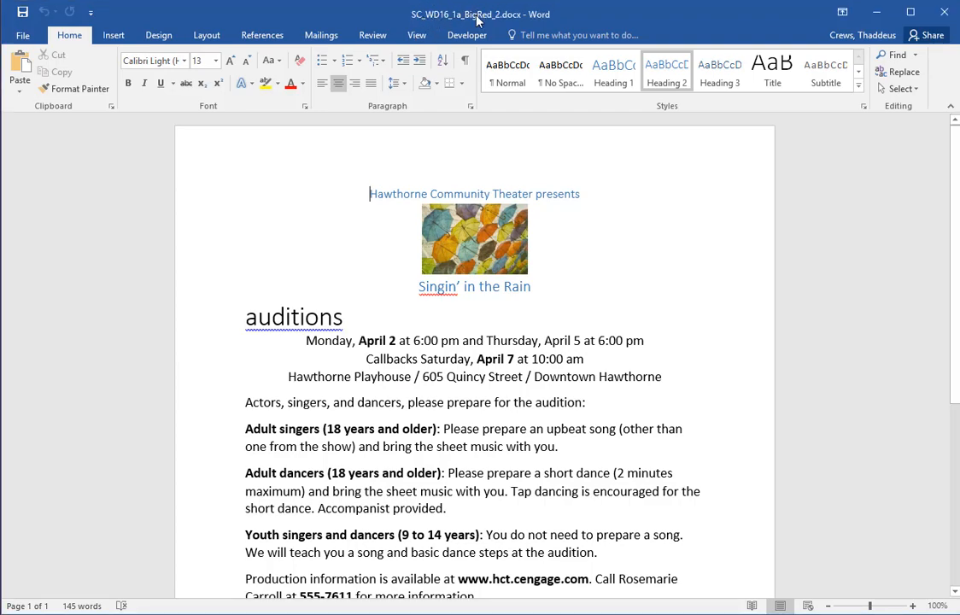
scroll(624, 461, "down", 6)
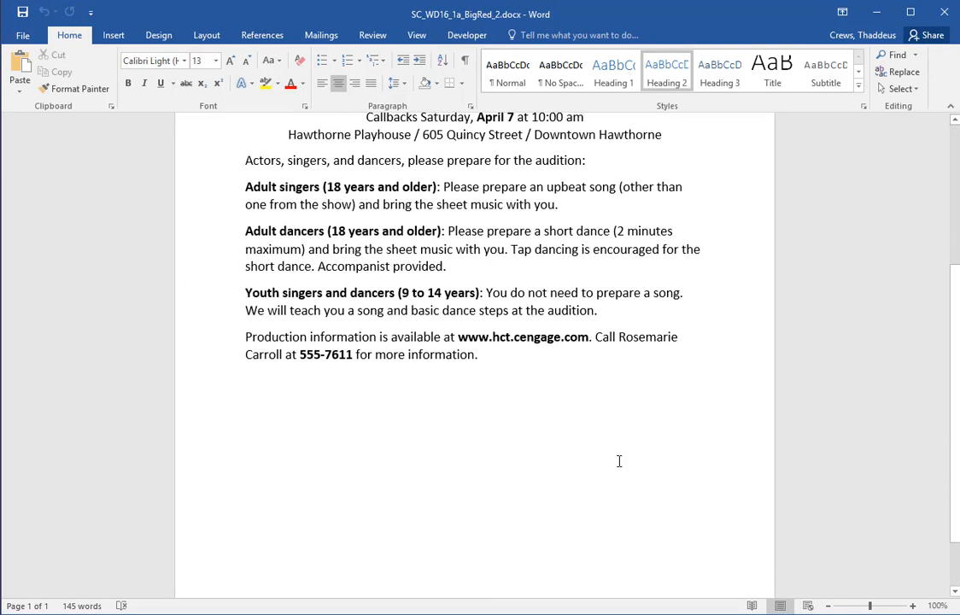
key("ctrl+End")
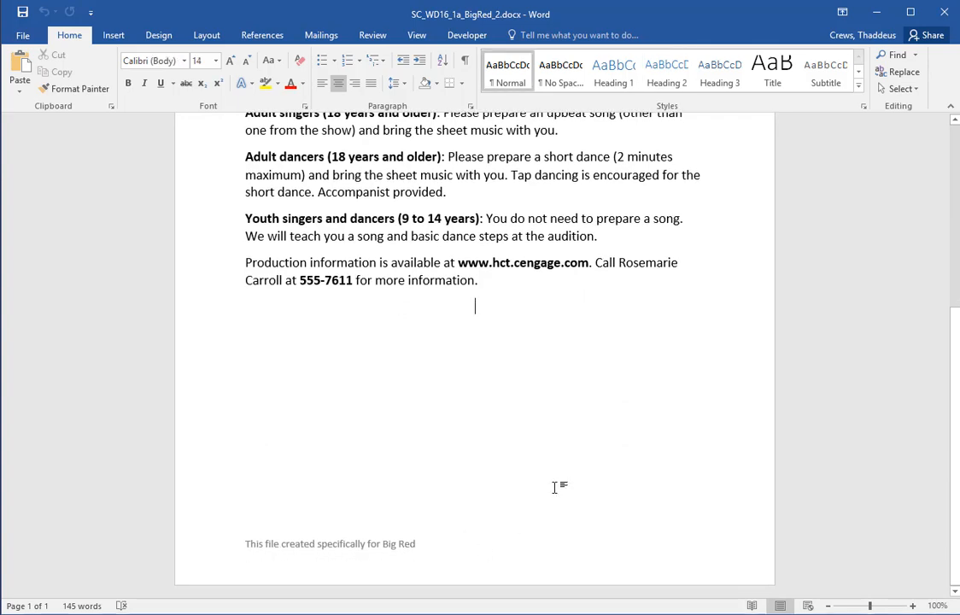
scroll(556, 485, "up", 3)
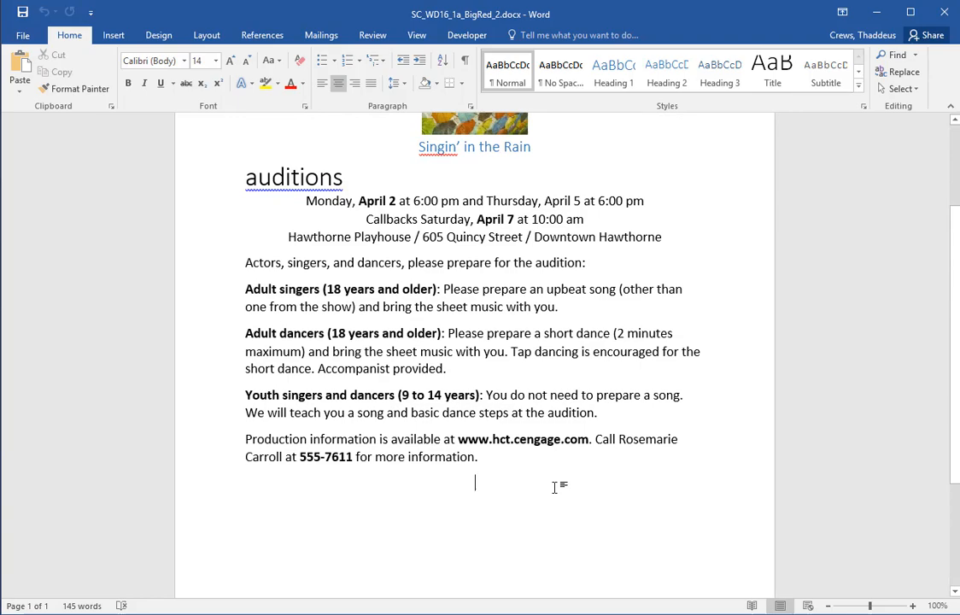
- Switch to the Instructions_SC_WD16_1a.docx document and examine project step 1 about the document theme colors
key("alt+Tab")
key("Tab")
scroll(267, 339, "down", 3)
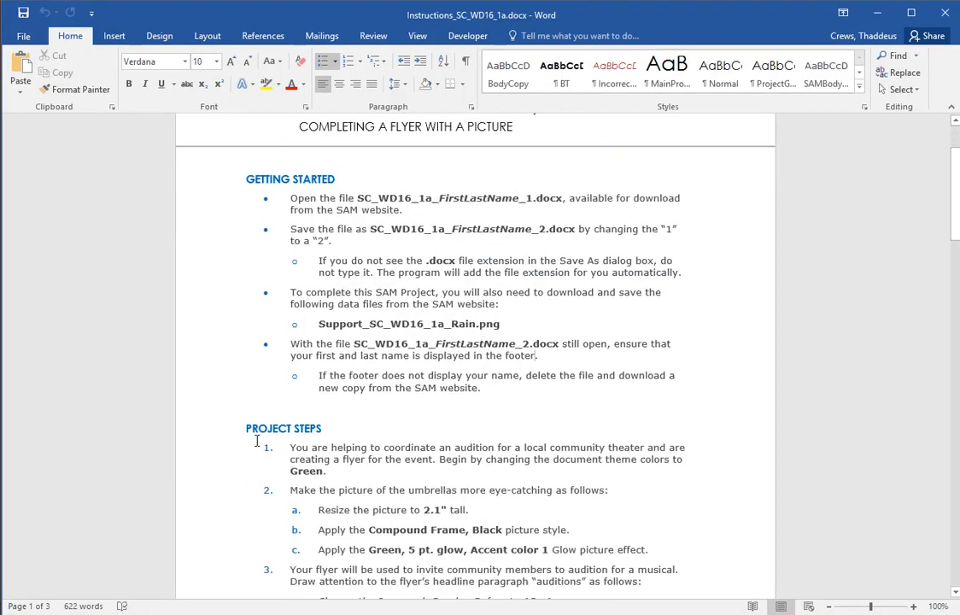
left_click_drag(203, 381, 187, 411)
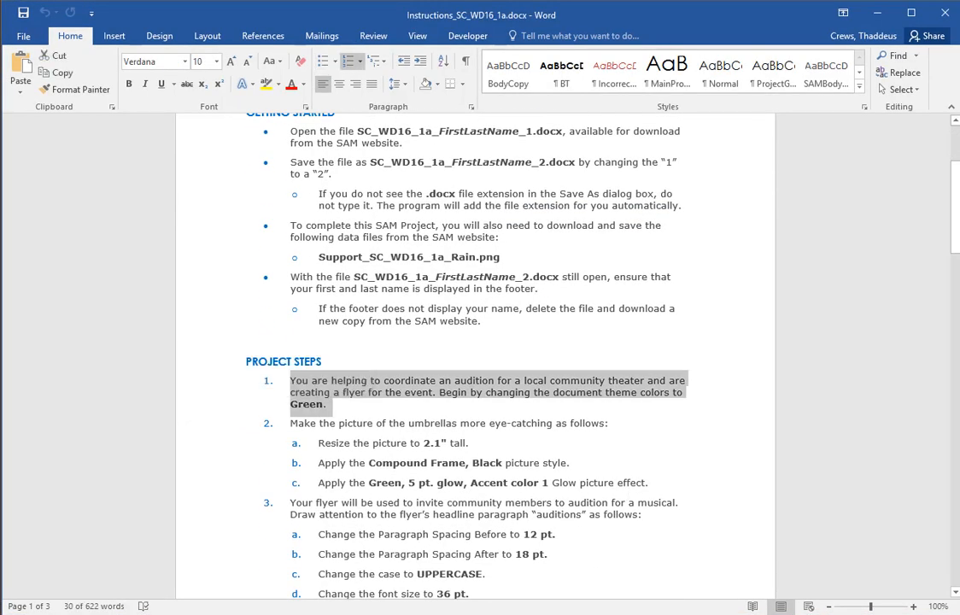
left_click_drag(954, 205, 943, 170)
scroll(510, 574, "down", 5)
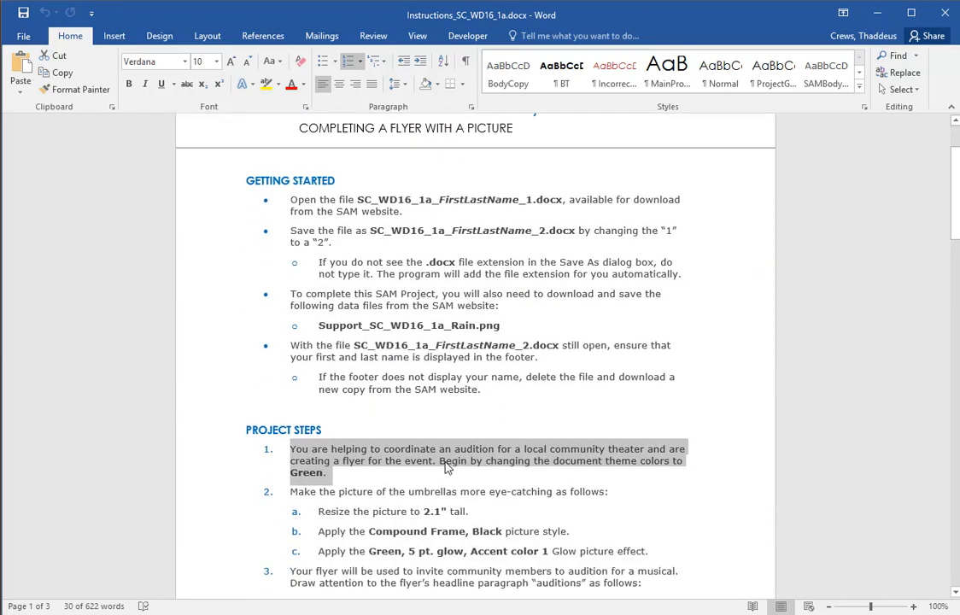
left_click(175, 346)
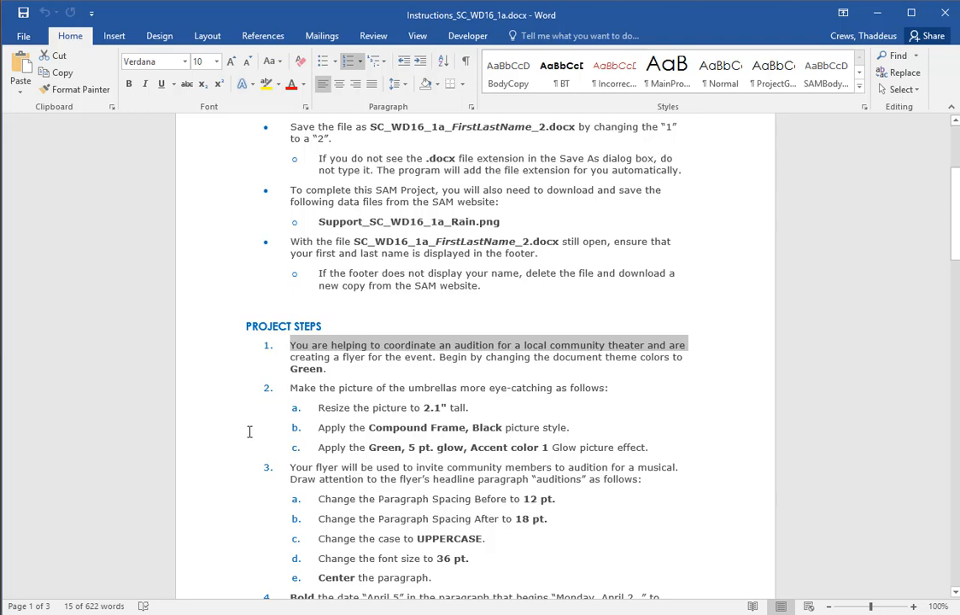
left_click_drag(197, 349, 193, 379)
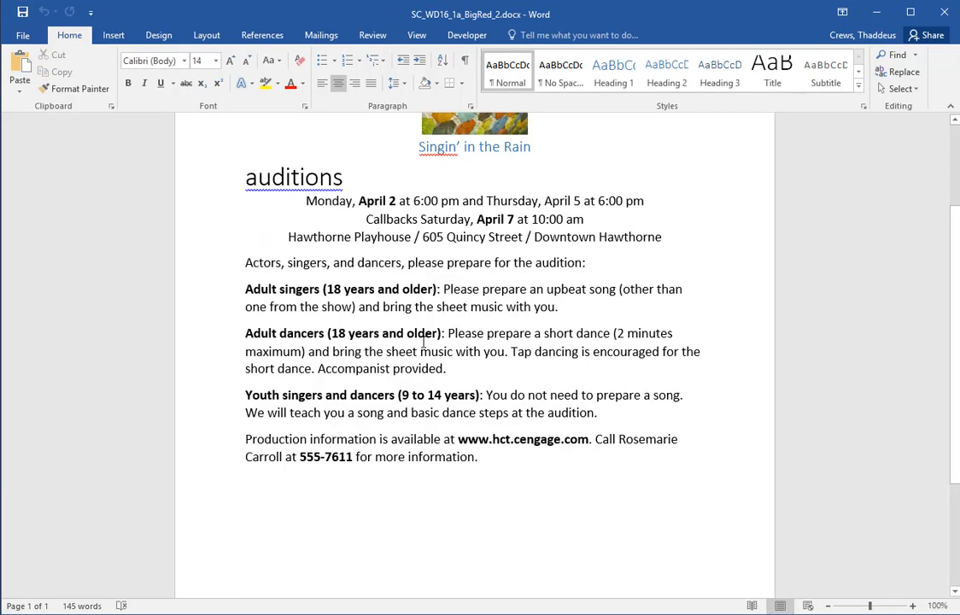
- Change the flyer's document theme colors to Green
scroll(422, 342, "up", 4)
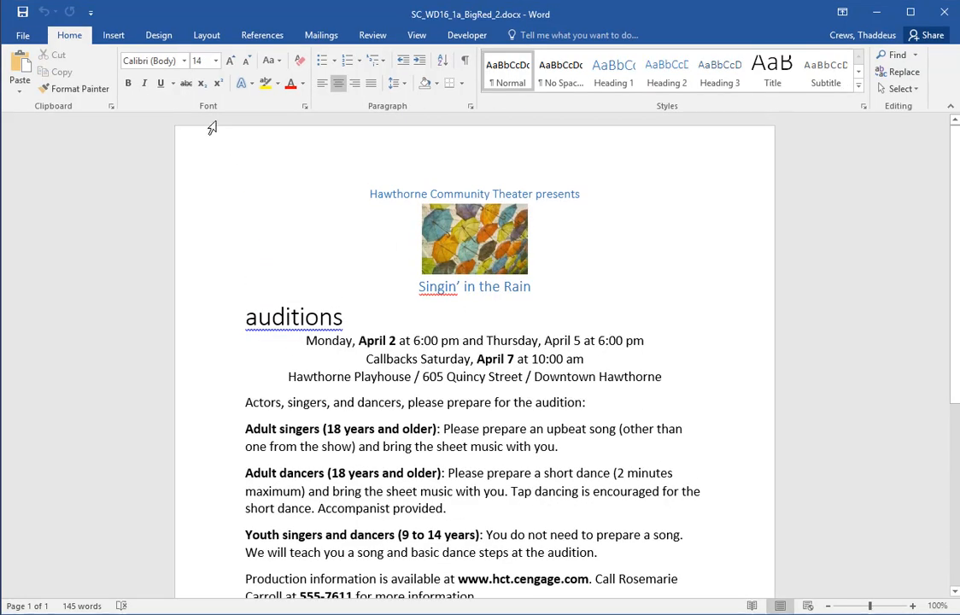
left_click(114, 36)
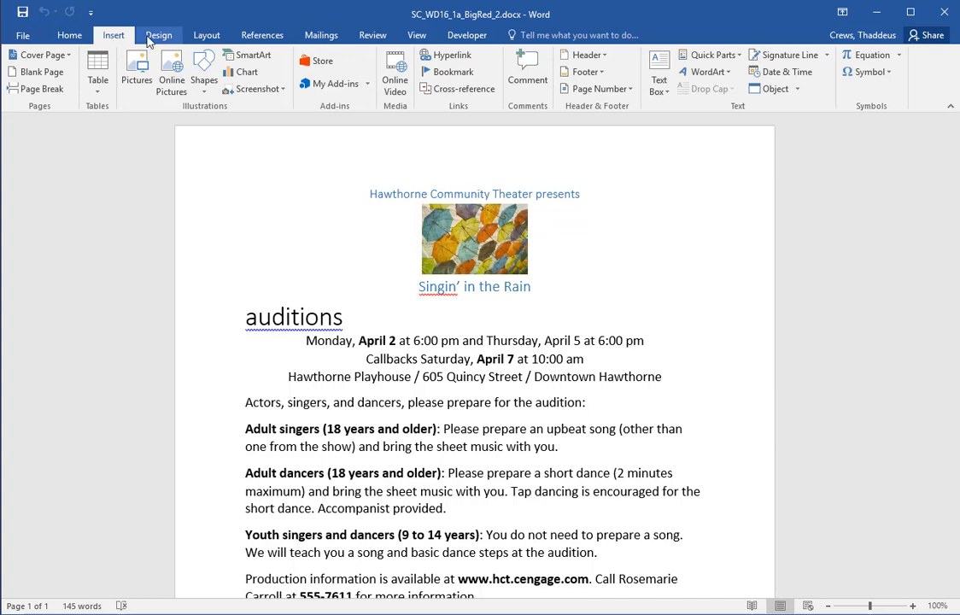
left_click(151, 38)
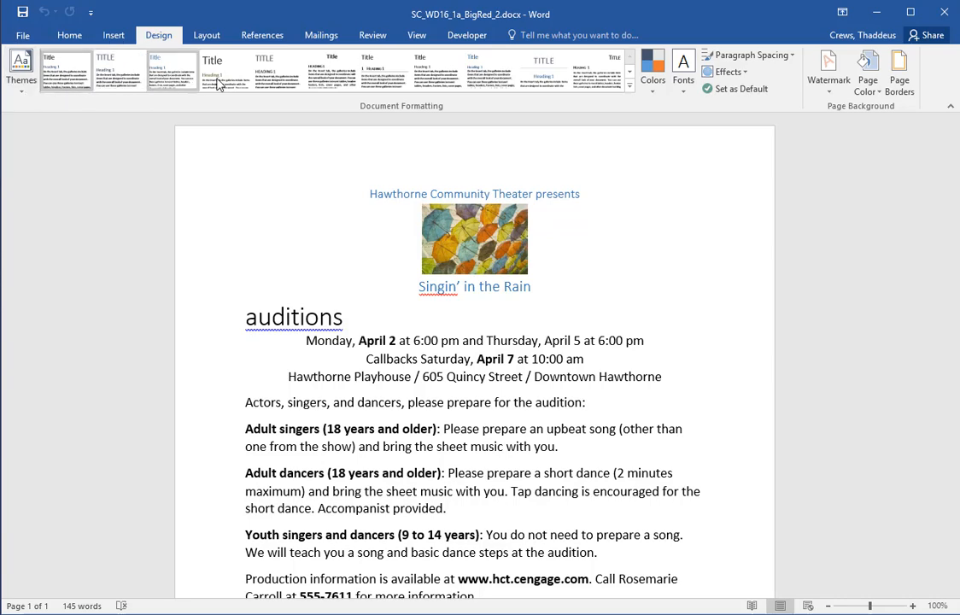
left_click(654, 86)
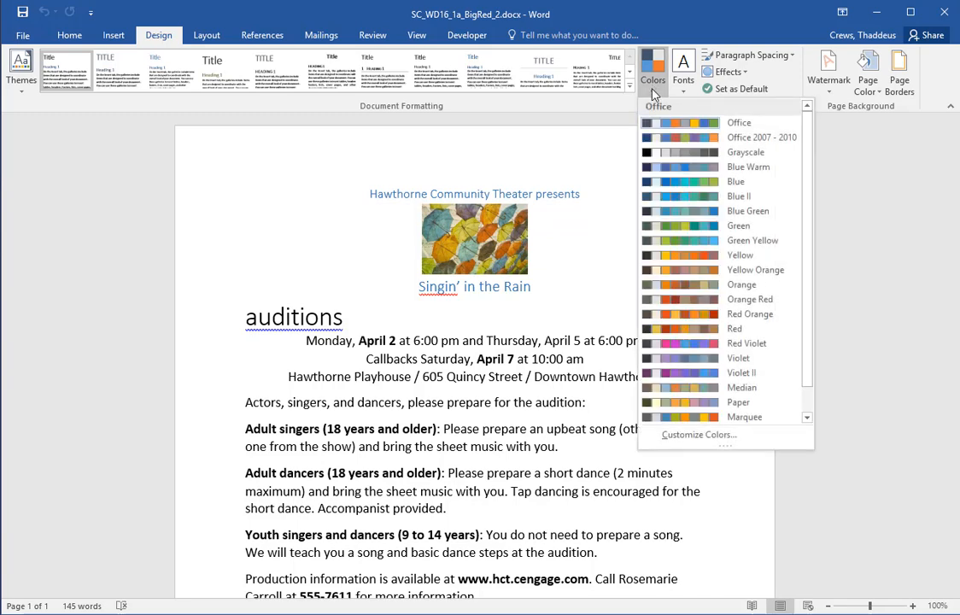
left_click(760, 229)
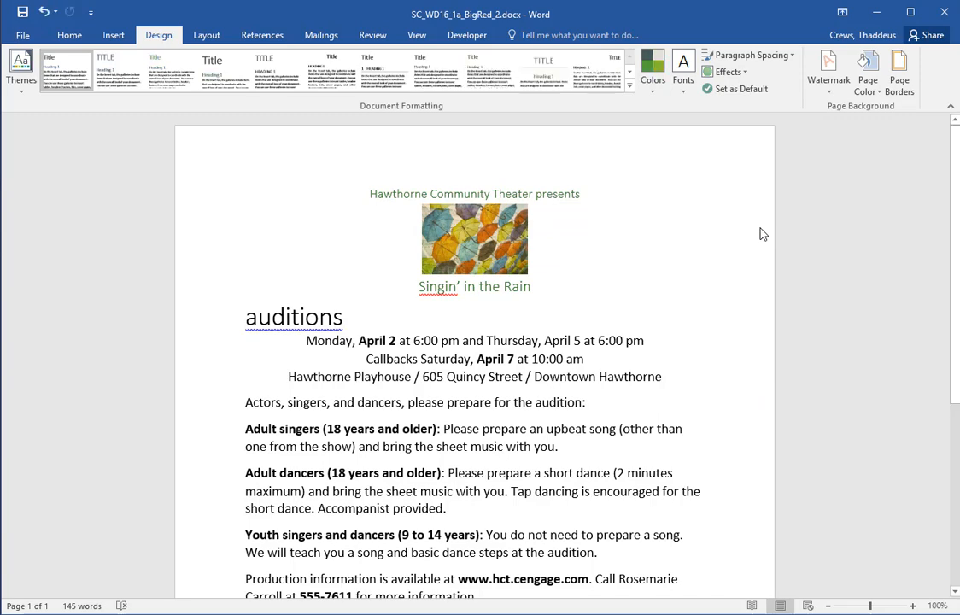
- Examine the font color palette, the document themes gallery and the list of theme color sets without applying a change
left_click(67, 35)
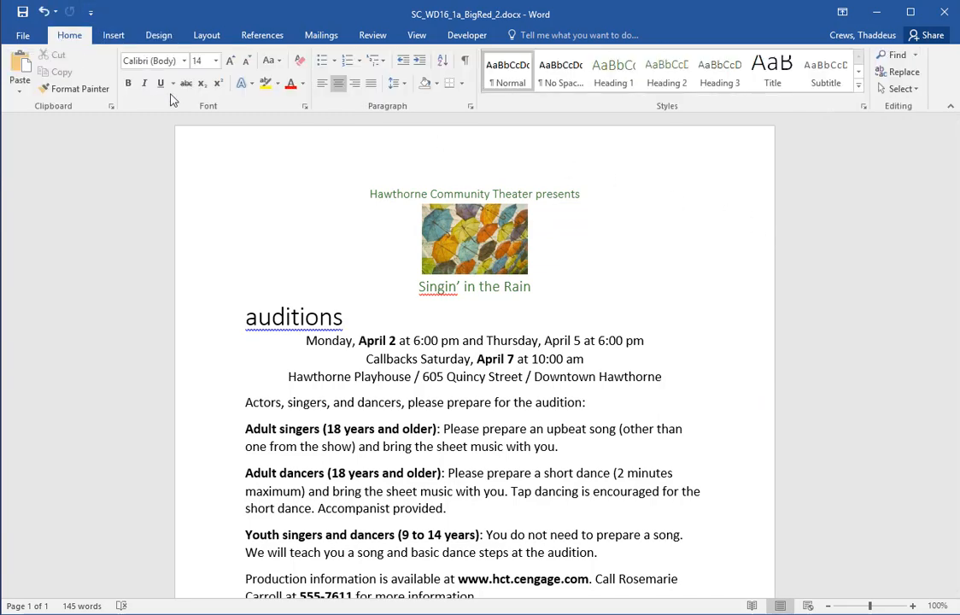
left_click(301, 86)
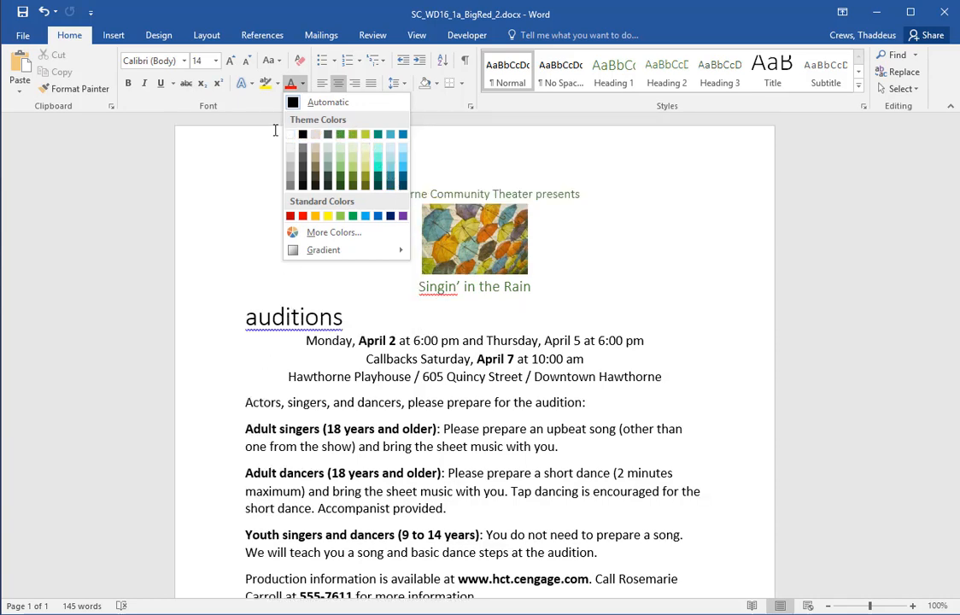
left_click(217, 168)
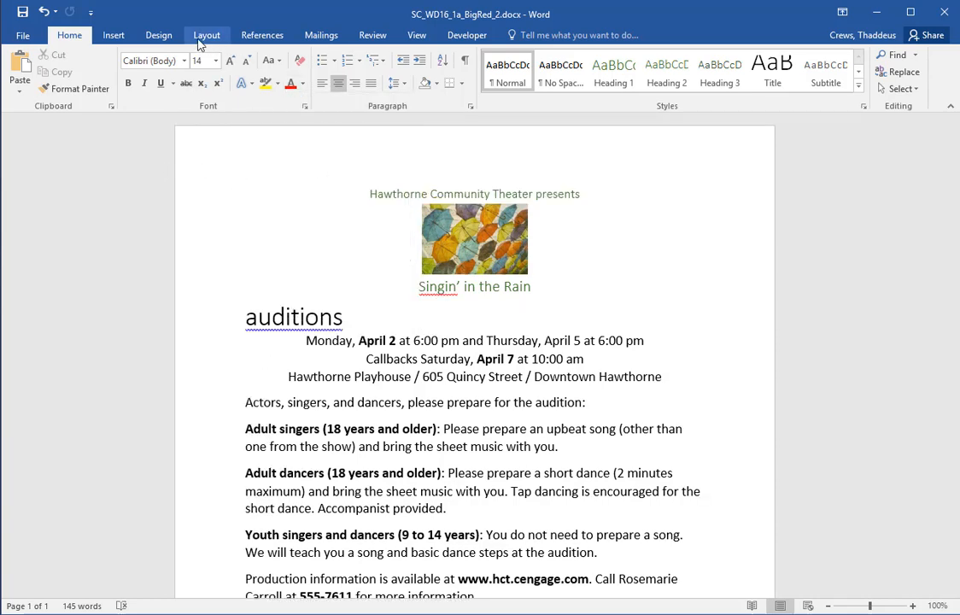
left_click(159, 36)
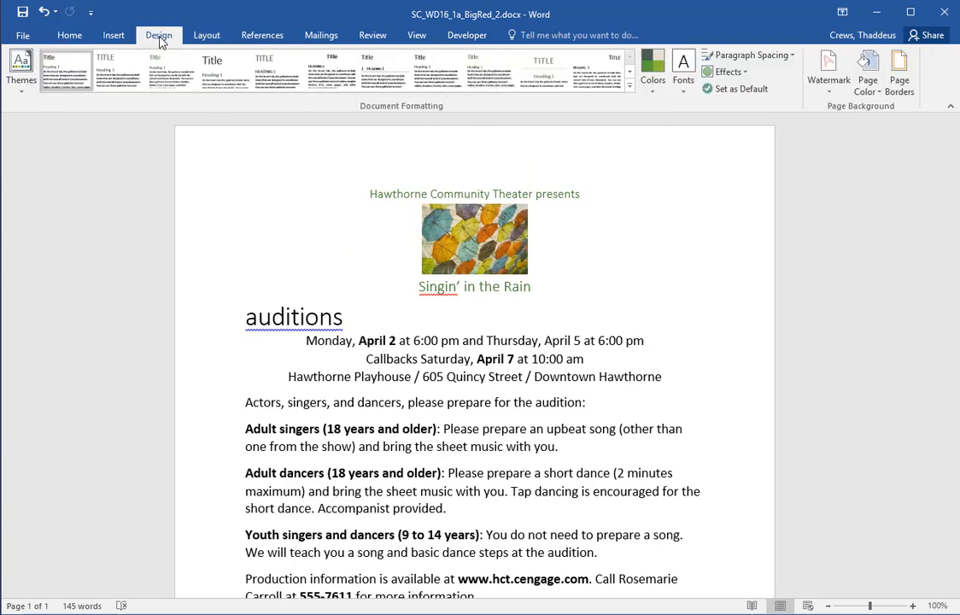
left_click(12, 83)
left_click(387, 171)
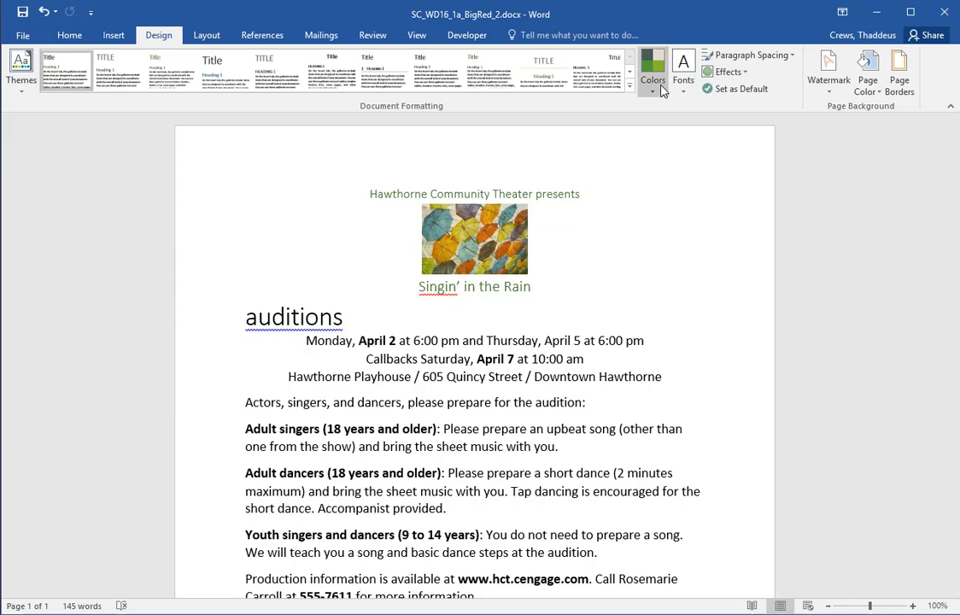
left_click(17, 76)
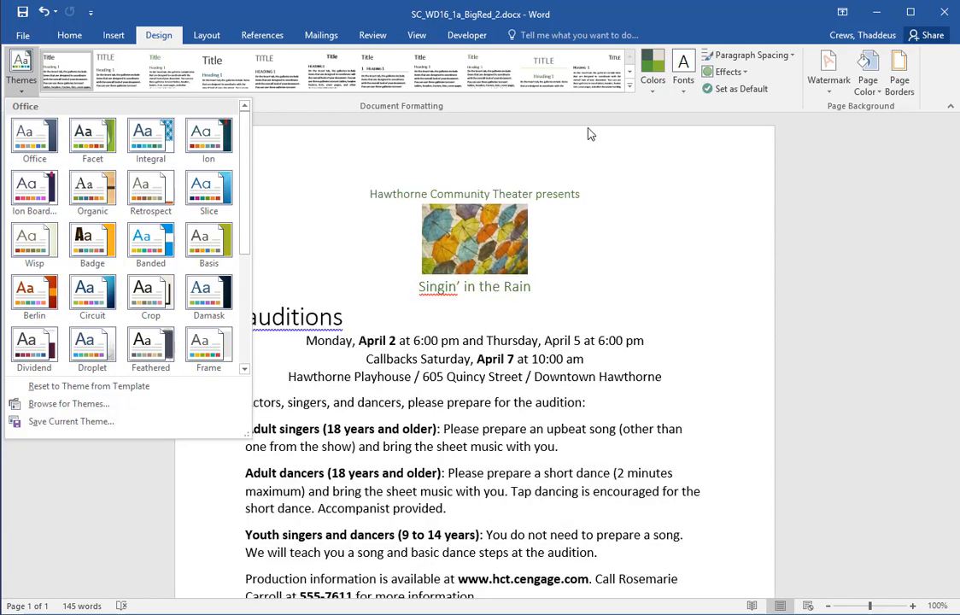
left_click(657, 91)
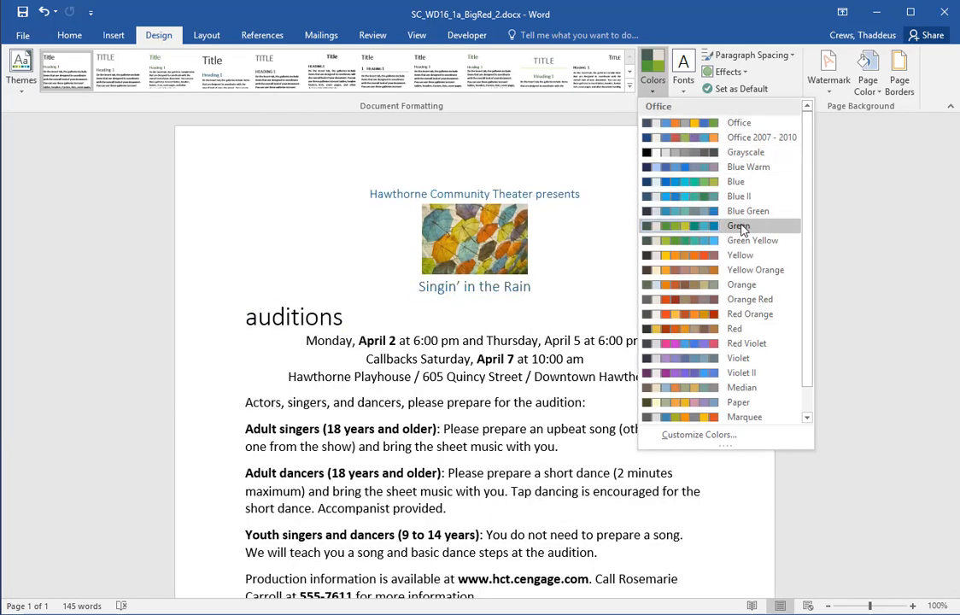
left_click(244, 206)
- Read project step 2 in the instructions document and set the height of the flyer's umbrella picture to 2.1"
key("alt+Tab")
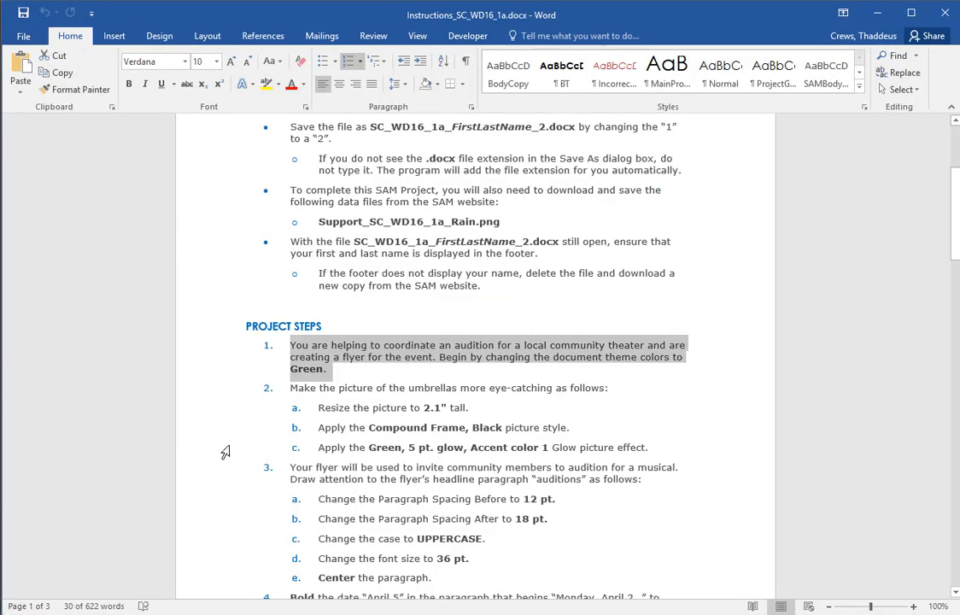
left_click_drag(196, 389, 190, 449)
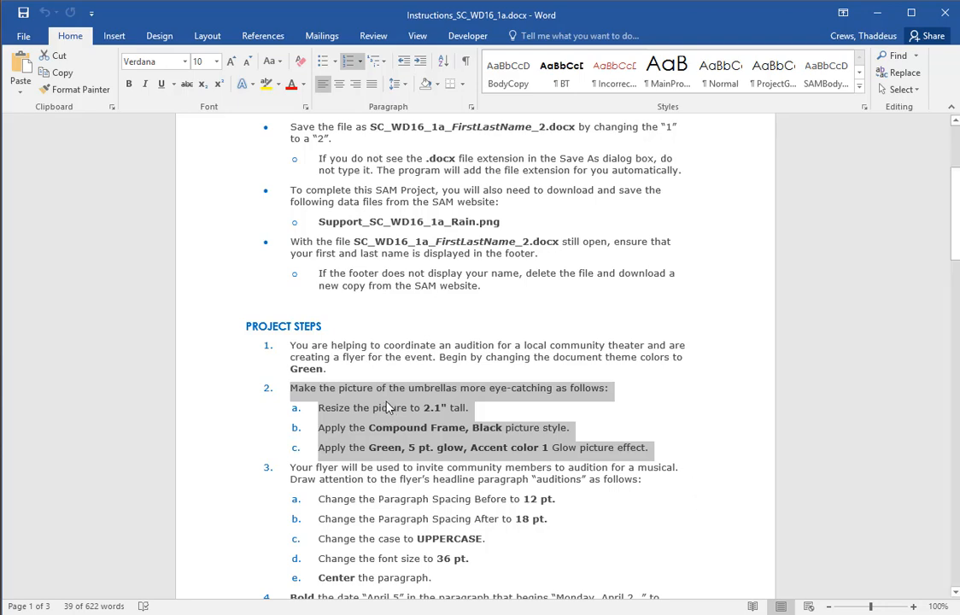
key("alt+Tab")
left_click(471, 246)
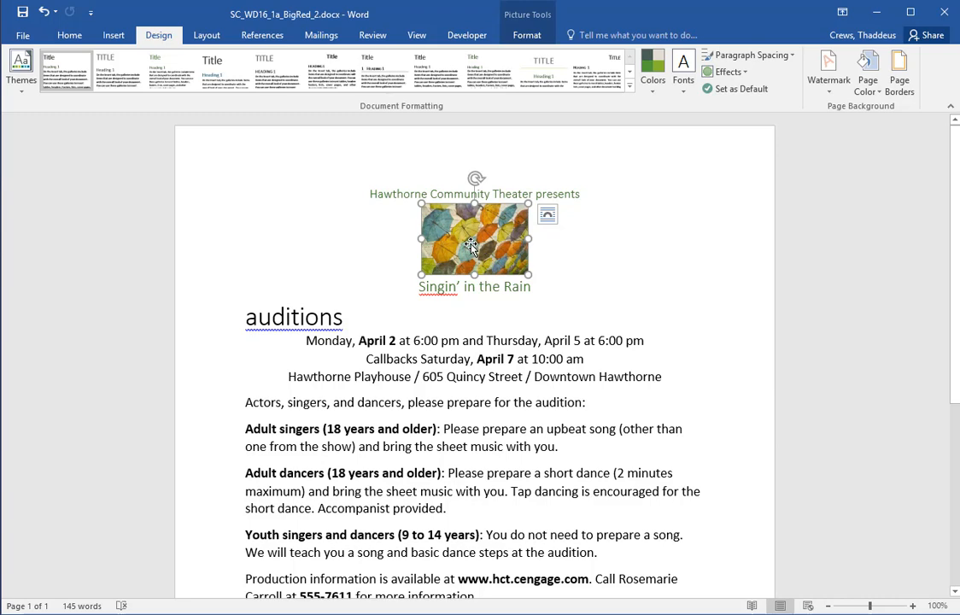
left_click(526, 35)
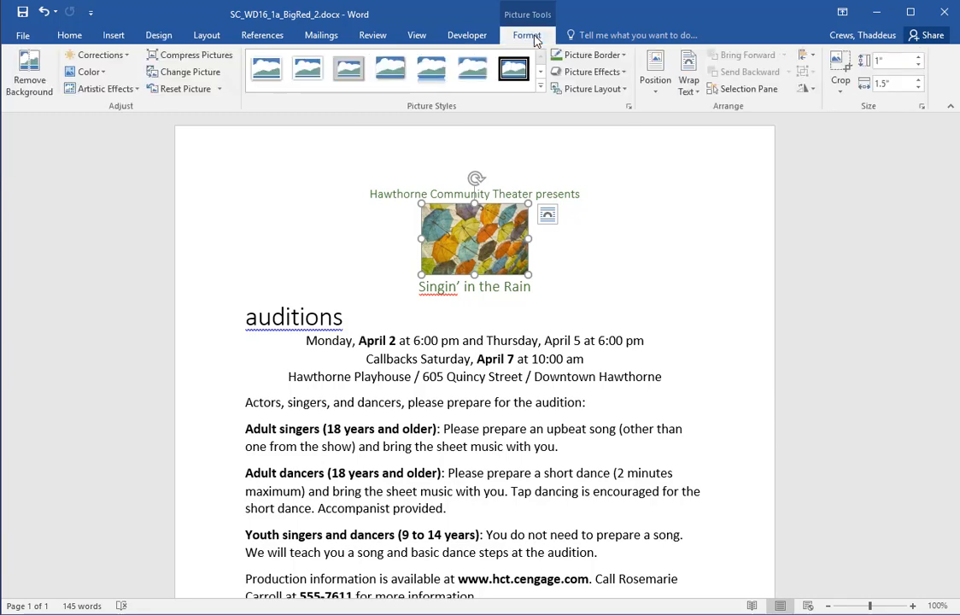
left_click(918, 58)
left_click(919, 58)
left_click(919, 58)
left_click(919, 58)
left_click(919, 58)
left_click(919, 58)
left_click(919, 58)
left_click(919, 58)
left_click(919, 59)
left_click(918, 58)
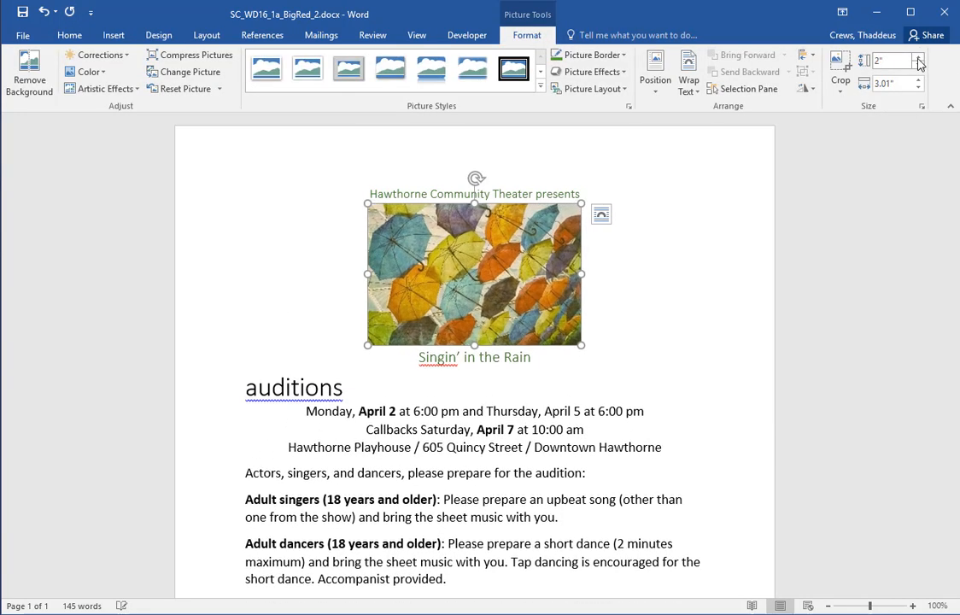
left_click(918, 58)
- Check the required picture style in the instructions and apply the Compound Frame, Black style to the umbrella picture
key("alt+Tab")
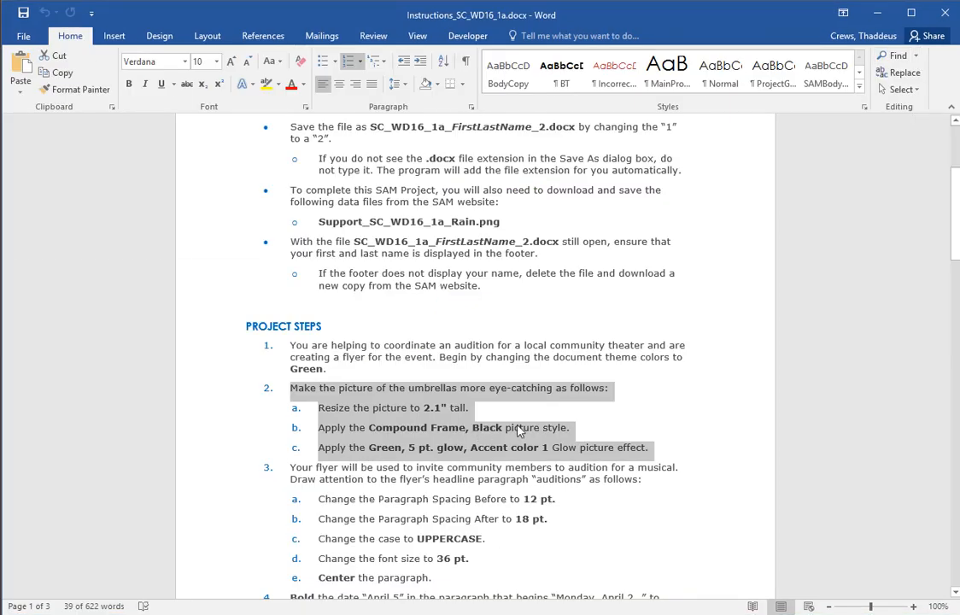
key("alt+Tab")
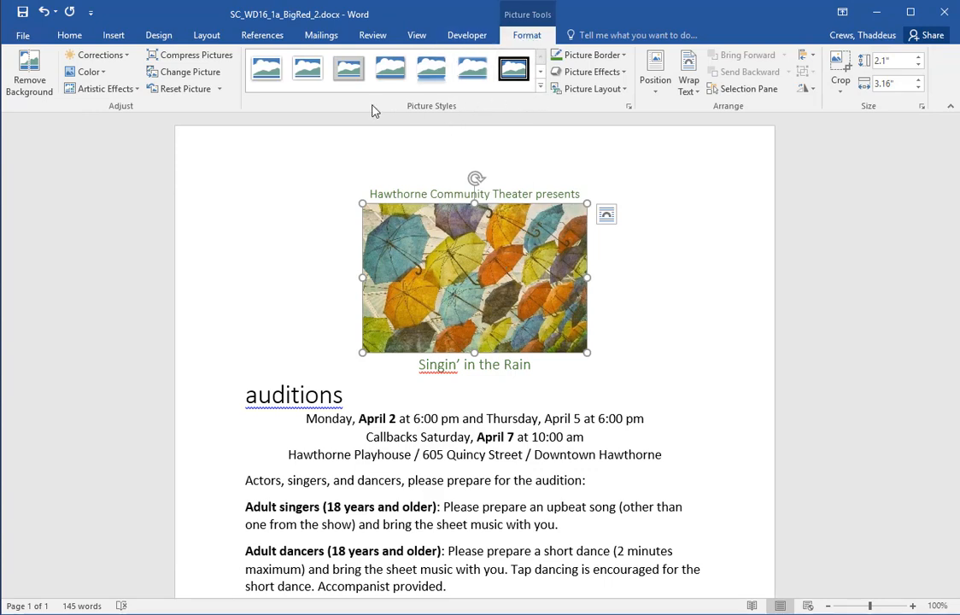
left_click(540, 86)
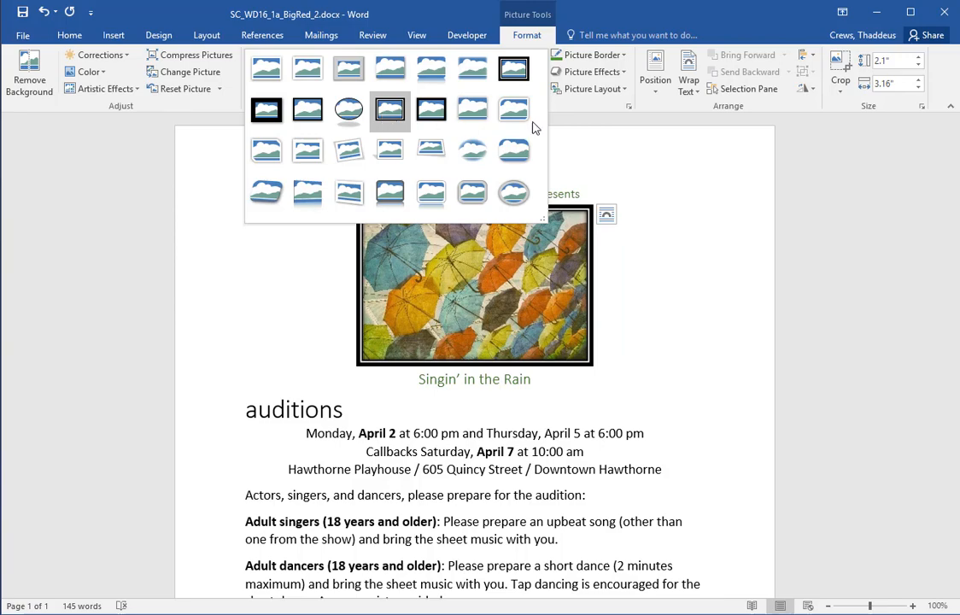
left_click(388, 118)
- Check the required effect in the instructions and apply the Green, 5 pt glow, Accent color 1 glow to the umbrella picture
key("alt+Tab")
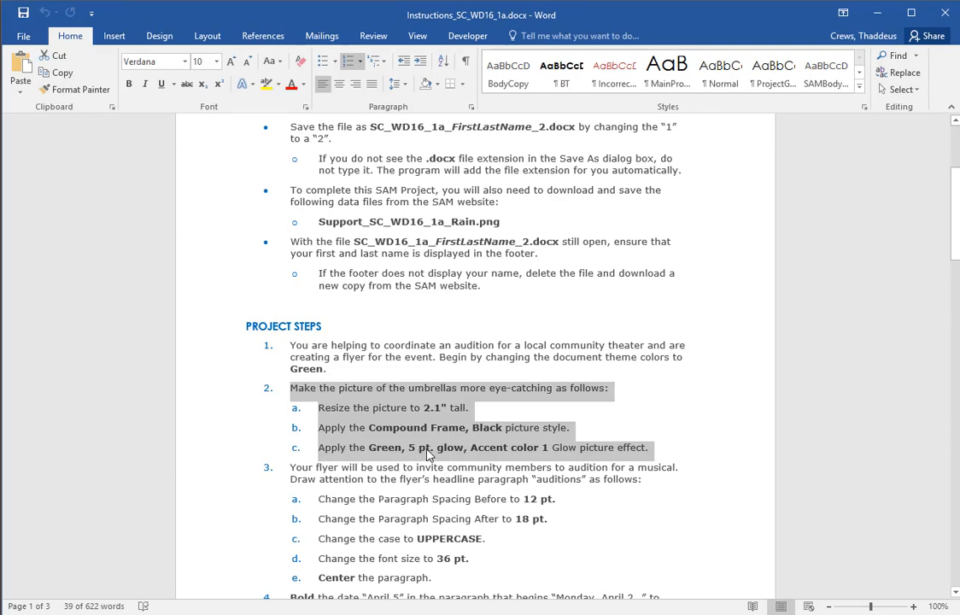
key("alt+Tab")
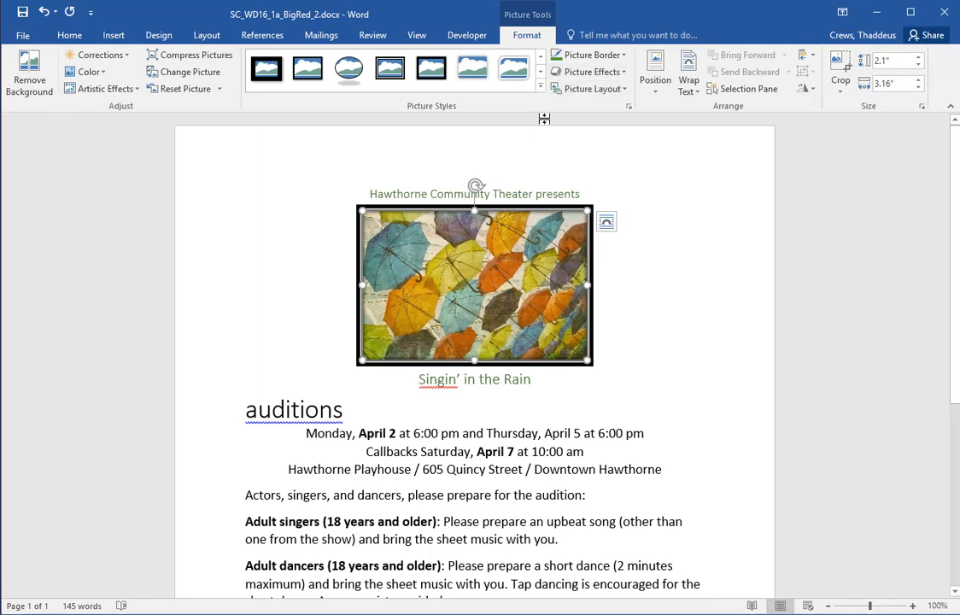
left_click(587, 72)
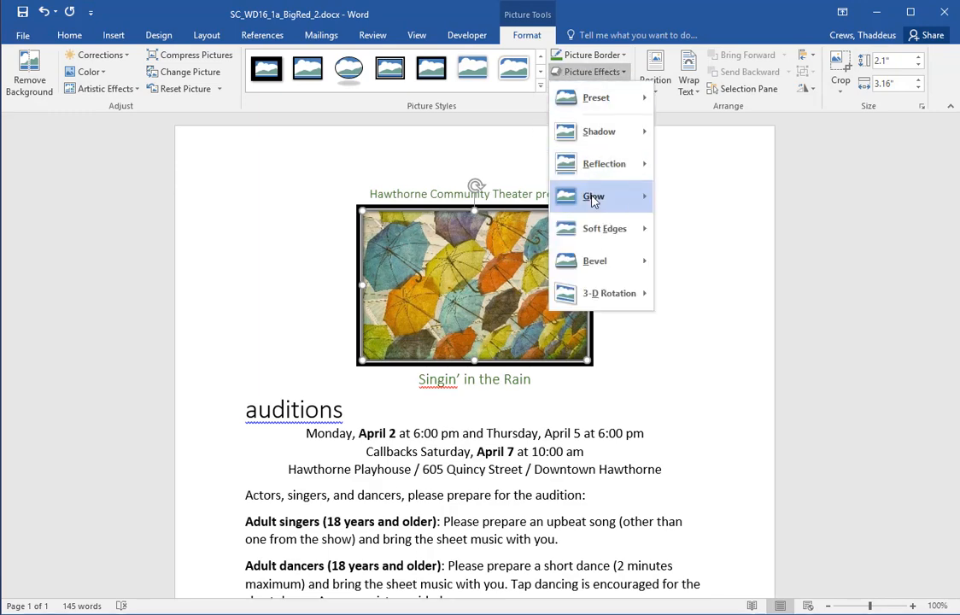
mouse_move(602, 196)
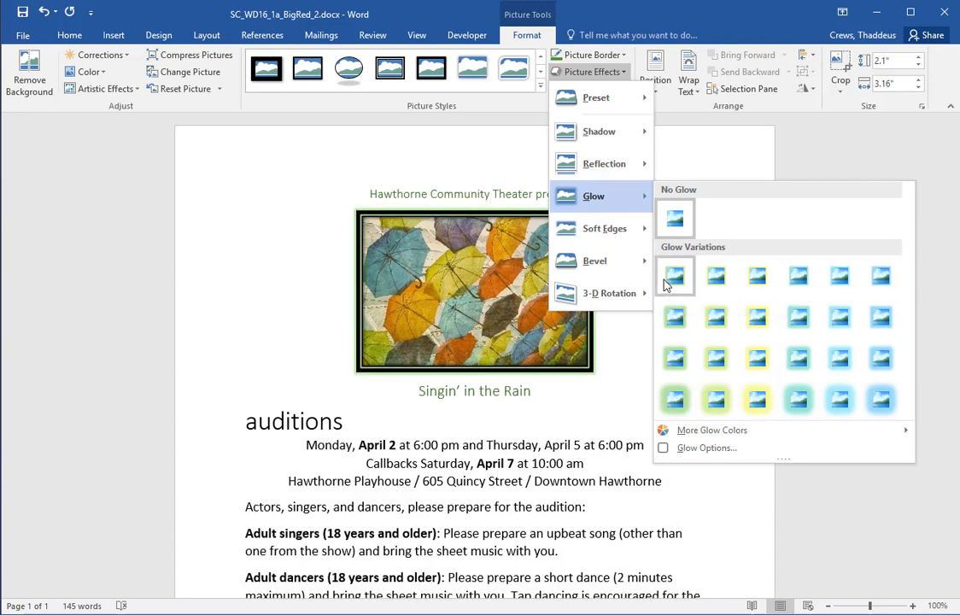
key("alt+Tab")
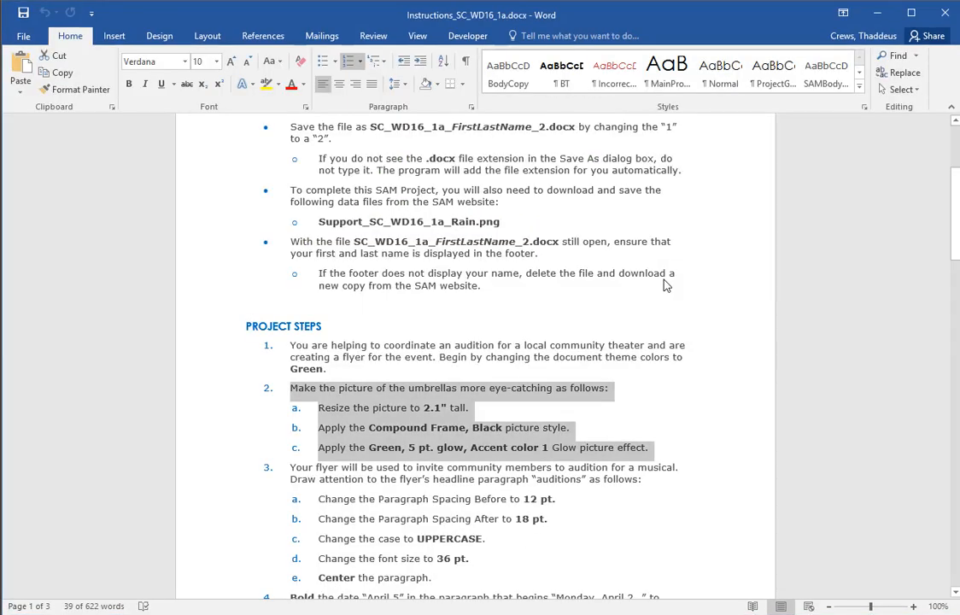
key("alt+Tab")
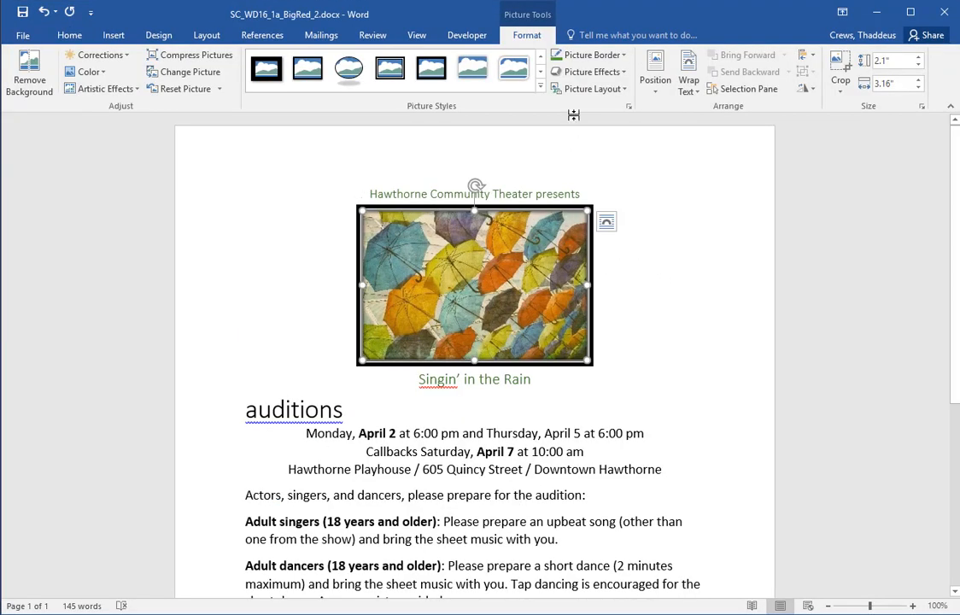
left_click(602, 75)
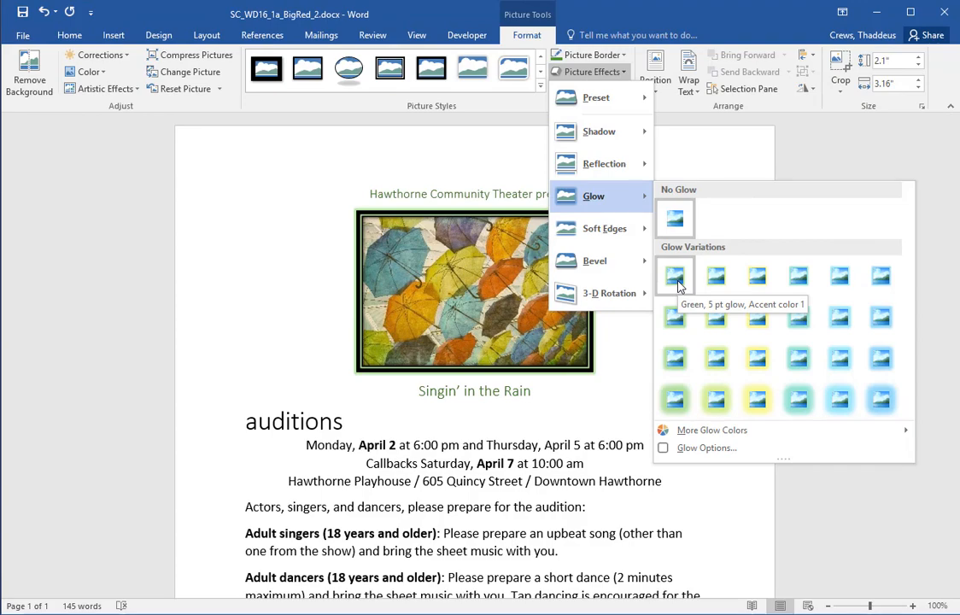
left_click(677, 285)
left_click(657, 339)
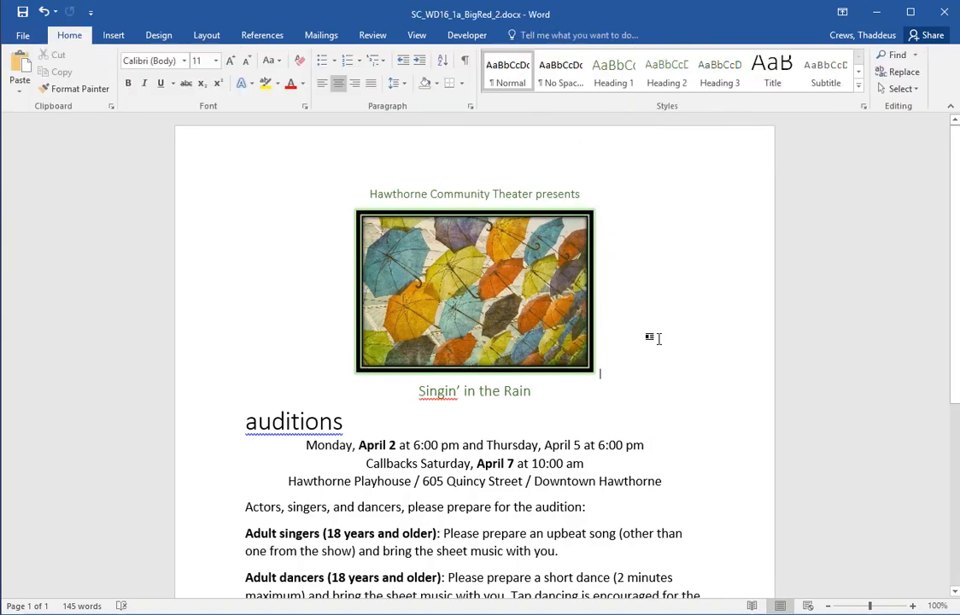
- Switch to Instructions_SC_WD16_1a.docx and examine project step 3 about formatting the "auditions" headline paragraph
key("alt+Tab")
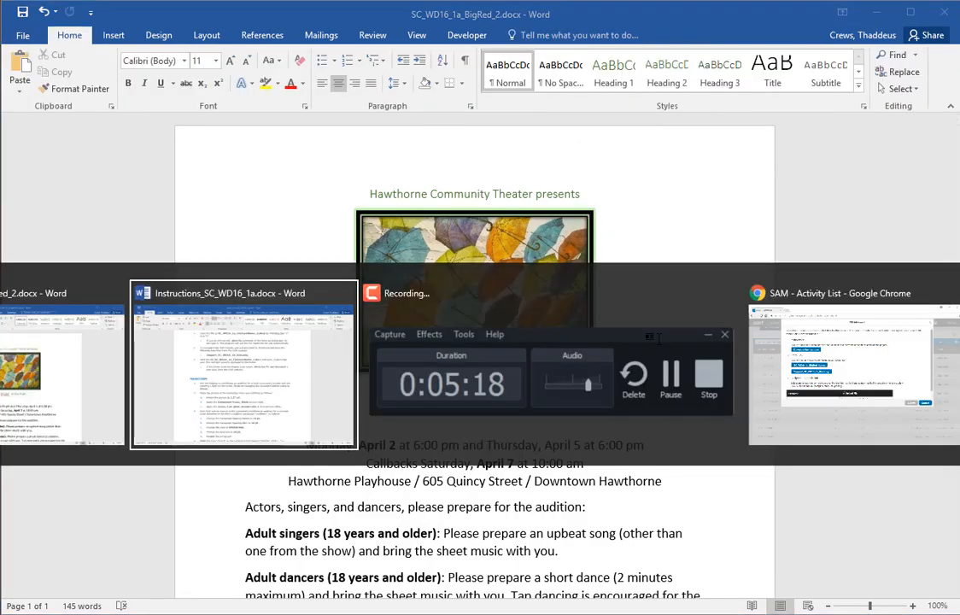
scroll(687, 367, "down", 1)
scroll(683, 363, "down", 1)
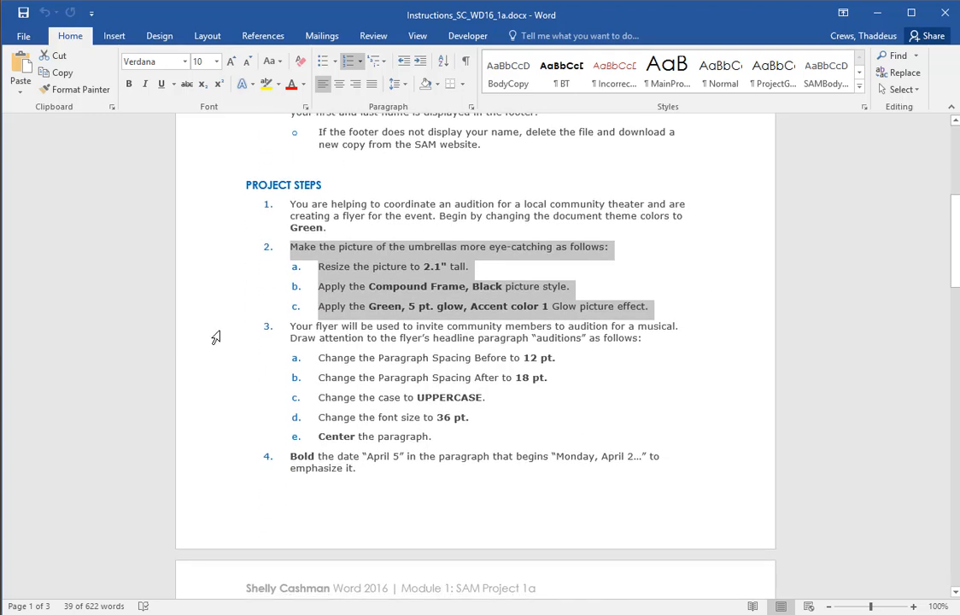
left_click_drag(184, 329, 171, 437)
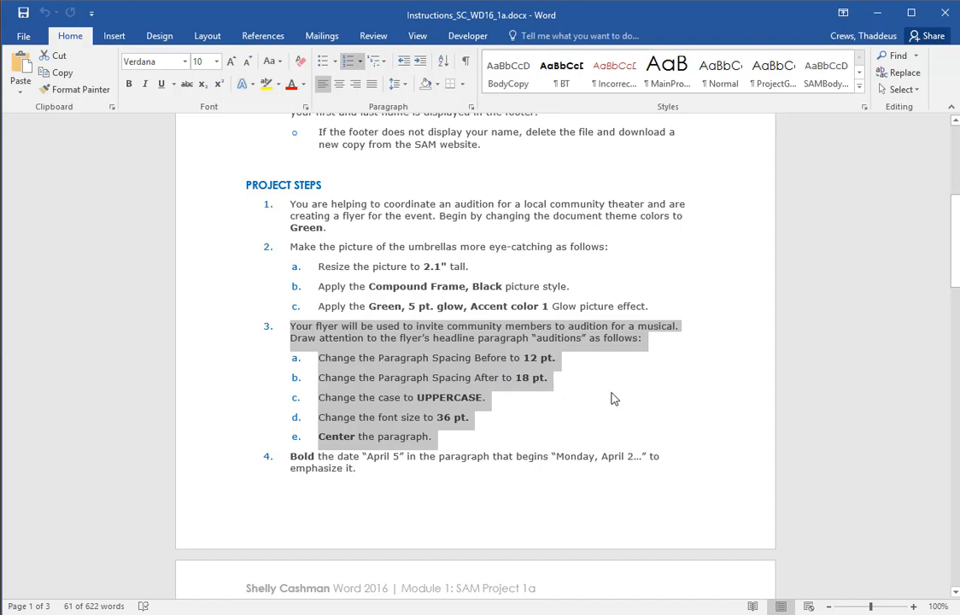
- Switch to the flyer SC_WD16_1a_BigRed_2.docx and select the "auditions" headline paragraph
key("alt+Tab")
left_click(198, 434)
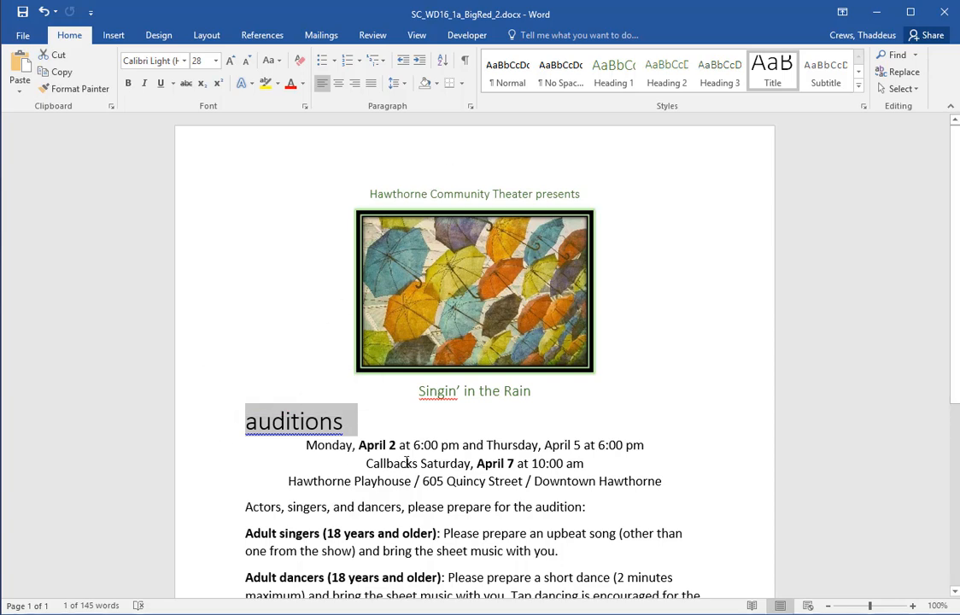
left_click(307, 447)
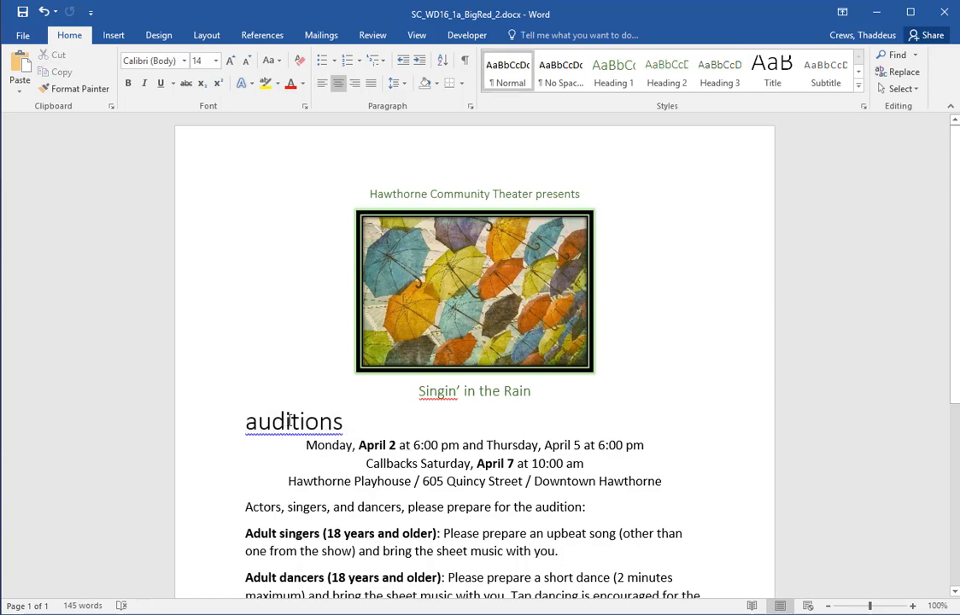
left_click(289, 420)
double_click(289, 420)
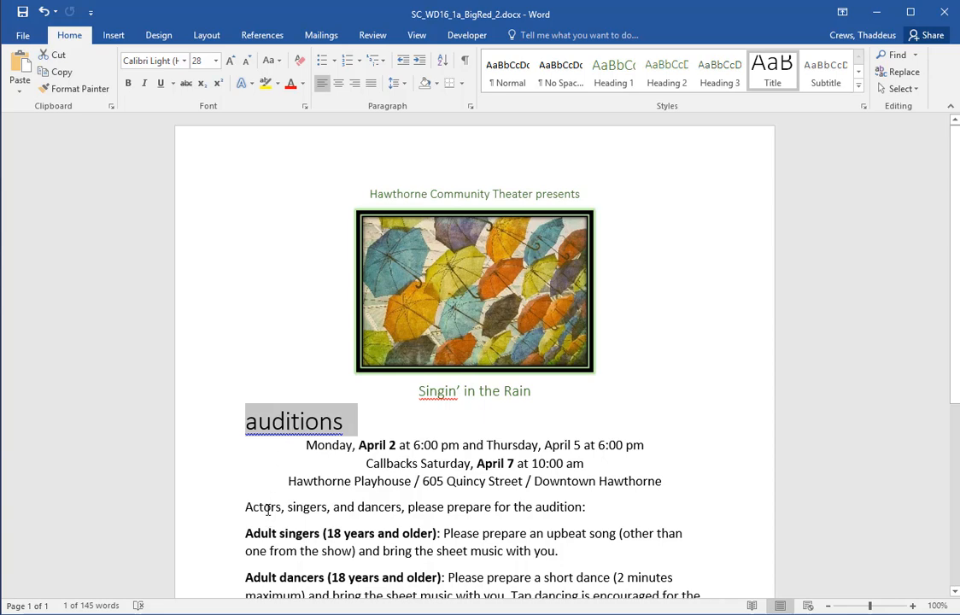
- Try out text selection on the "Actors, singers, and dancers" paragraph, the "Adult singers" line and the "auditions" headline
double_click(267, 507)
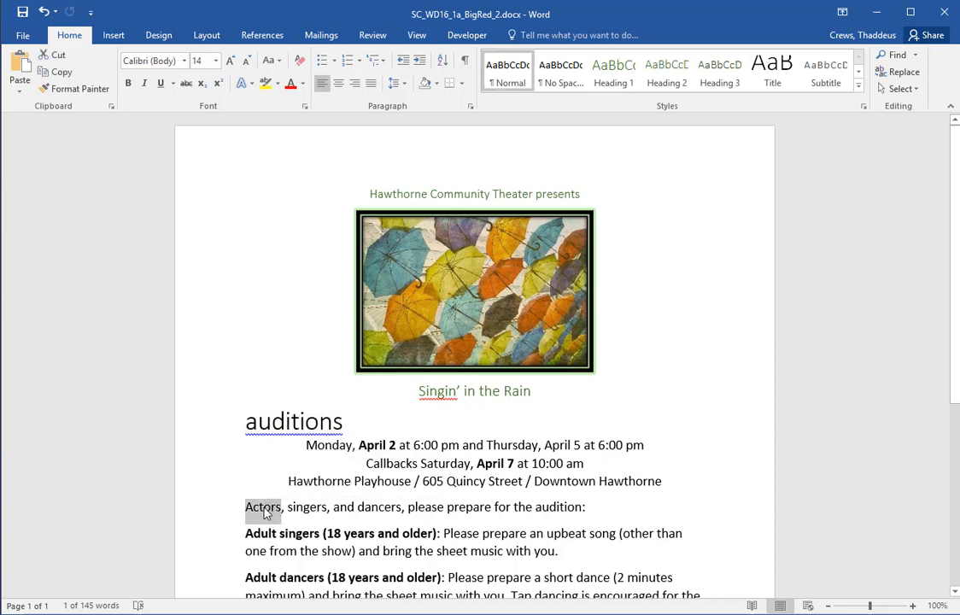
triple_click(265, 509)
triple_click(263, 424)
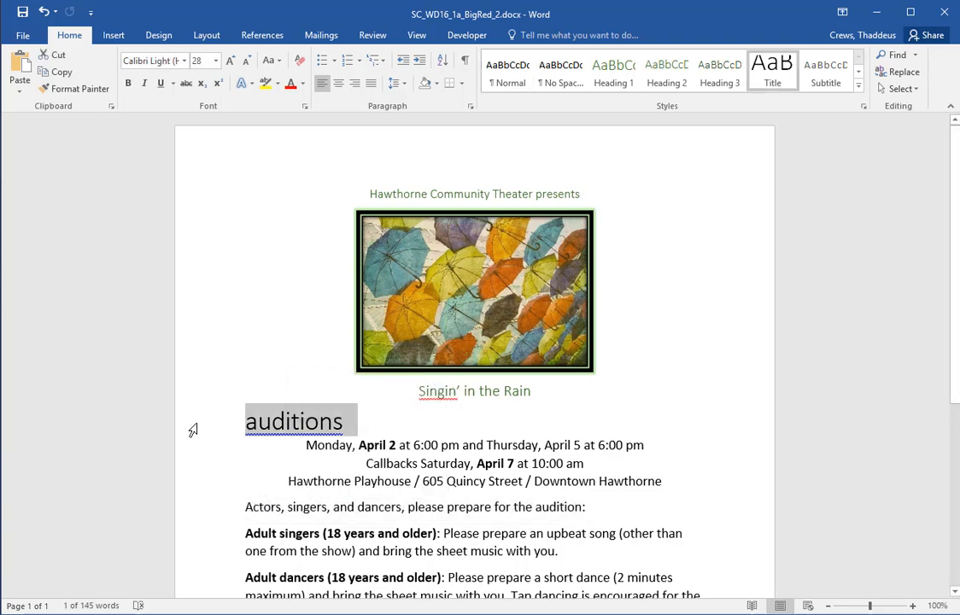
left_click(194, 517)
left_click(195, 426)
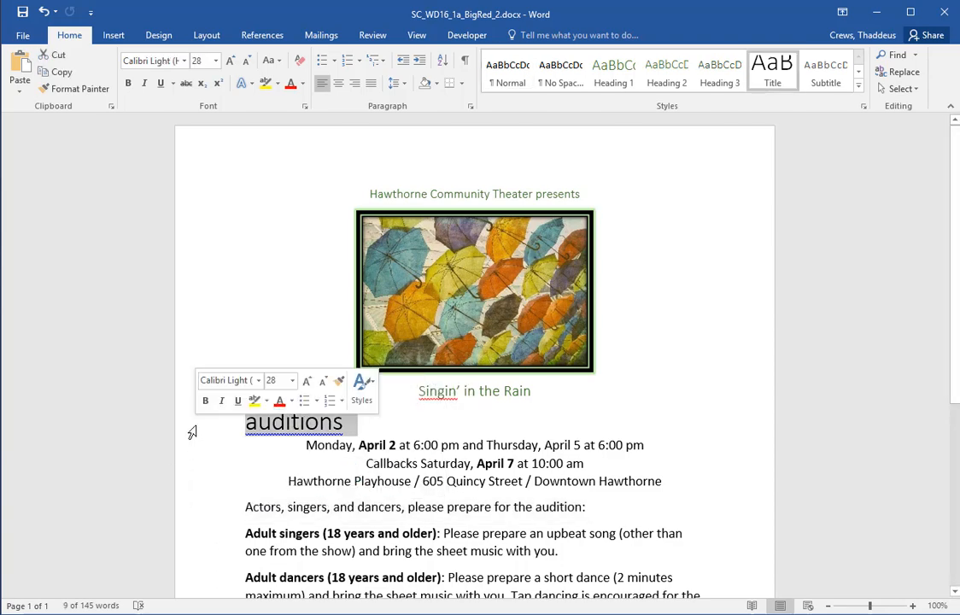
left_click(184, 536)
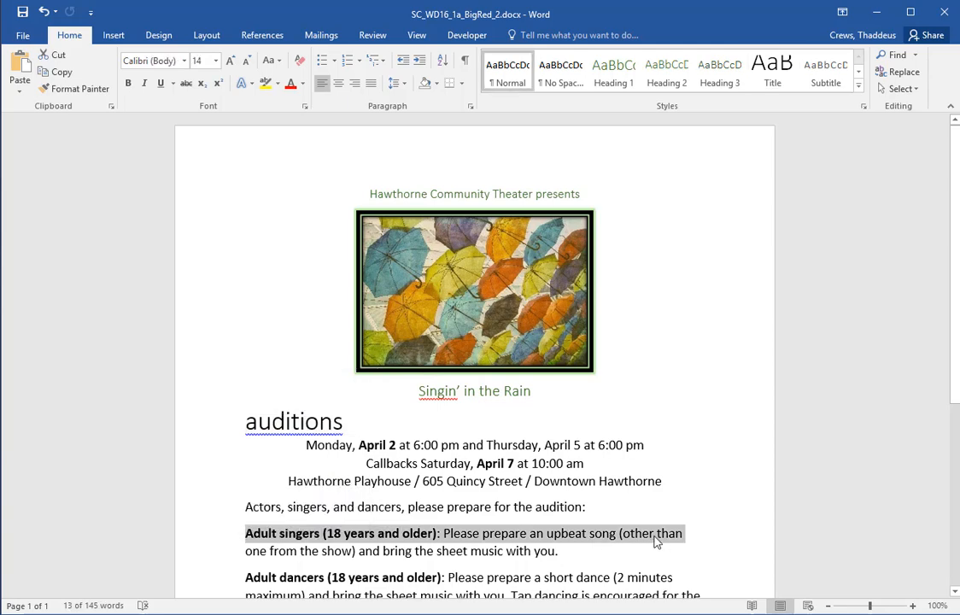
left_click(186, 421)
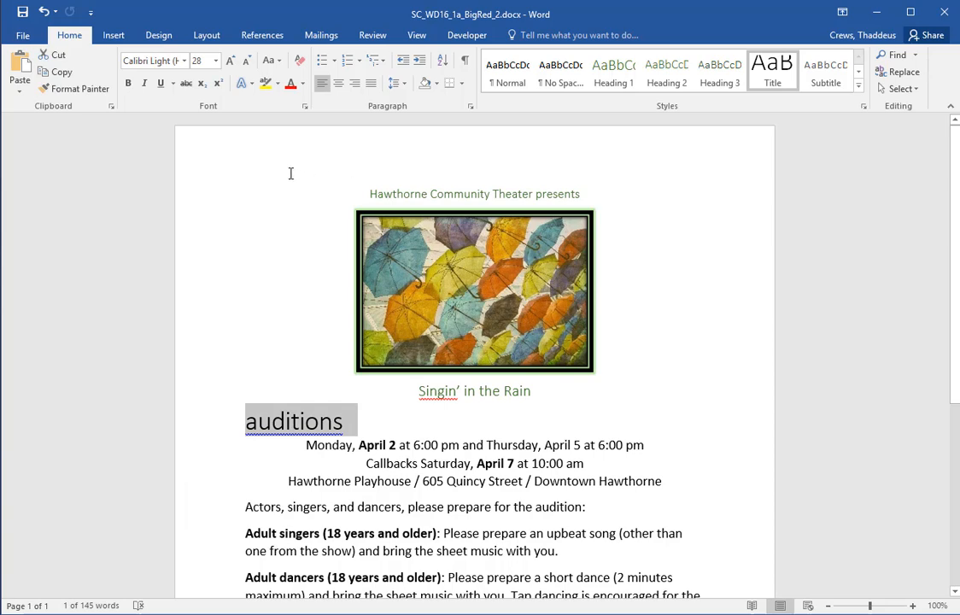
left_click(349, 424)
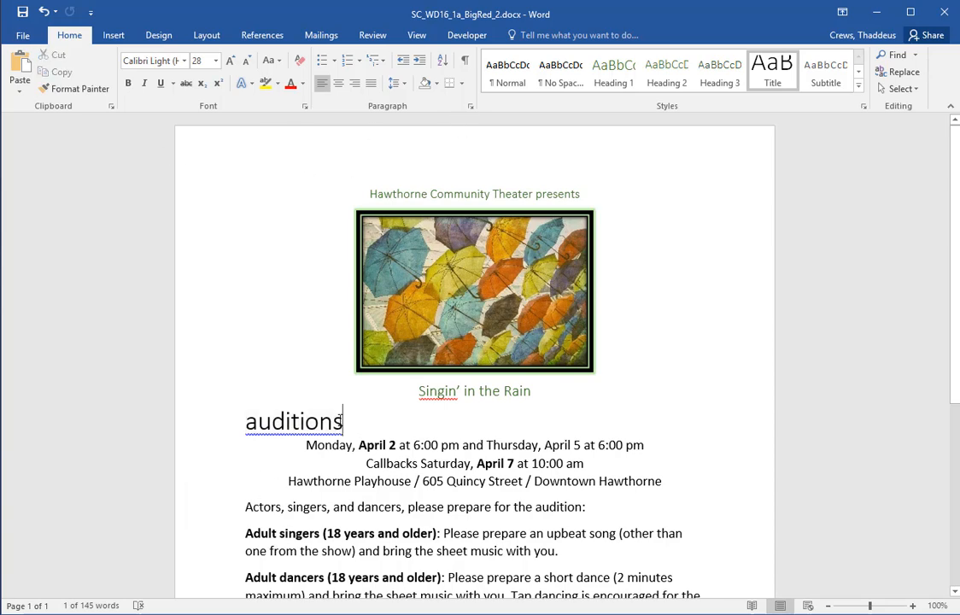
left_click_drag(351, 425, 360, 426)
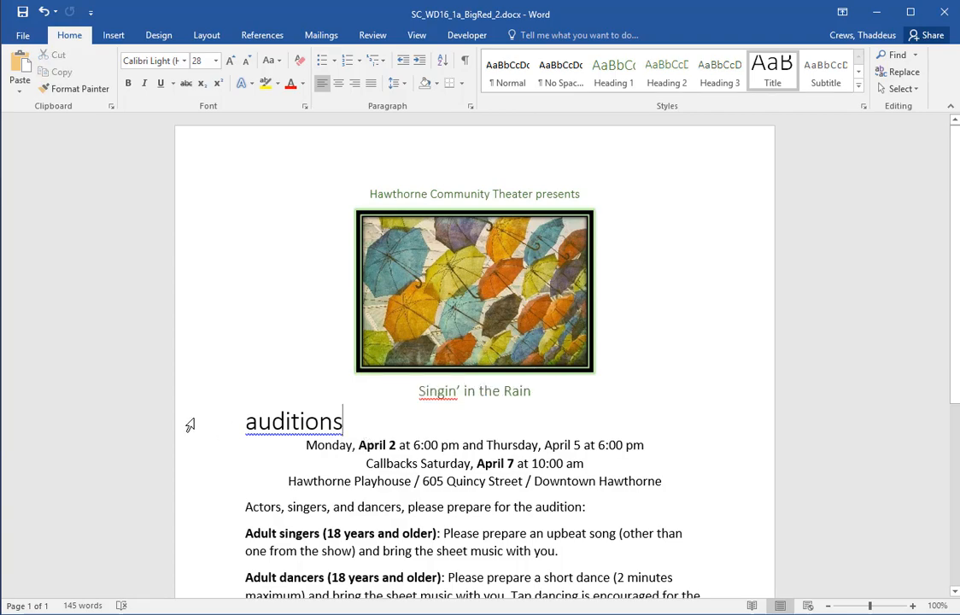
- Set the "auditions" headline's paragraph spacing to 12 pt before and 18 pt after
left_click(188, 421)
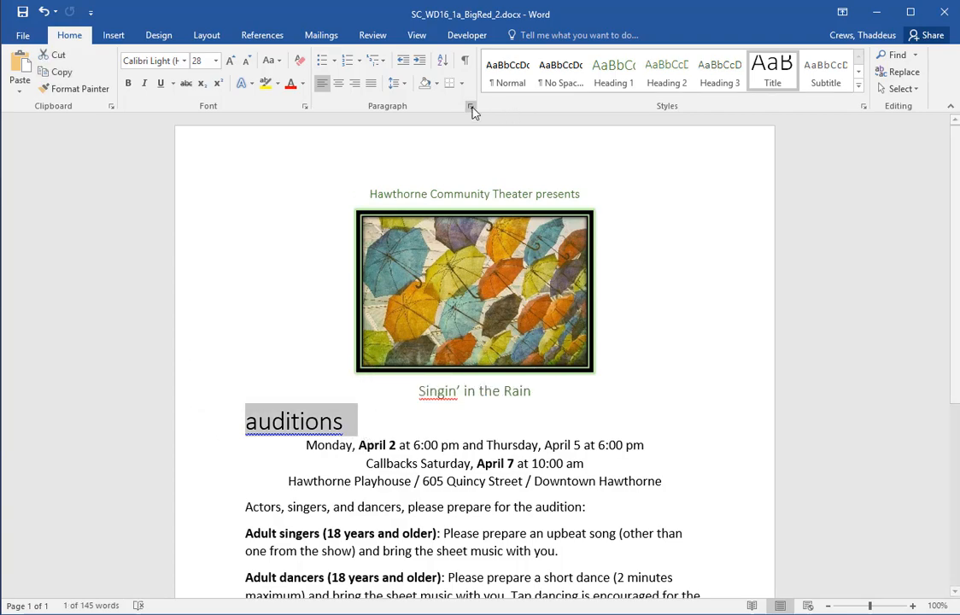
left_click(470, 106)
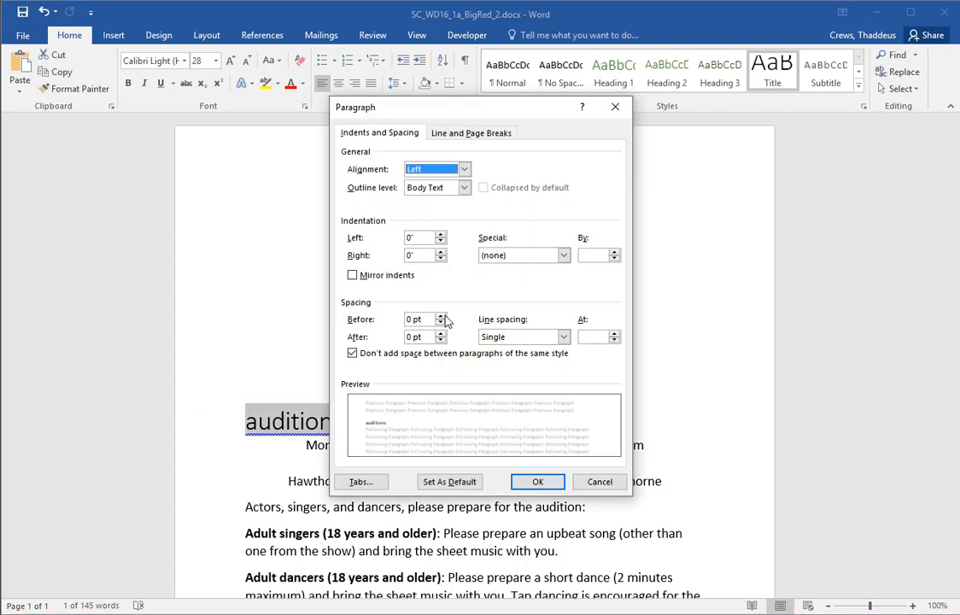
left_click(441, 315)
left_click(441, 316)
left_click(441, 334)
left_click(441, 334)
left_click(441, 333)
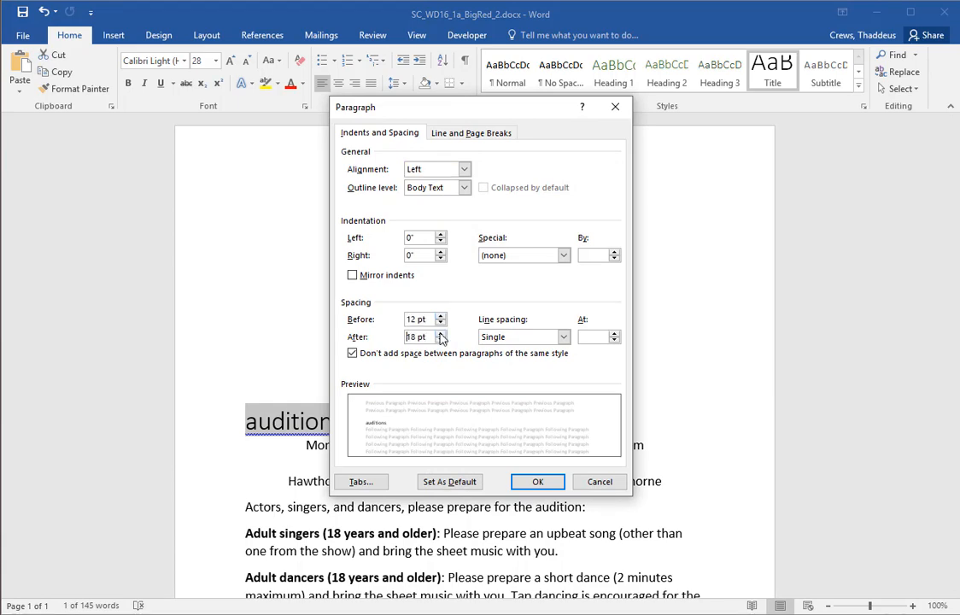
key("alt+Tab")
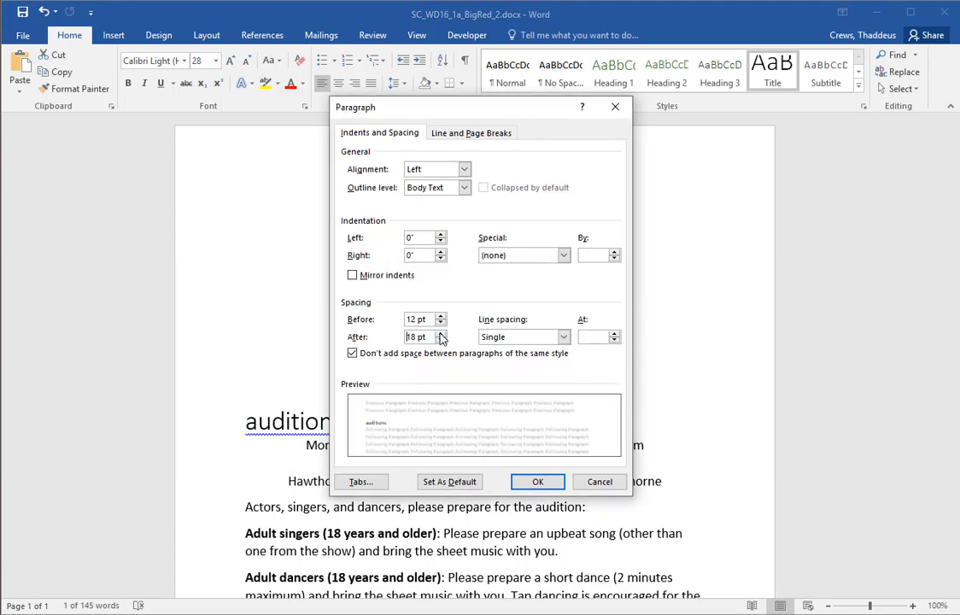
key("alt+Tab")
key("alt+Tab")
key("alt+Tab")
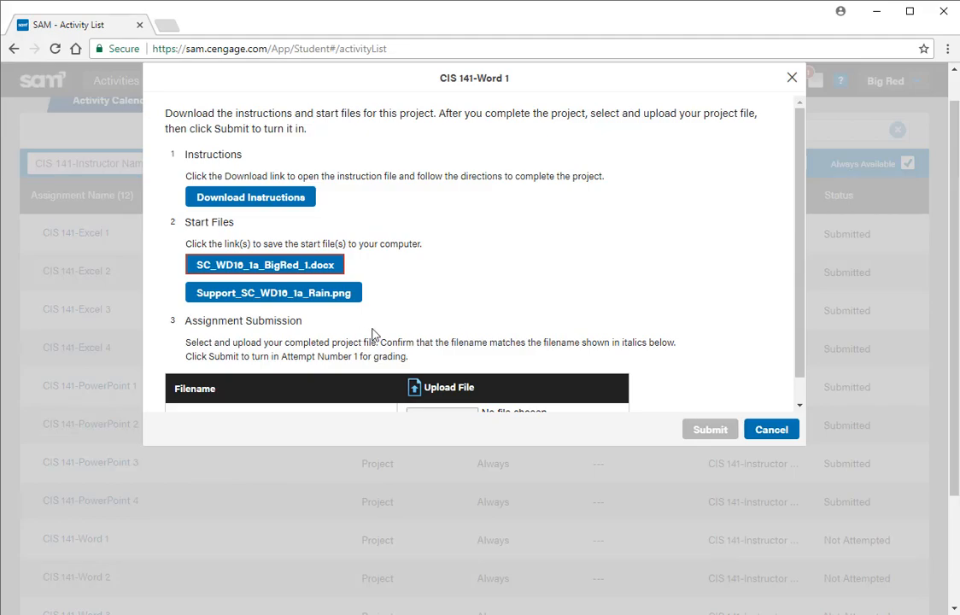
key("alt+Tab")
left_click(538, 378)
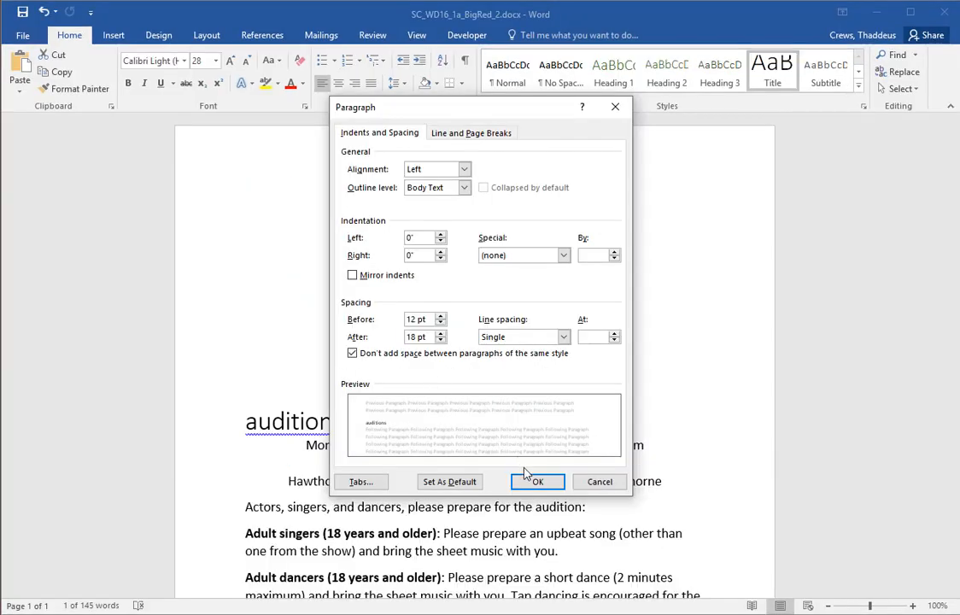
left_click(544, 480)
- Switch to Instructions_SC_WD16_1a.docx and read project steps 3c and 3d on the headline's case and font size
key("alt+Tab")
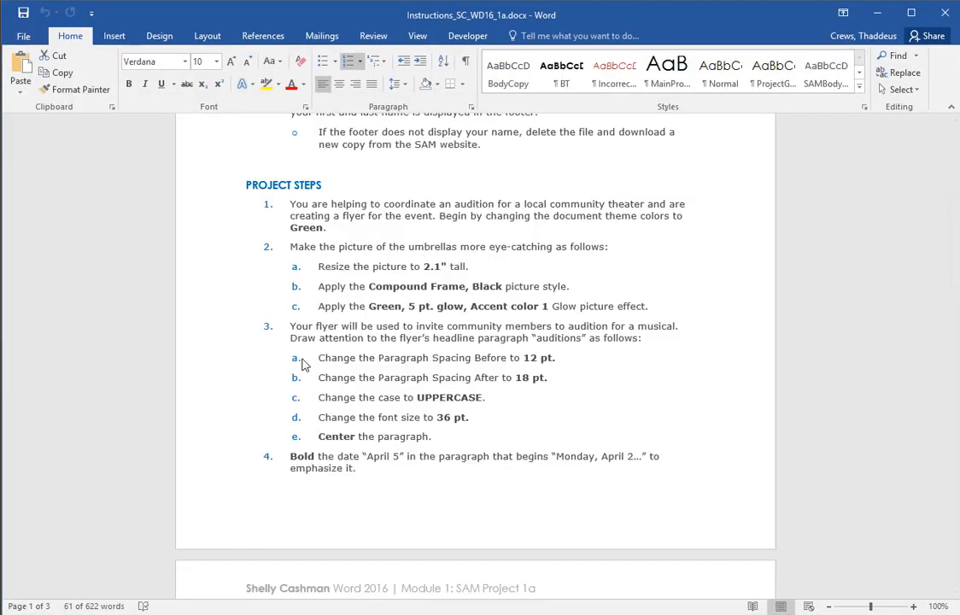
left_click(206, 407)
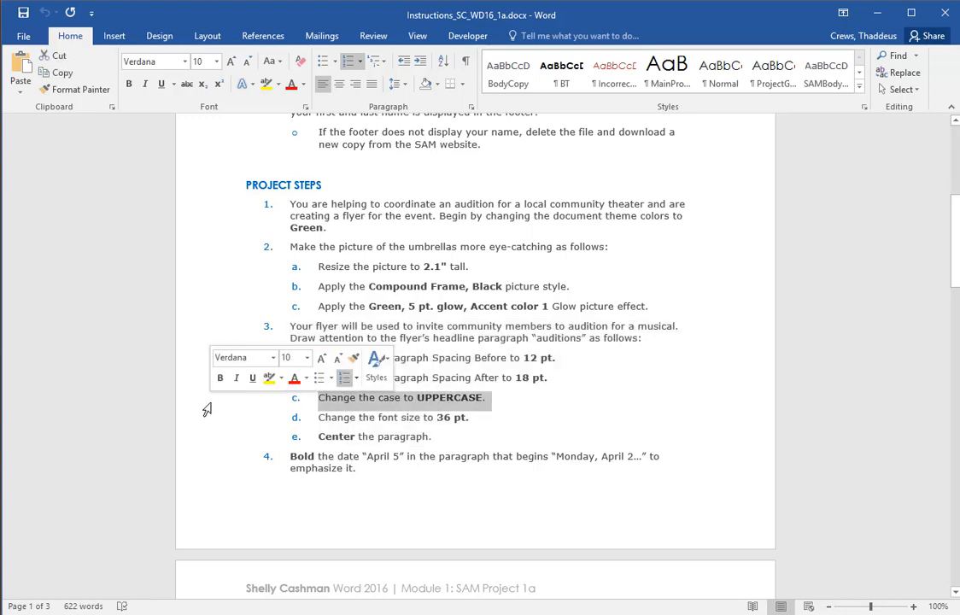
left_click(205, 418)
left_click_drag(205, 418, 208, 410)
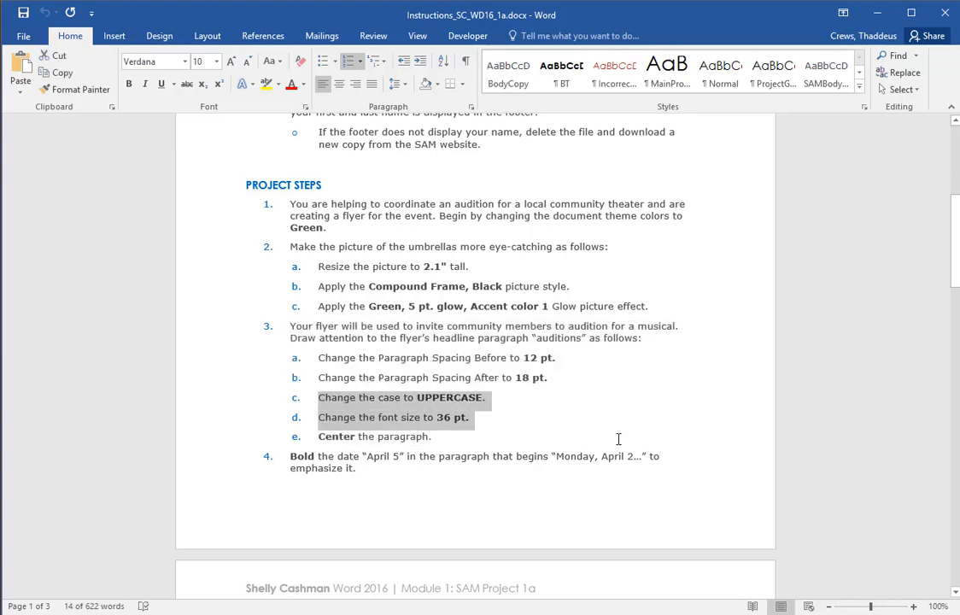
- Return to the flyer, change the "auditions" headline to UPPERCASE and set its font size to 36
key("alt+Tab")
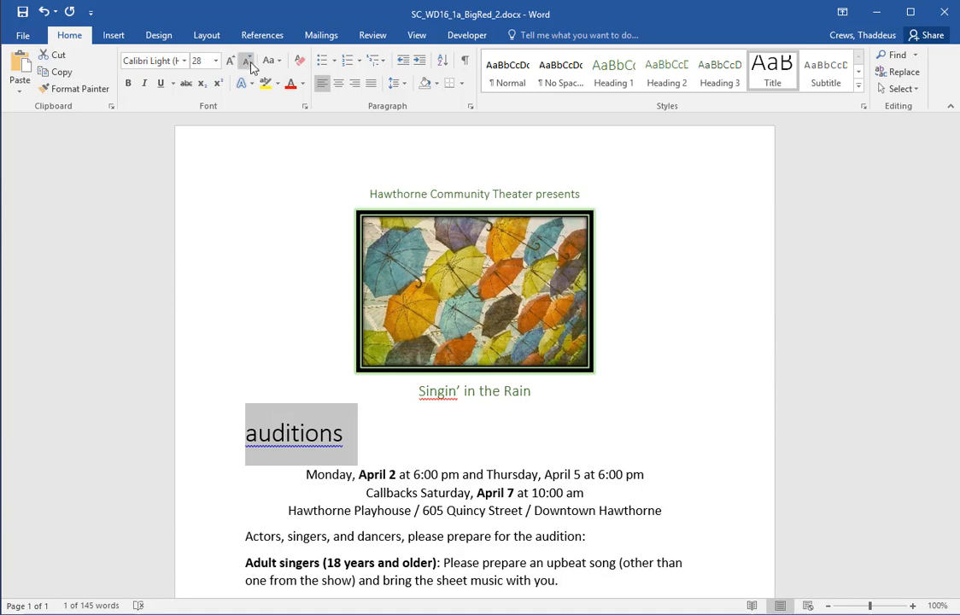
left_click(279, 63)
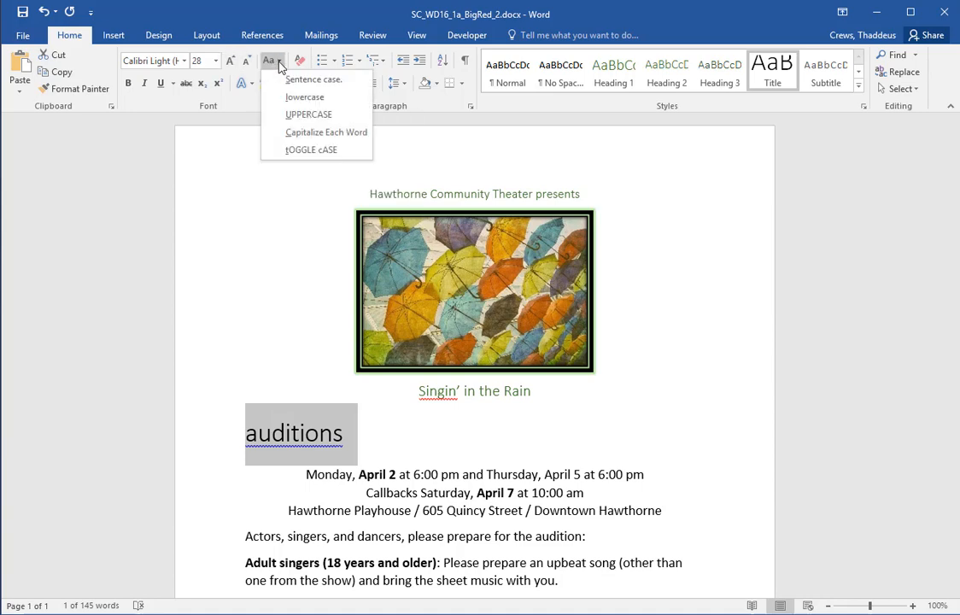
left_click(307, 114)
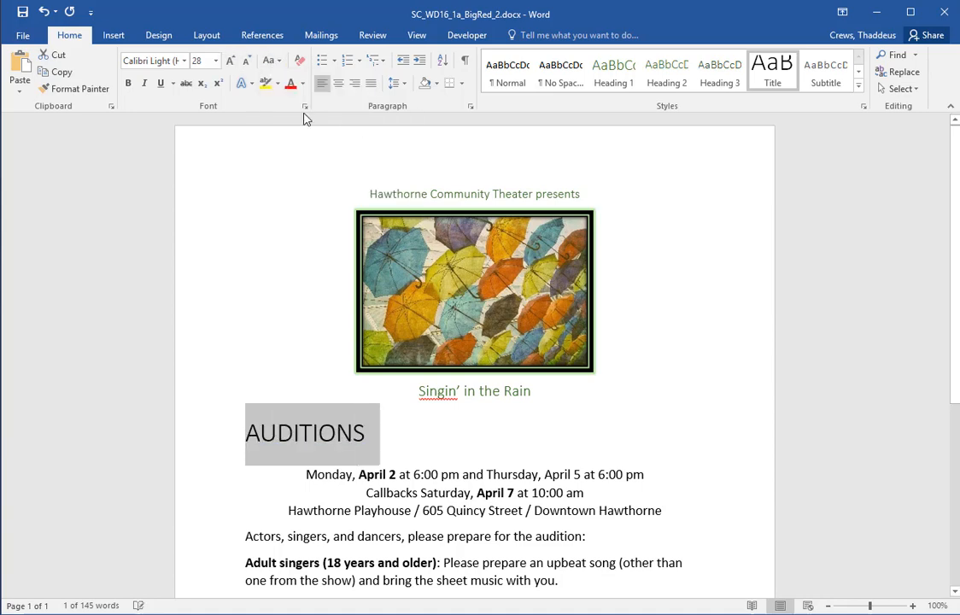
left_click(216, 61)
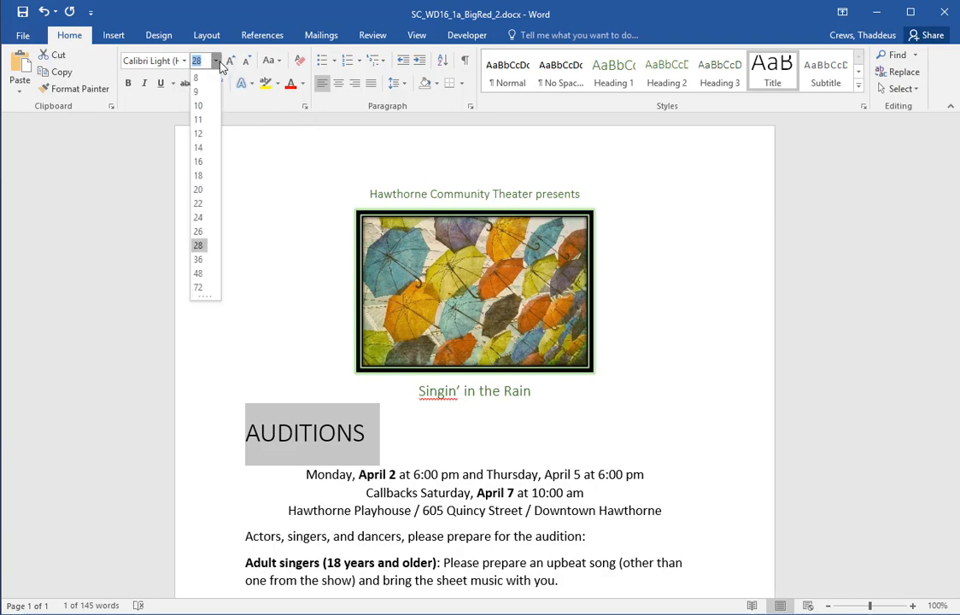
left_click(198, 259)
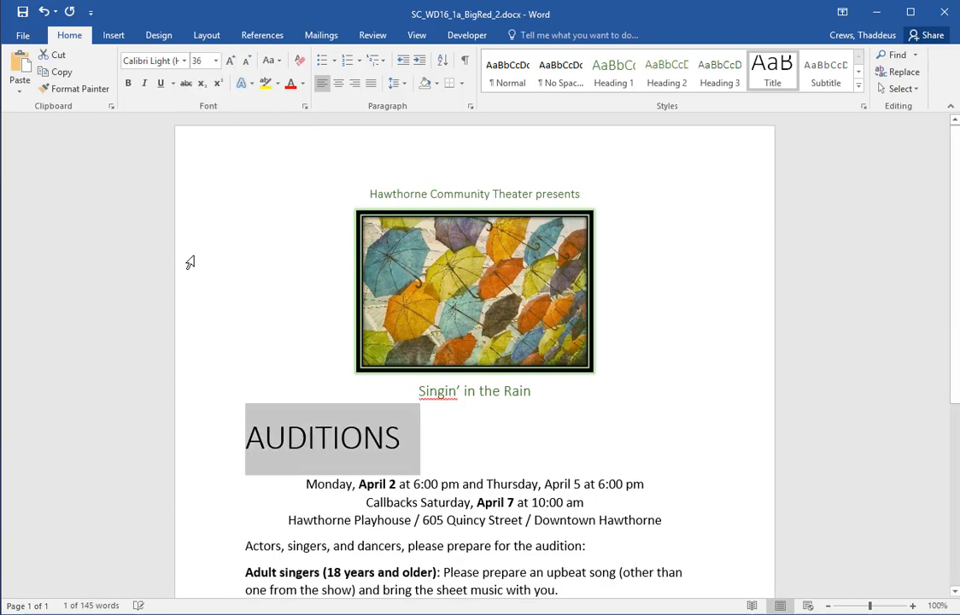
- Check project step 3e in the instructions document and center the flyer's "AUDITIONS" headline
key("alt+Tab")
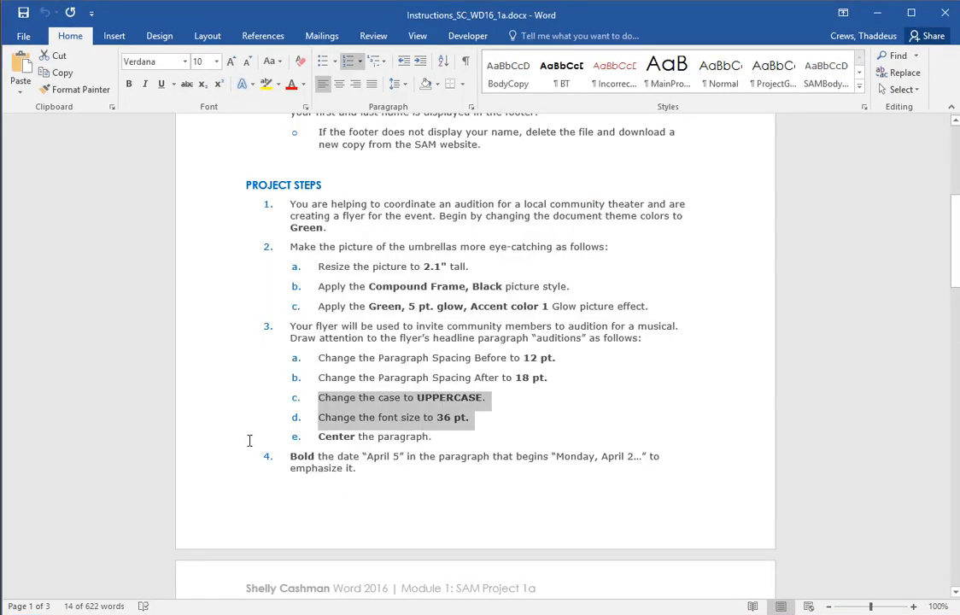
left_click(224, 439)
key("alt+Tab")
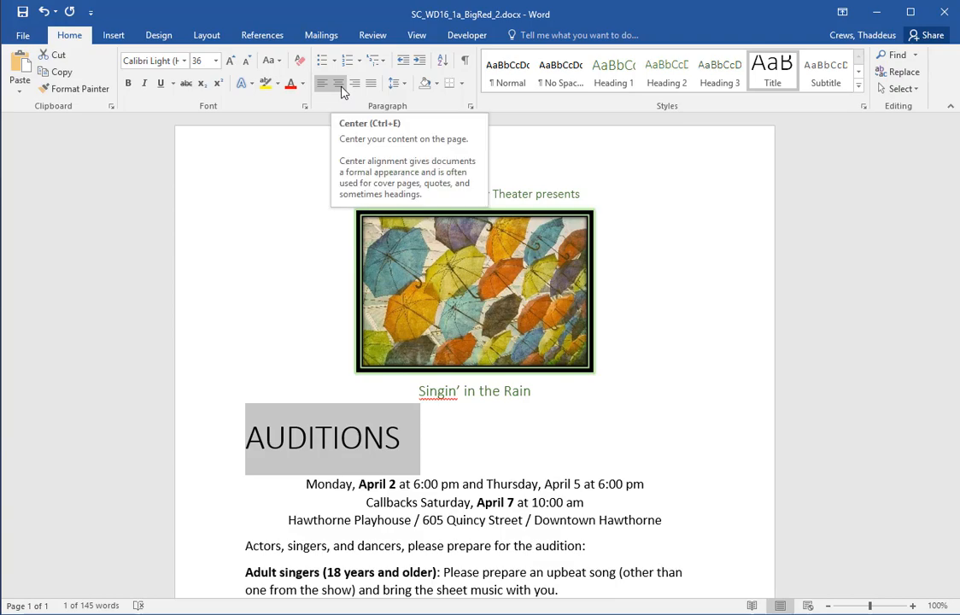
left_click(339, 85)
- Check project step 4 in the instructions document and bold the date "April 5" in the flyer's "Monday, April 2" paragraph
key("alt+Tab")
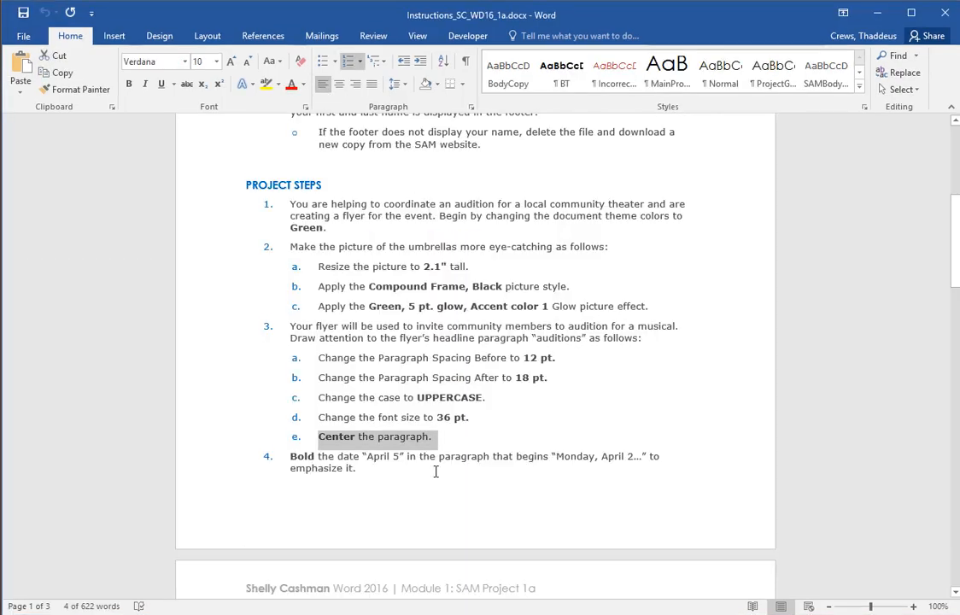
scroll(358, 402, "down", 3)
left_click_drag(209, 322, 193, 353)
scroll(675, 387, "down", 1)
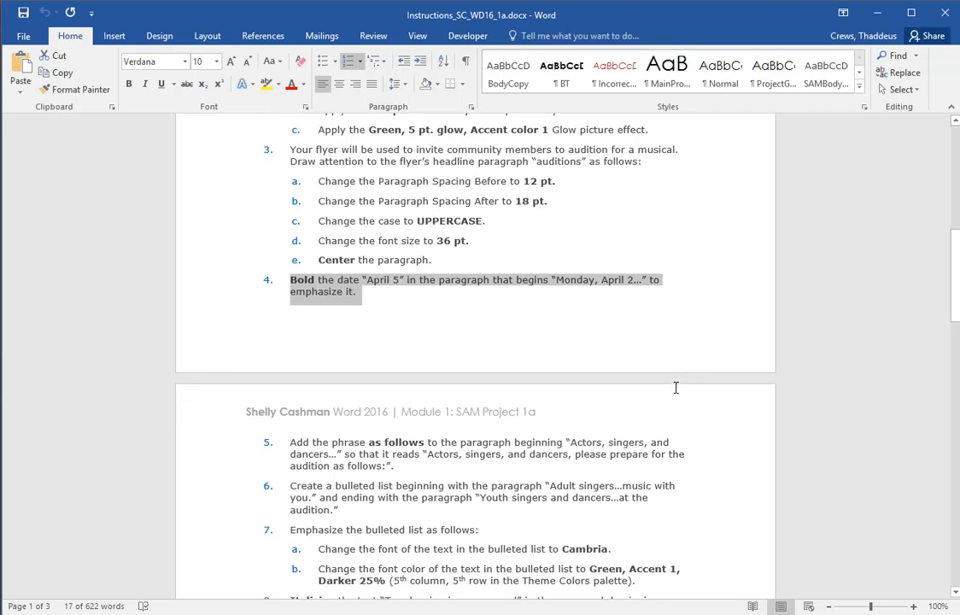
key("alt+Tab")
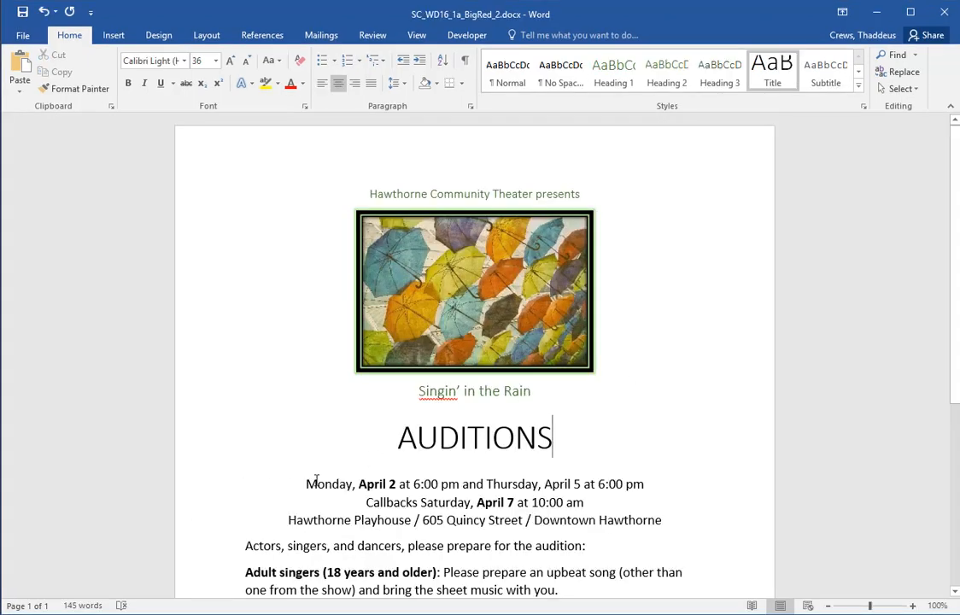
double_click(320, 483)
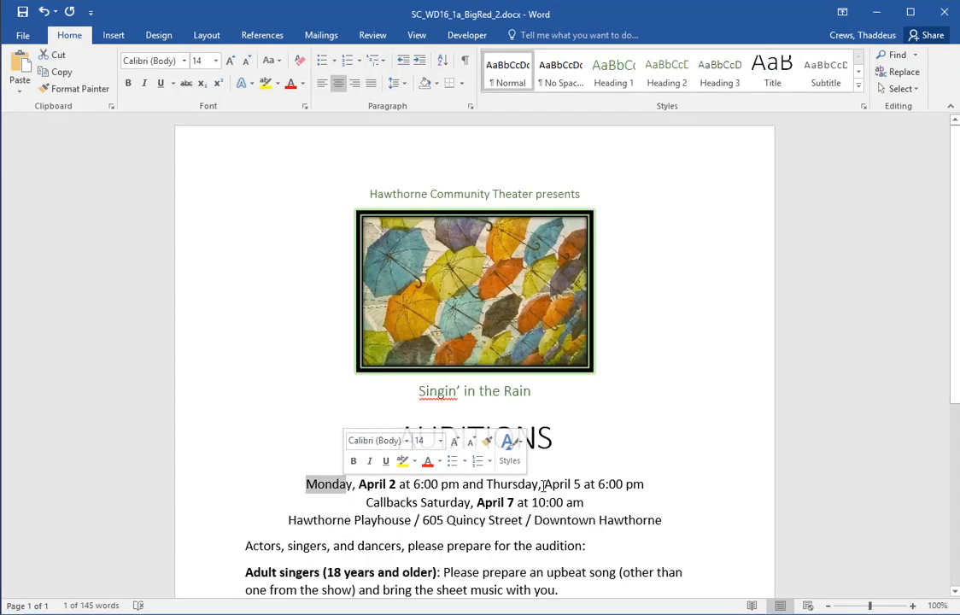
left_click_drag(544, 484, 581, 484)
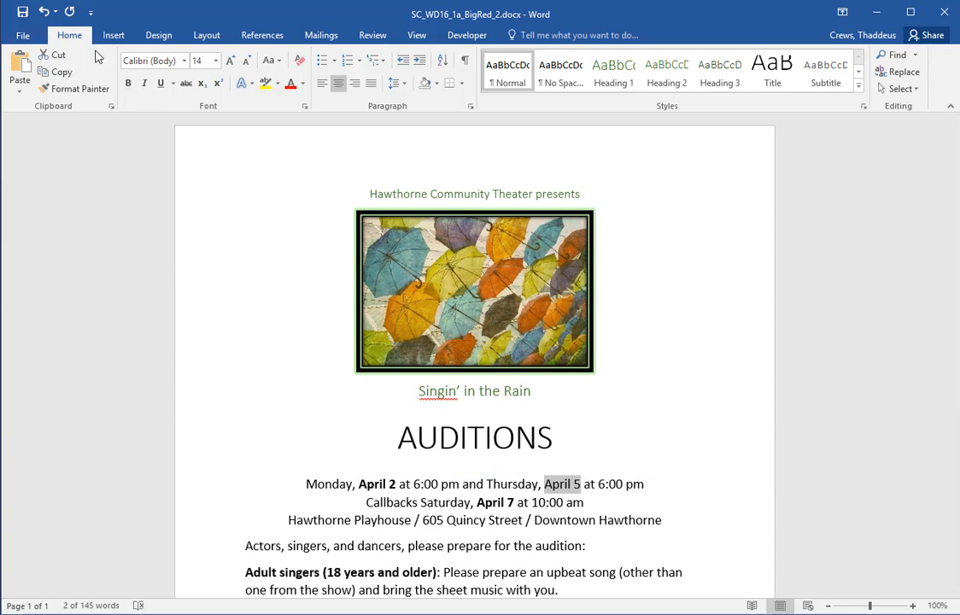
left_click(129, 83)
left_click(634, 484)
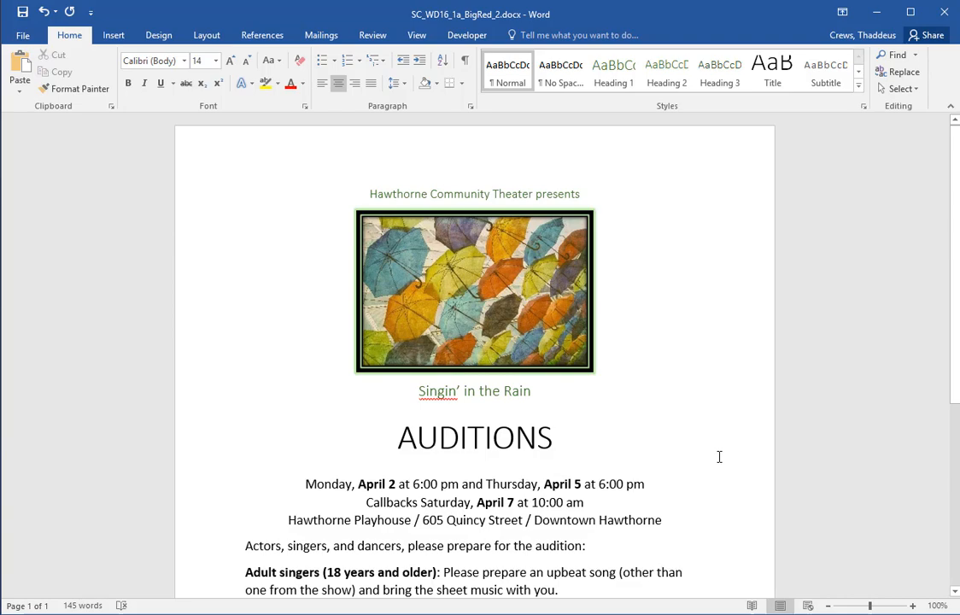
- Check project step 5 in the instructions document and add "as follows" before the colon in the flyer's "Actors, singers, and dancers" paragraph
key("alt+Tab")
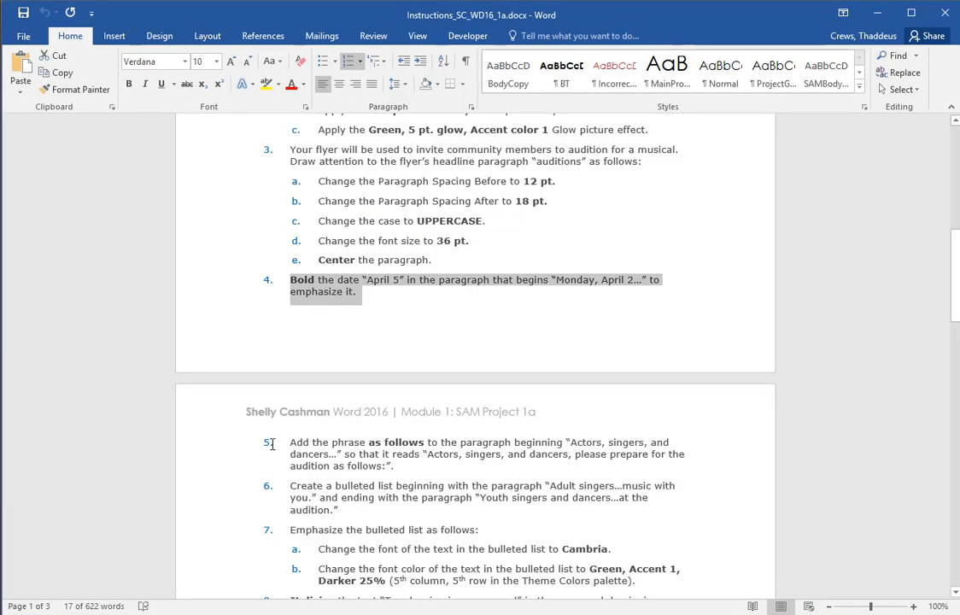
double_click(192, 461)
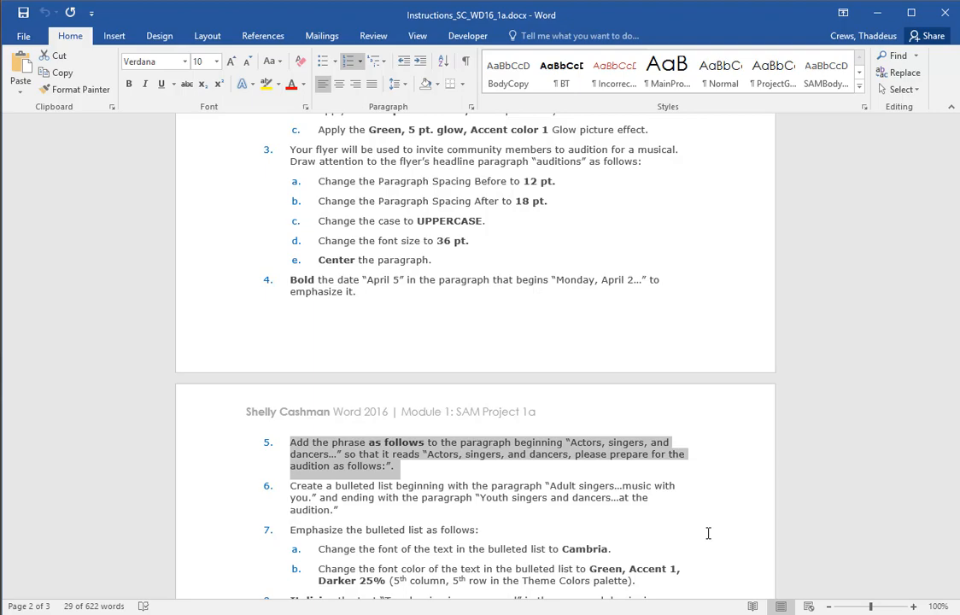
key("alt+Tab")
scroll(589, 429, "down", 5)
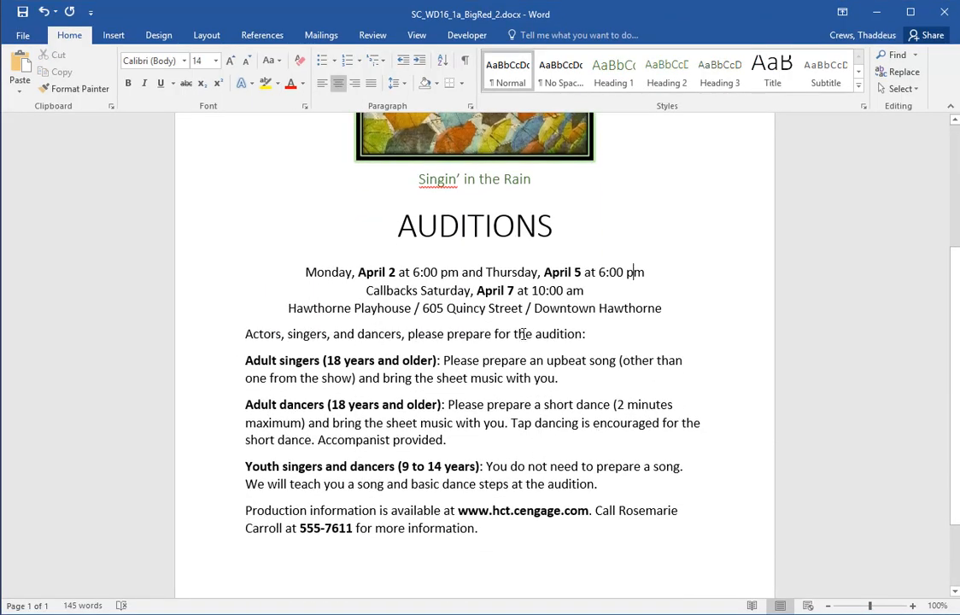
left_click(584, 335)
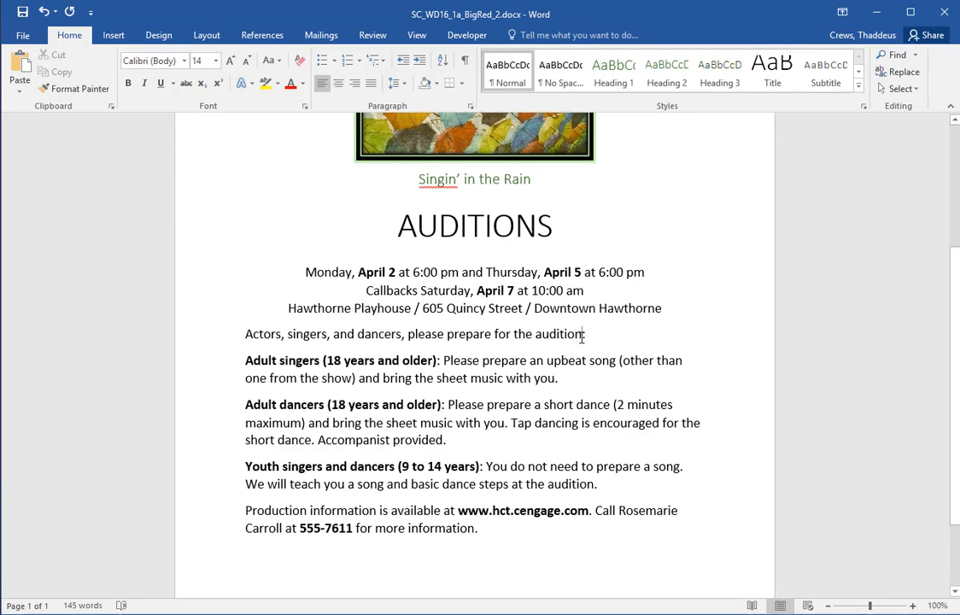
type("as fo")
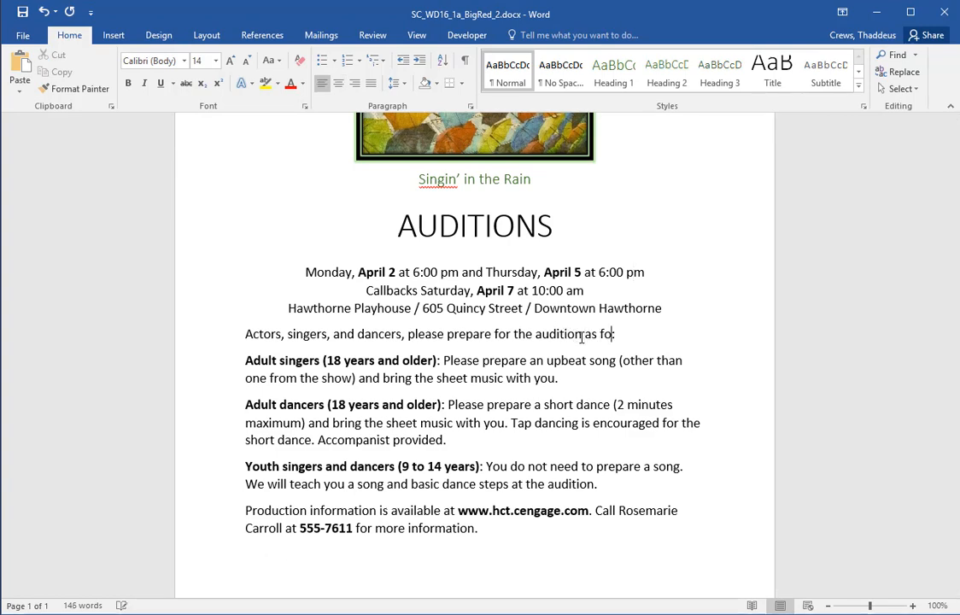
type("llows")
- Check project step 6 in the instructions document and make the flyer's "Adult singers" through "Youth singers and dancers" paragraphs a bulleted list
key("alt+Tab")
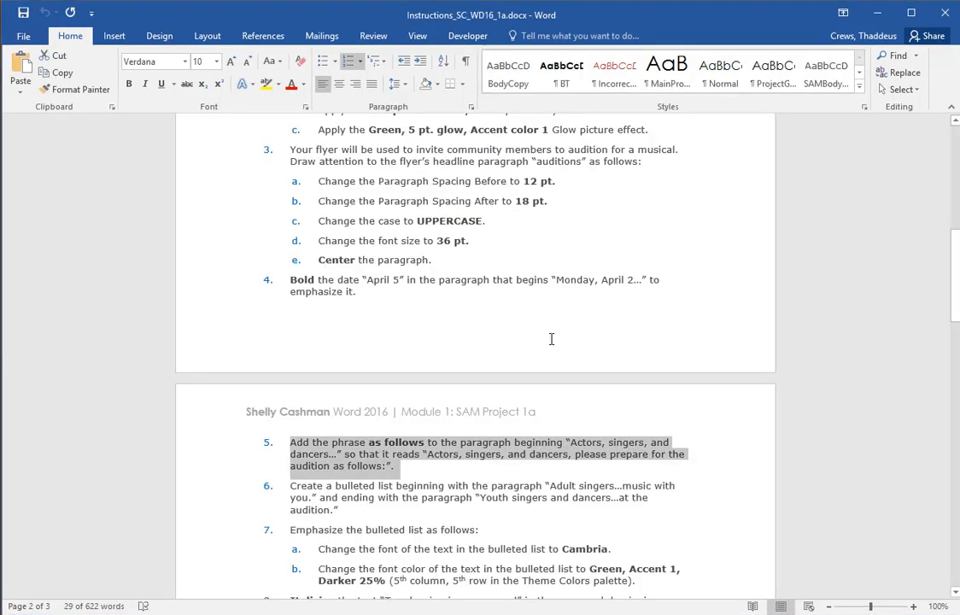
left_click(472, 497)
scroll(473, 497, "down", 2)
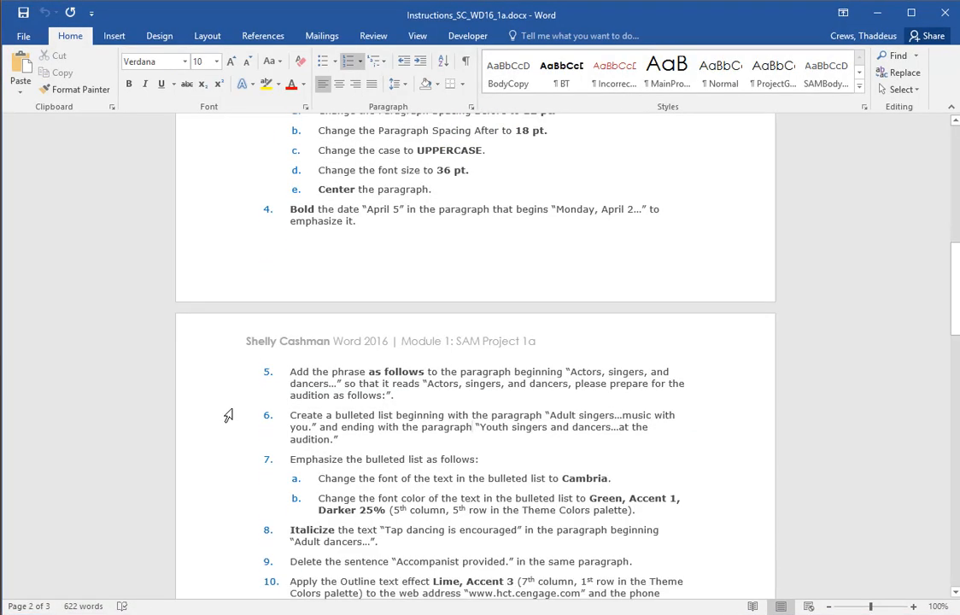
left_click_drag(197, 416, 209, 448)
scroll(663, 480, "down", 4)
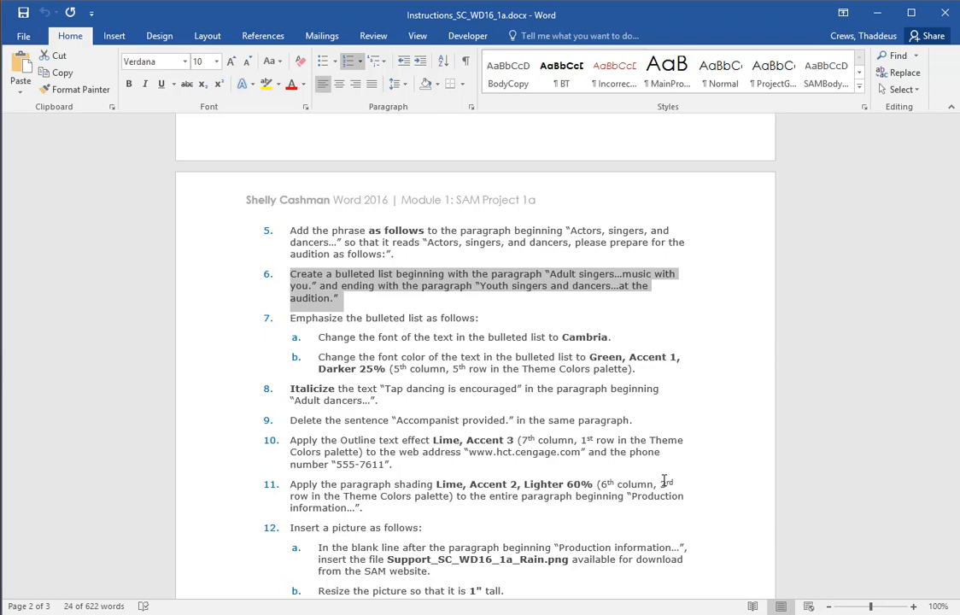
key("alt+Tab")
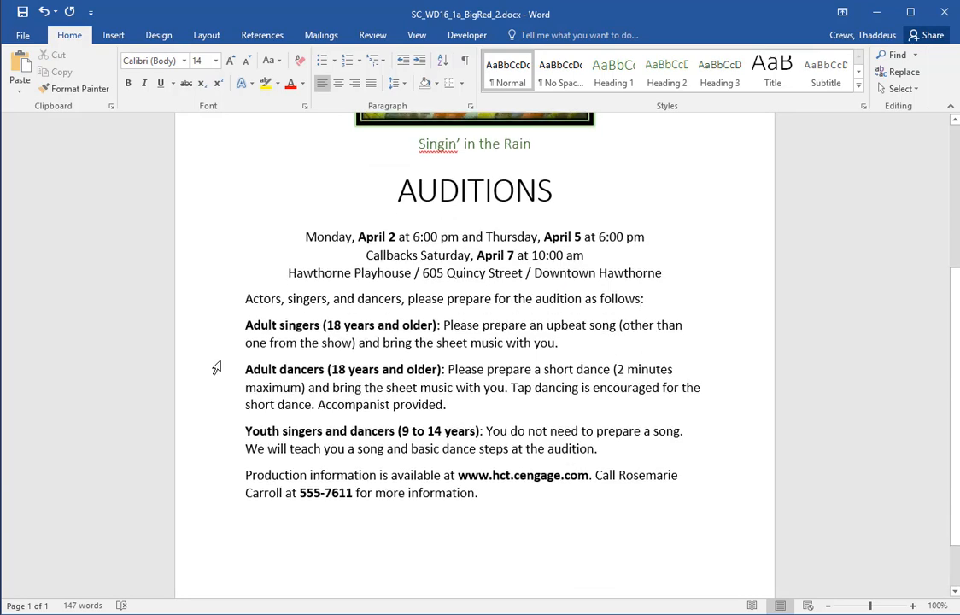
left_click_drag(189, 330, 148, 453)
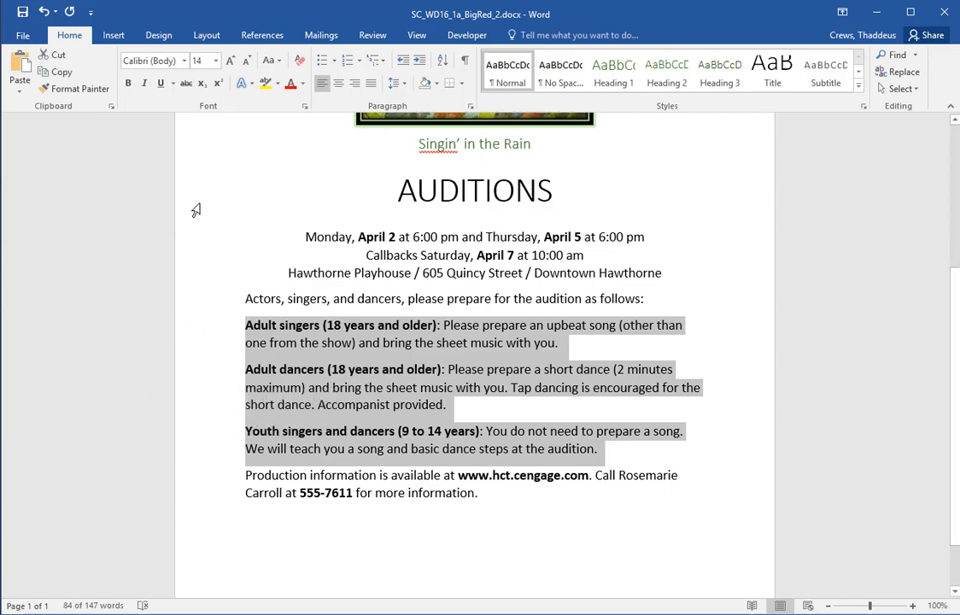
left_click(322, 63)
- Check project step 7 in the instructions document and set the flyer's bulleted list to Cambria with font color Green, Accent 1, Darker 25%
key("alt+Tab")
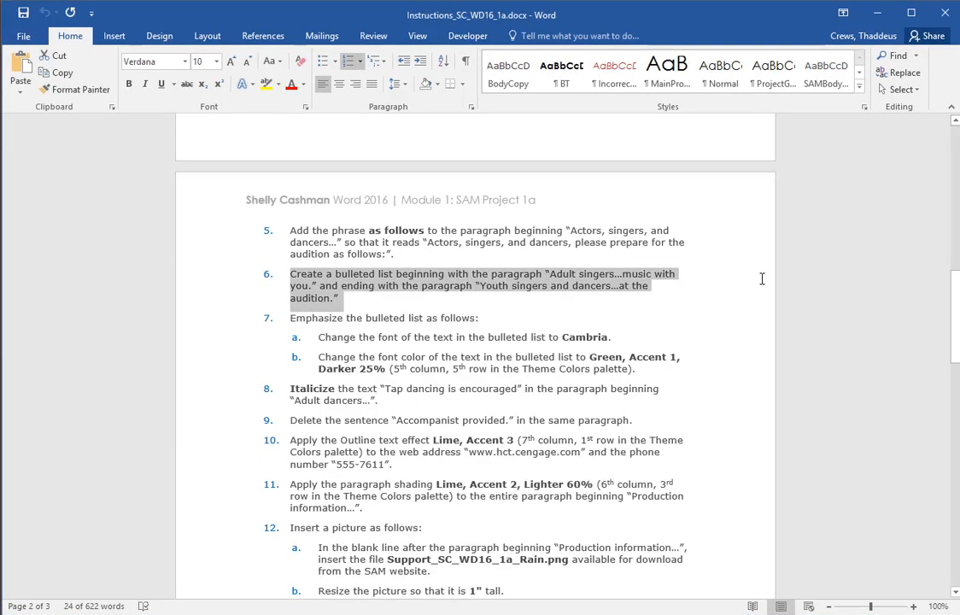
left_click(204, 319)
left_click_drag(198, 335, 182, 373)
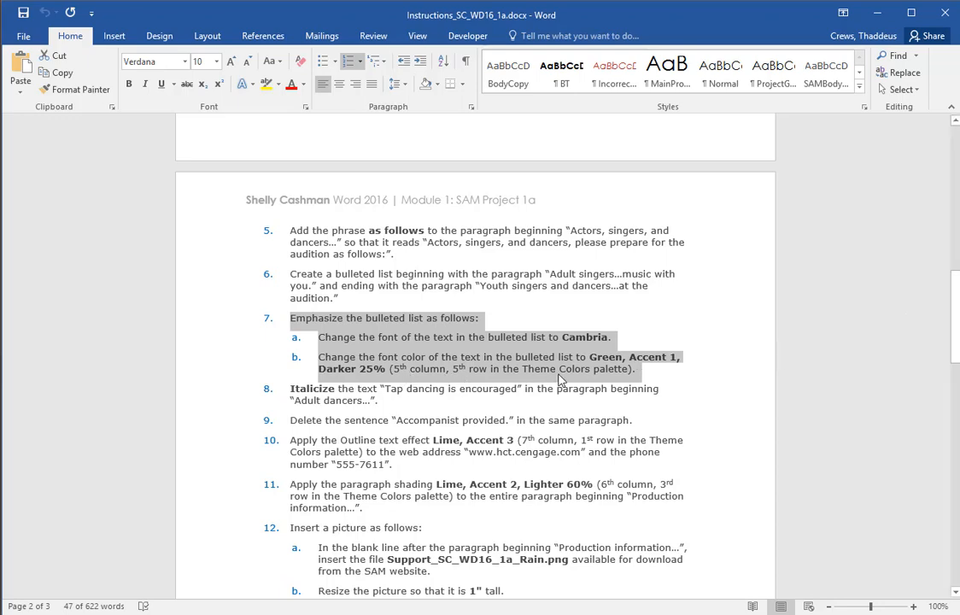
key("alt+Tab")
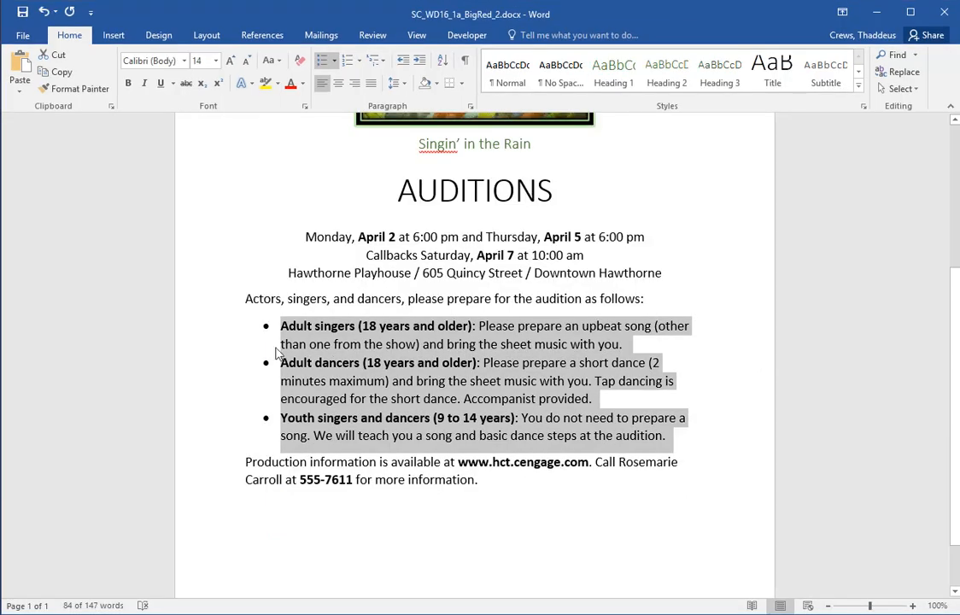
left_click_drag(177, 332, 143, 435)
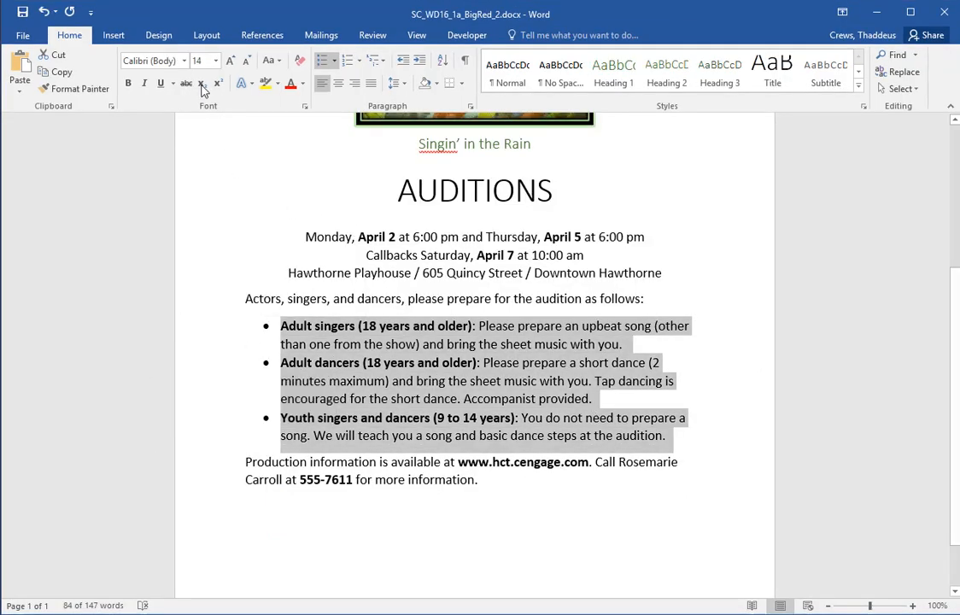
left_click(183, 60)
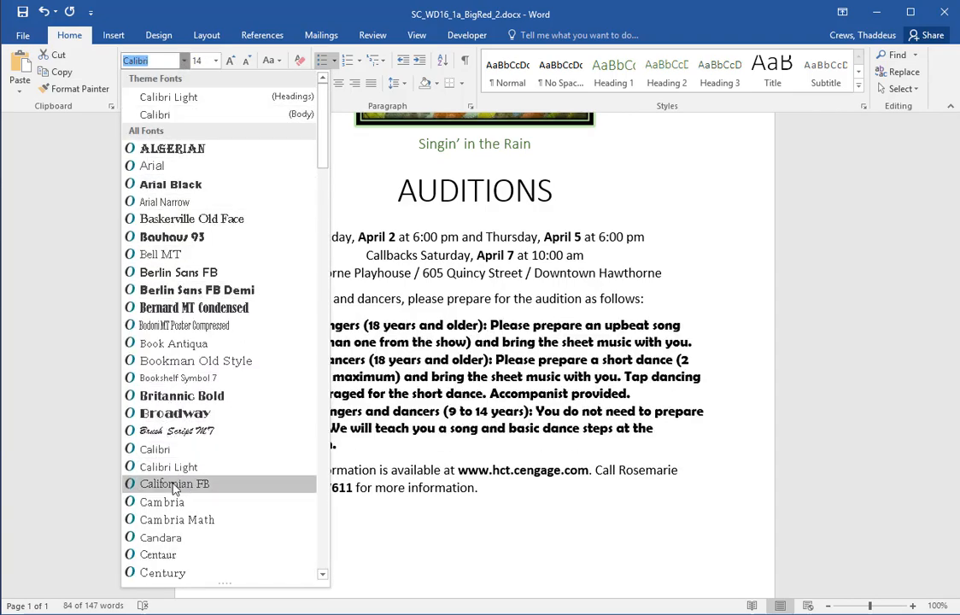
left_click(177, 504)
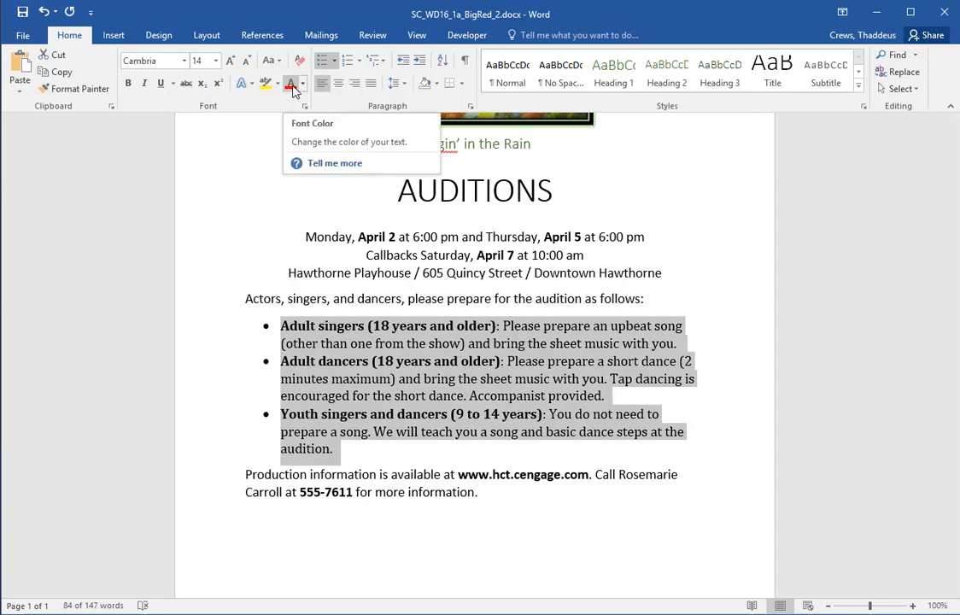
left_click(302, 83)
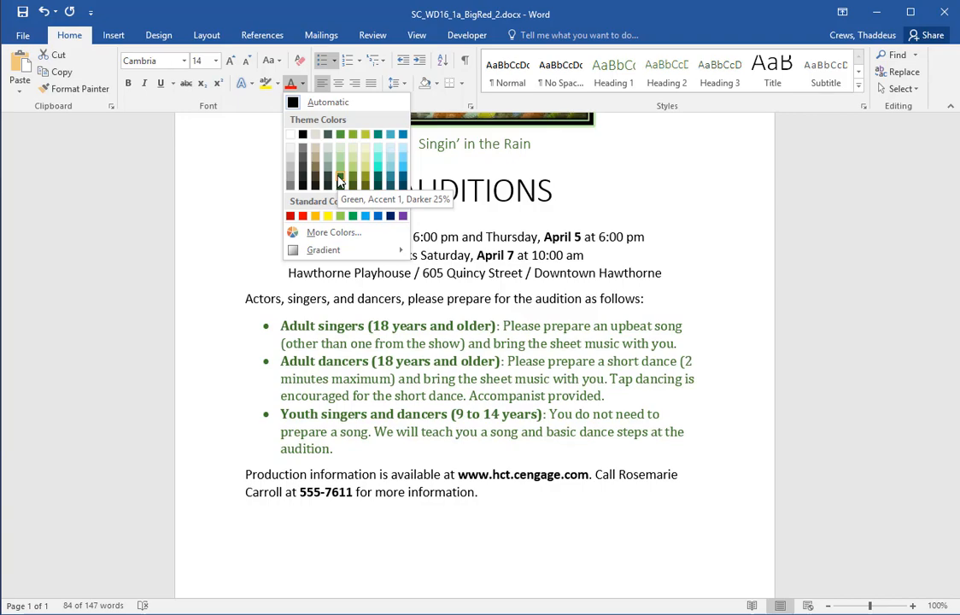
left_click(339, 180)
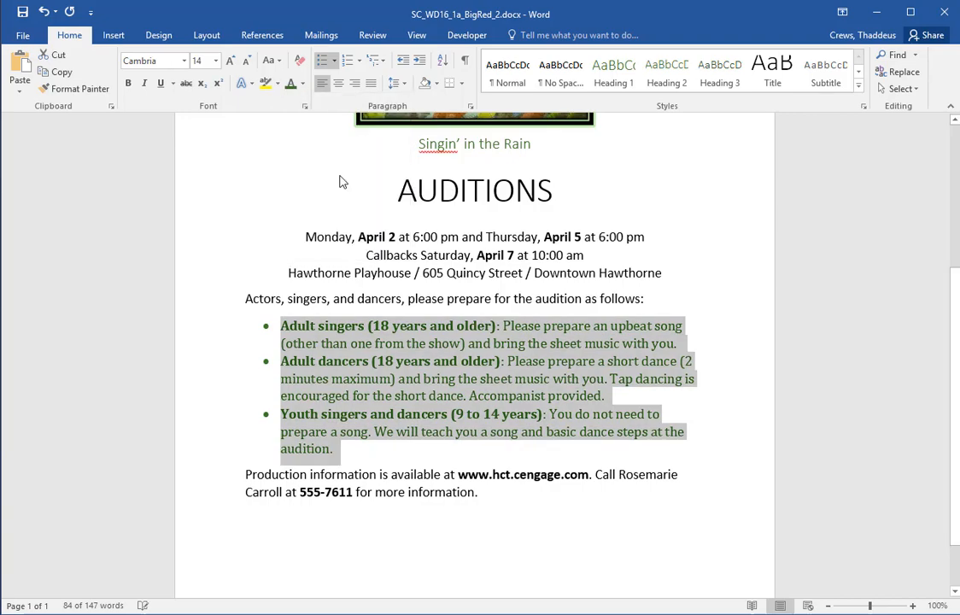
- Check project step 8 in the instructions document and italicize "Tap dancing is encouraged" in the flyer's "Adult dancers" bullet
key("alt+Tab")
left_click(606, 337)
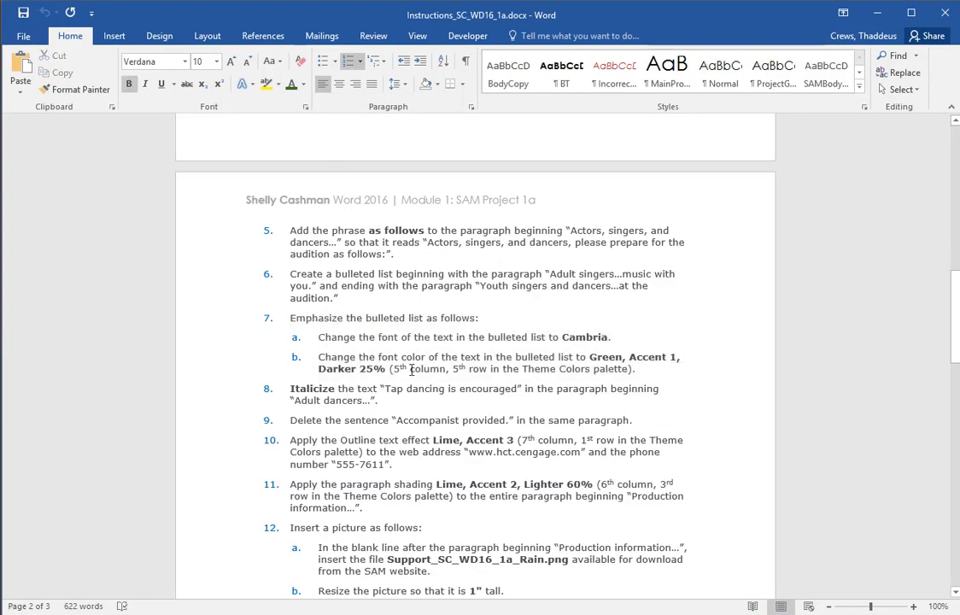
double_click(199, 401)
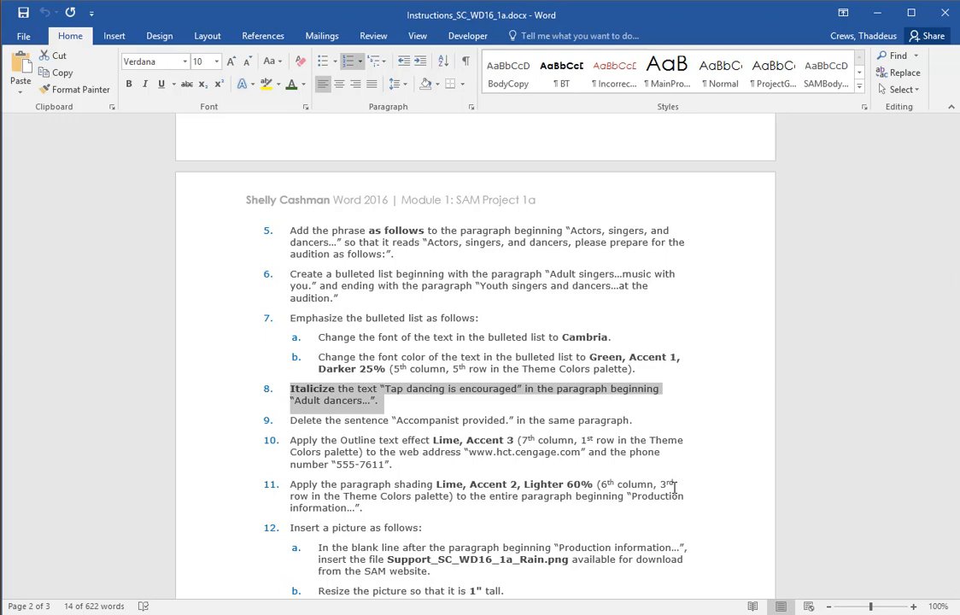
key("alt+Tab")
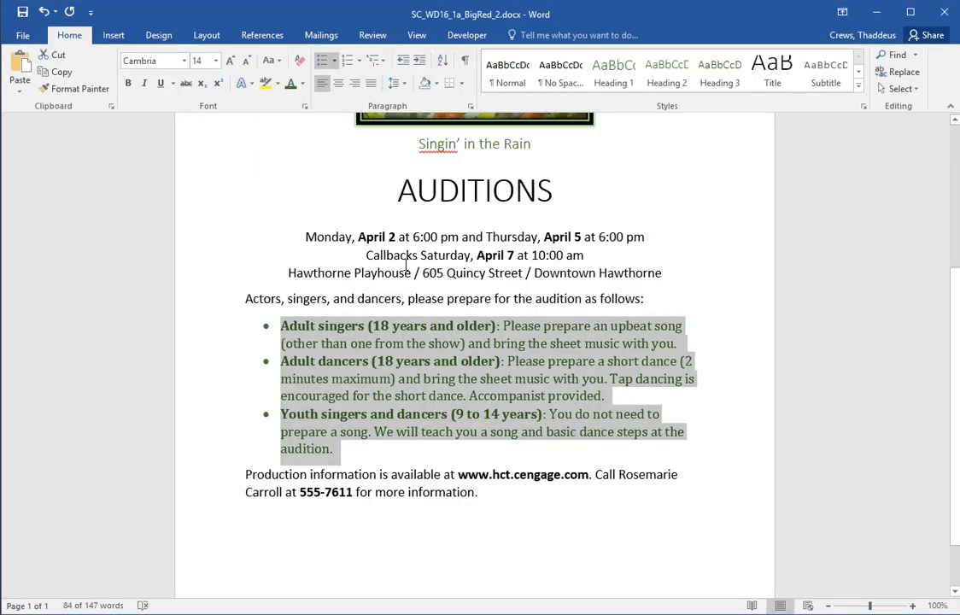
left_click(420, 271)
left_click(291, 361)
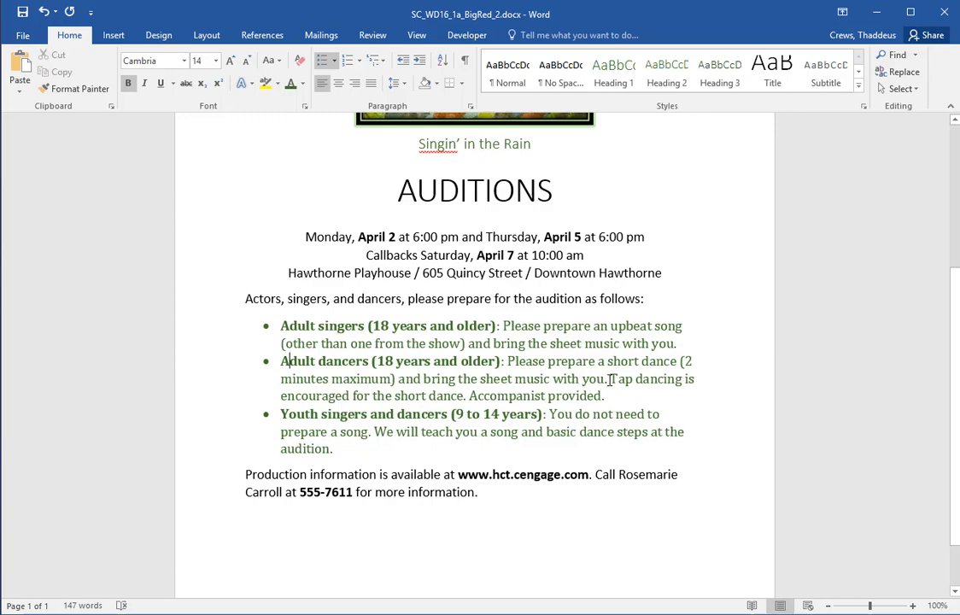
left_click_drag(610, 379, 349, 395)
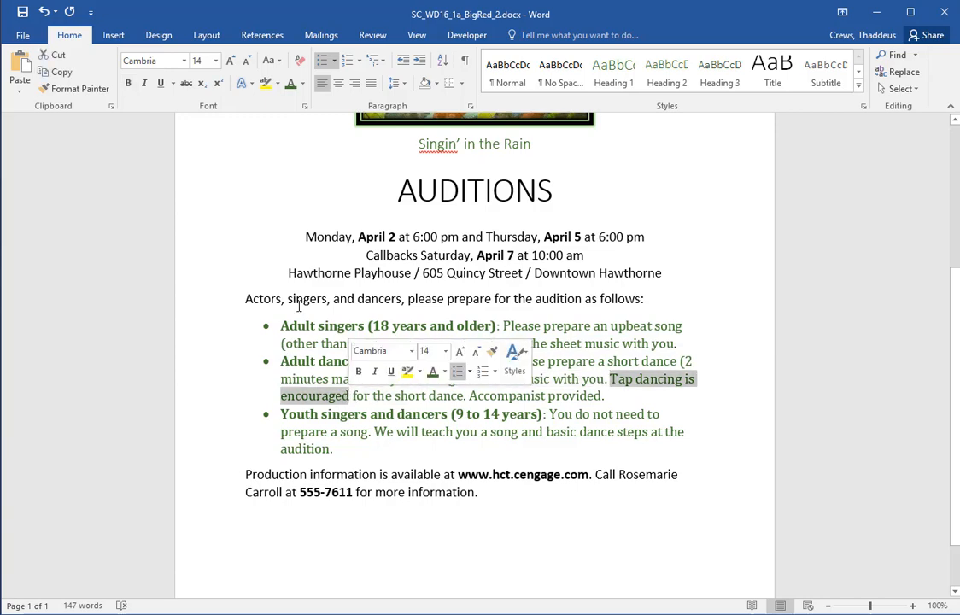
left_click(144, 83)
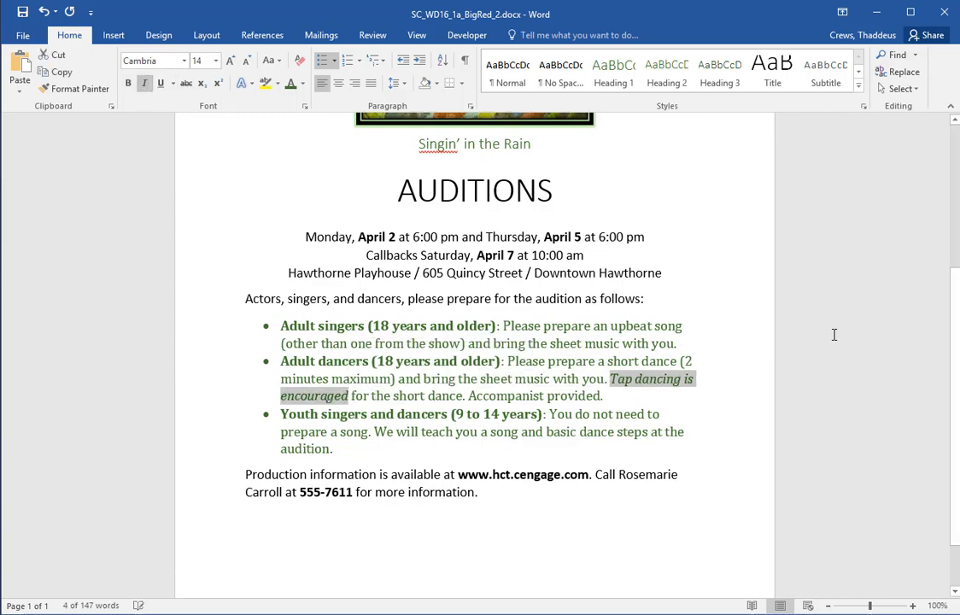
- Check project step 9 in the instructions document and delete the sentence "Accompanist provided." from the flyer's "Adult dancers" bullet
key("alt+Tab")
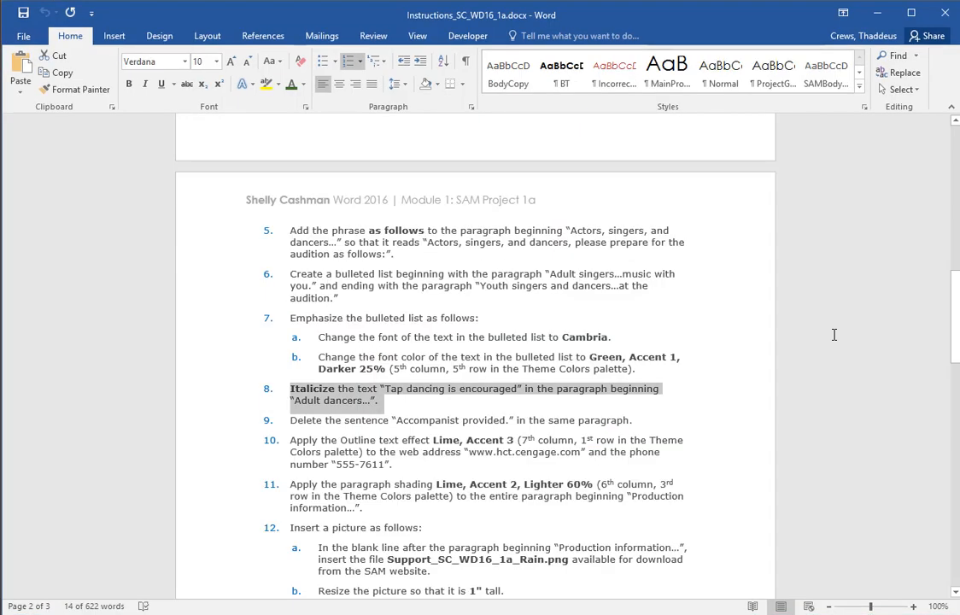
left_click(186, 420)
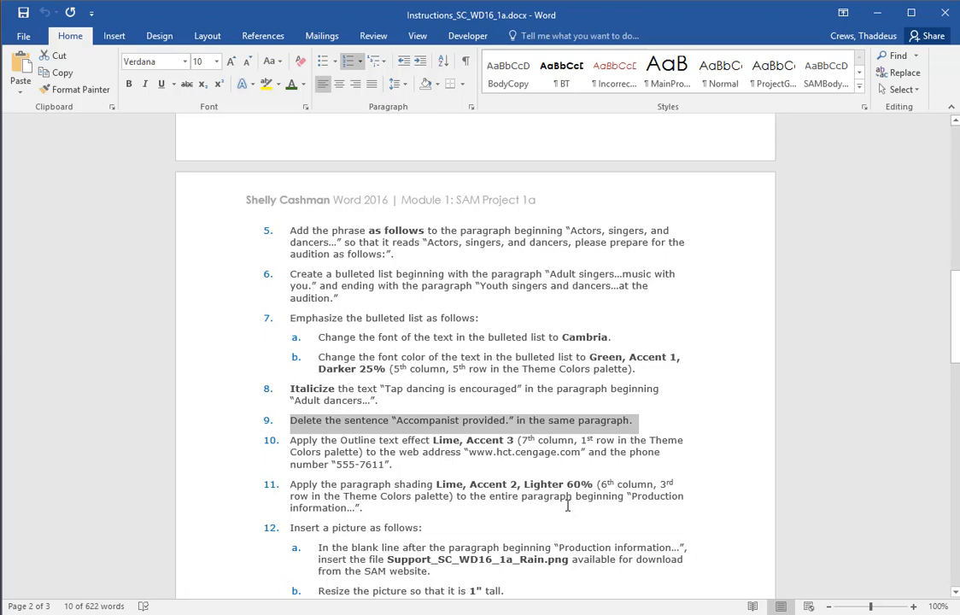
key("alt+Tab")
left_click_drag(468, 395, 604, 398)
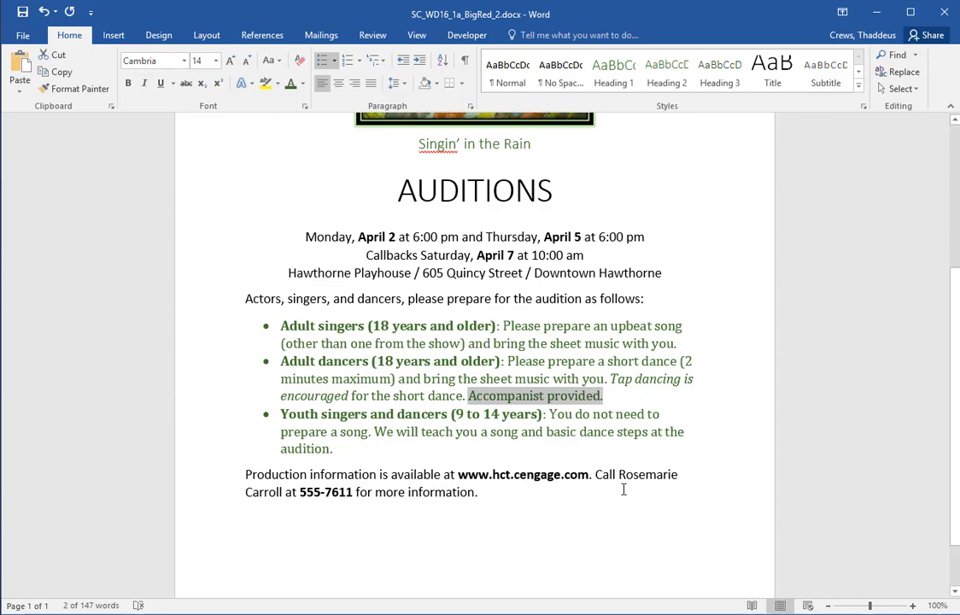
key("Delete")
key("alt+Tab")
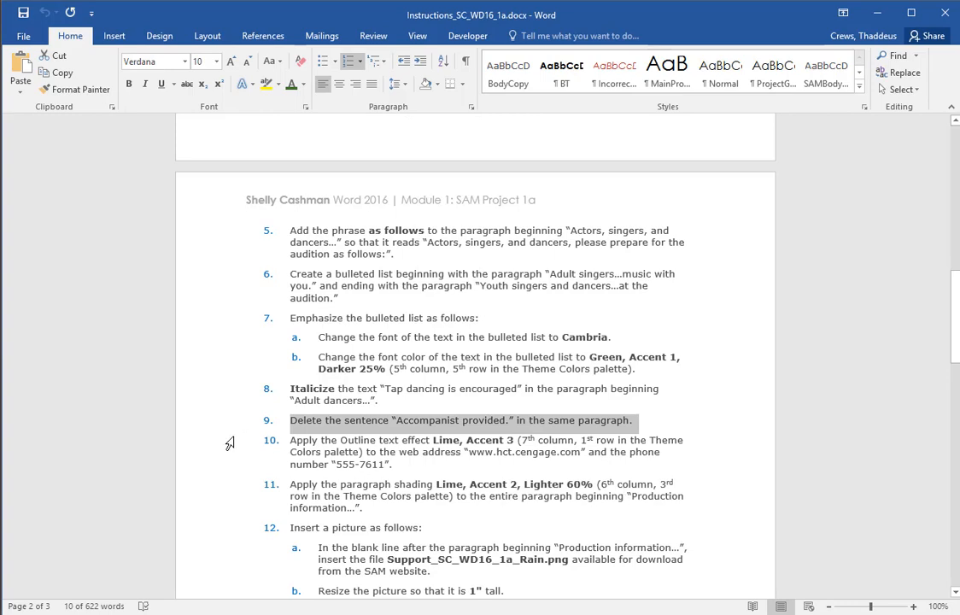
left_click_drag(228, 442, 229, 467)
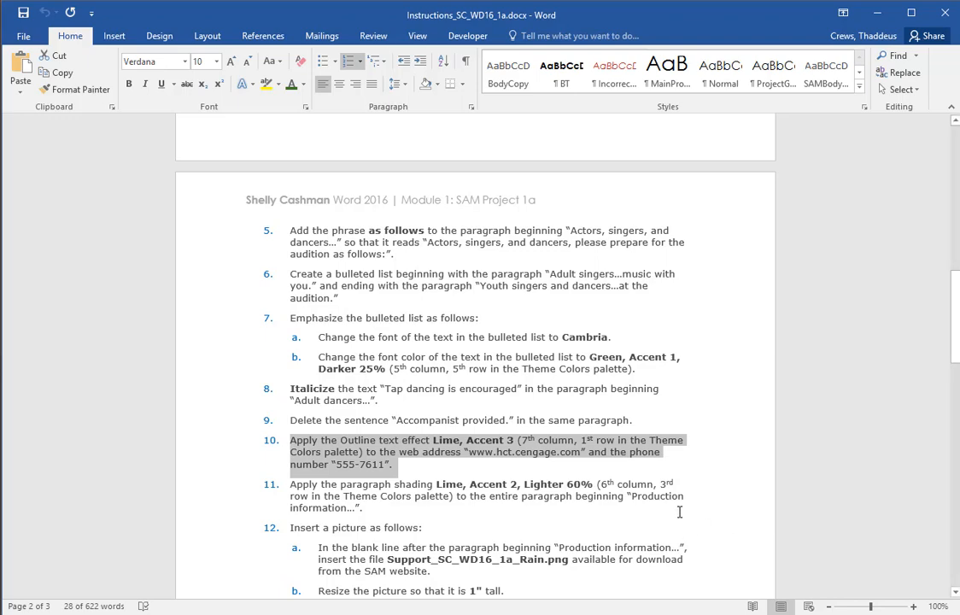
triple_click(360, 440)
key("alt+Tab")
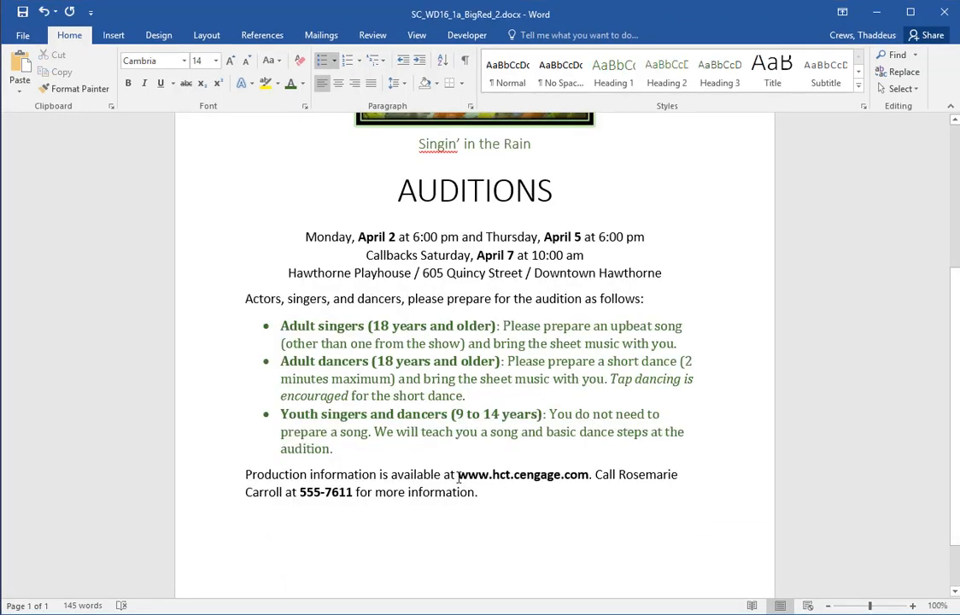
left_click_drag(459, 475, 589, 476)
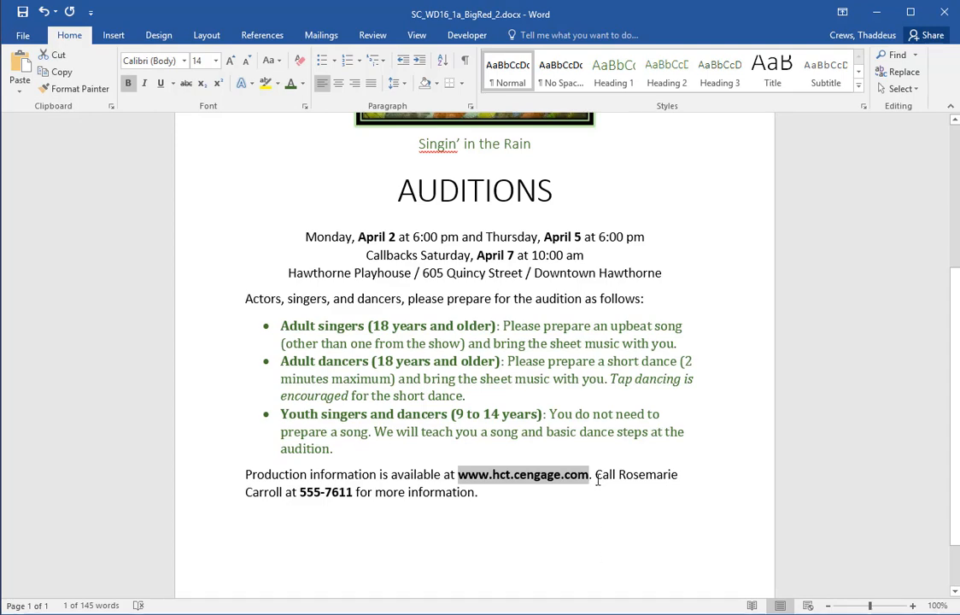
left_click_drag(458, 475, 588, 476)
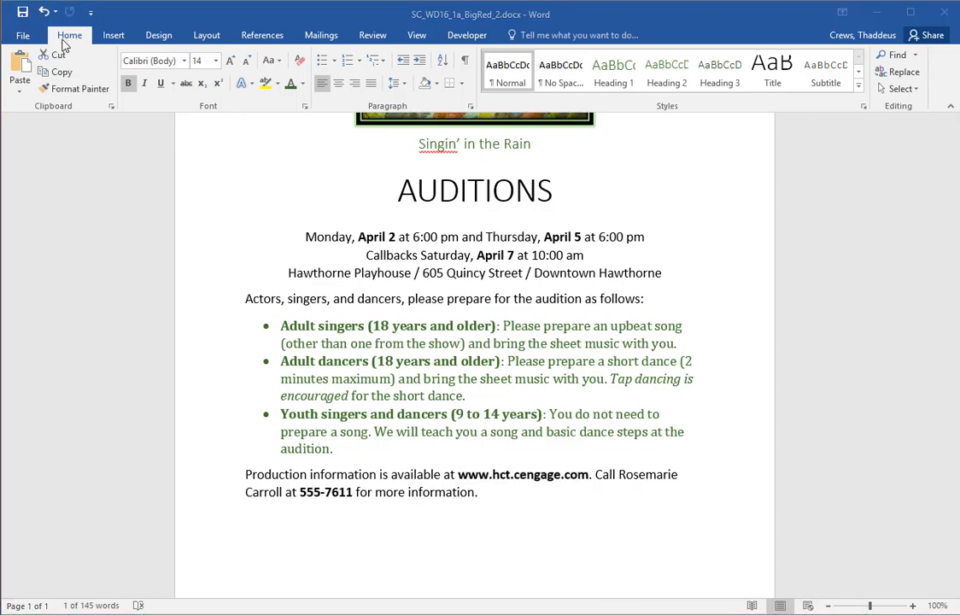
left_click(58, 36)
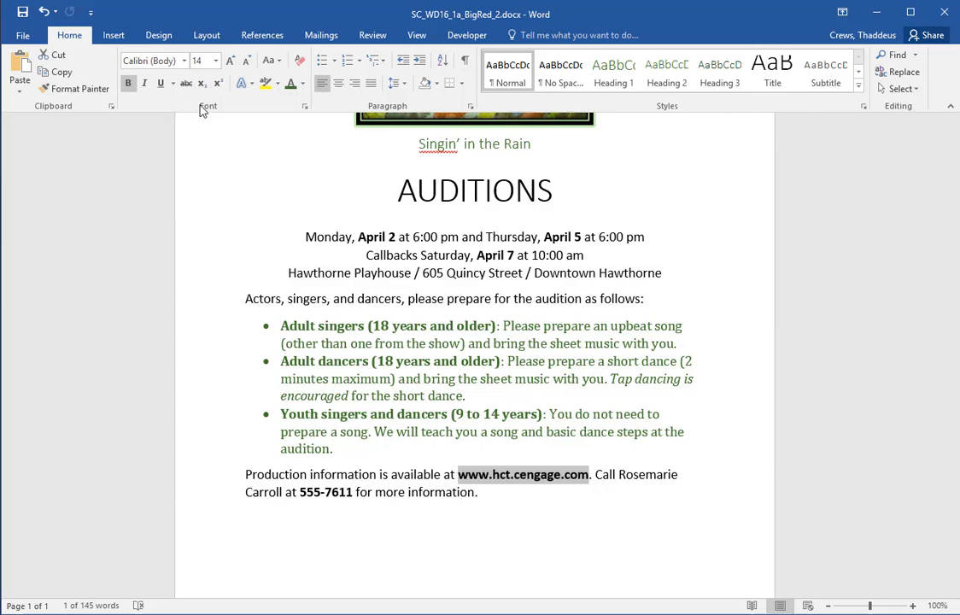
left_click(252, 84)
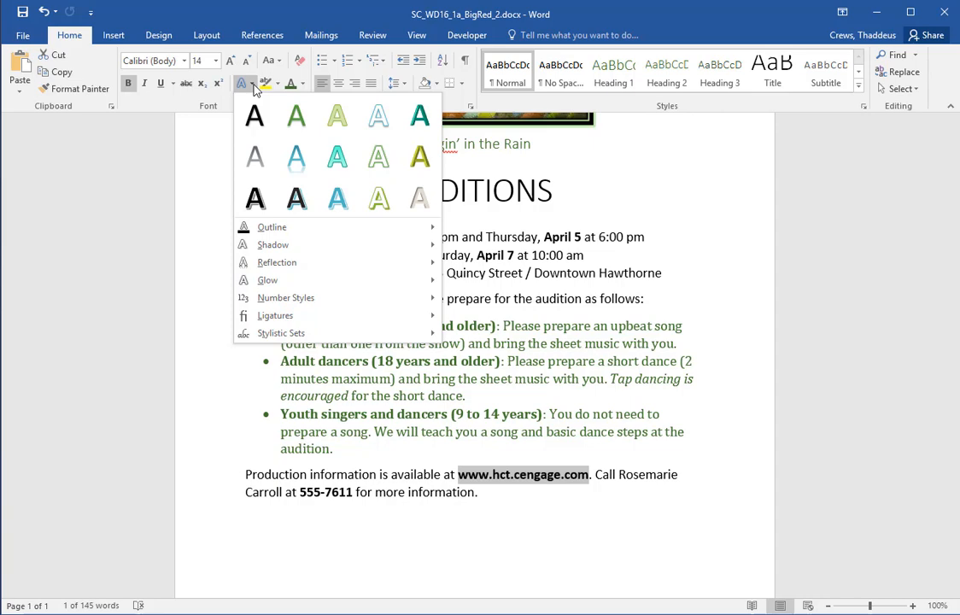
mouse_move(275, 237)
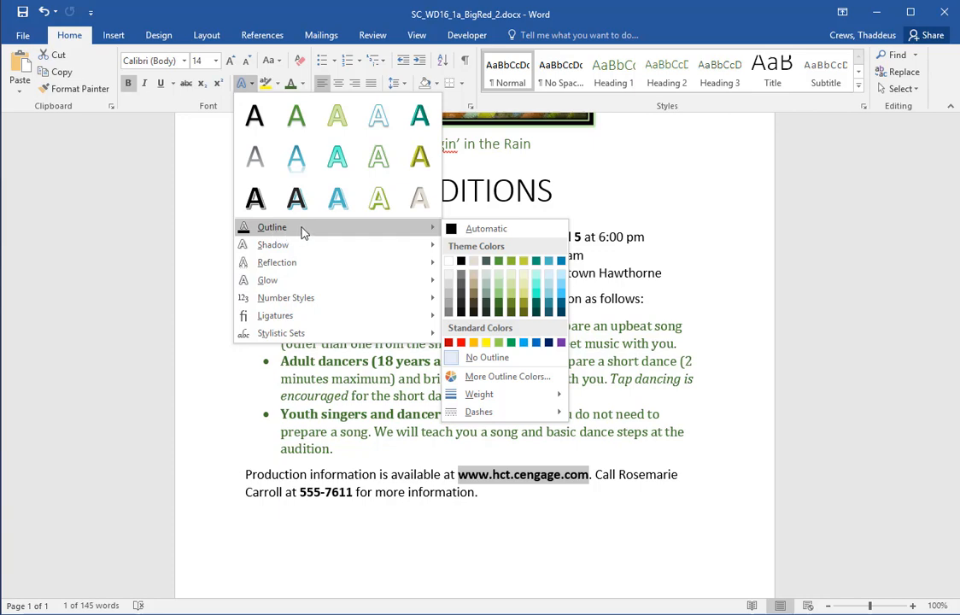
left_click(523, 266)
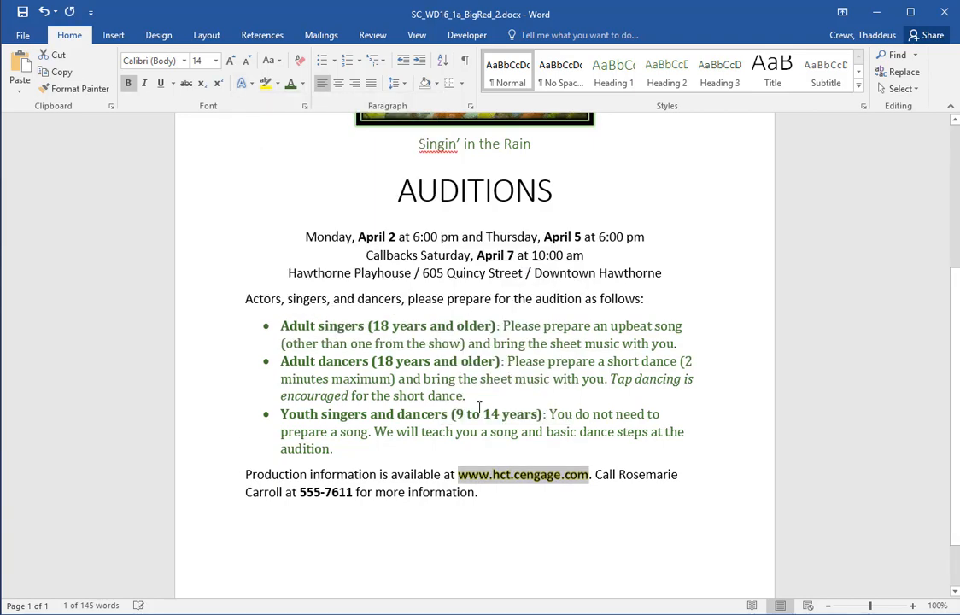
- Apply the Lime, Accent 3 outline text effect to the phone number in the flyer's "Production information" paragraph and recheck project step 10 in the instructions
left_click_drag(302, 496, 351, 495)
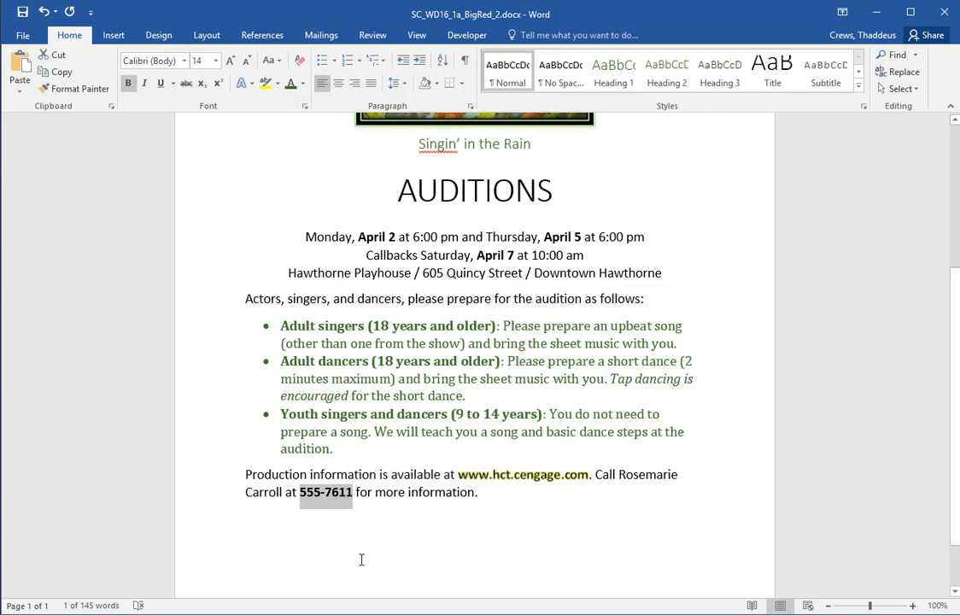
left_click(248, 84)
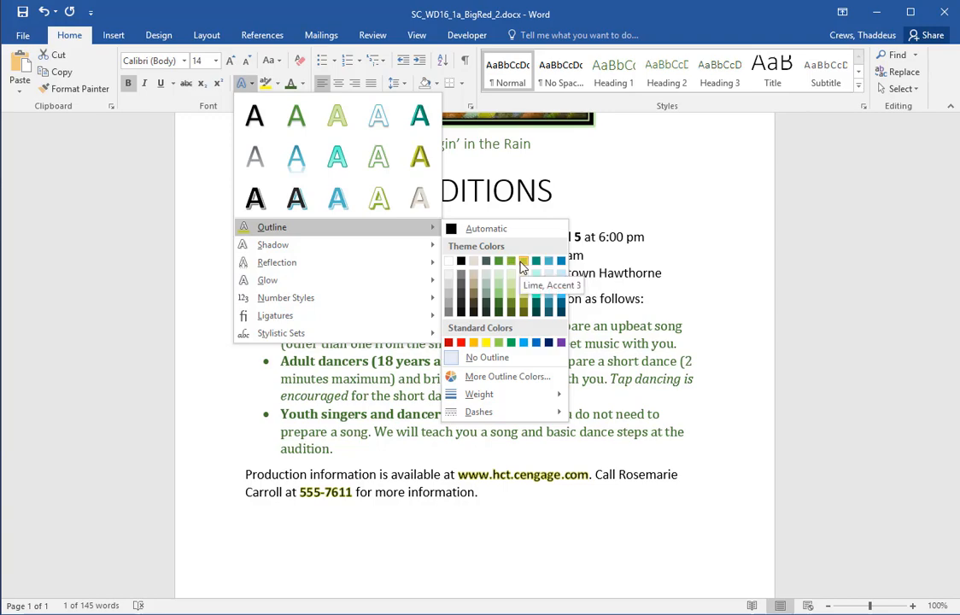
left_click(521, 262)
key("alt+Tab")
key("alt+Tab")
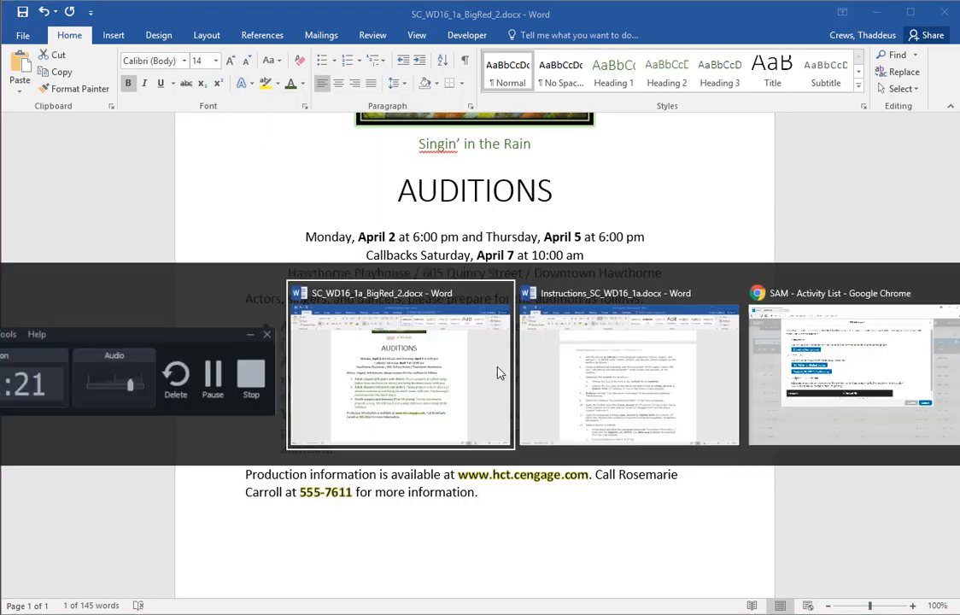
key("alt+Tab")
left_click(474, 442)
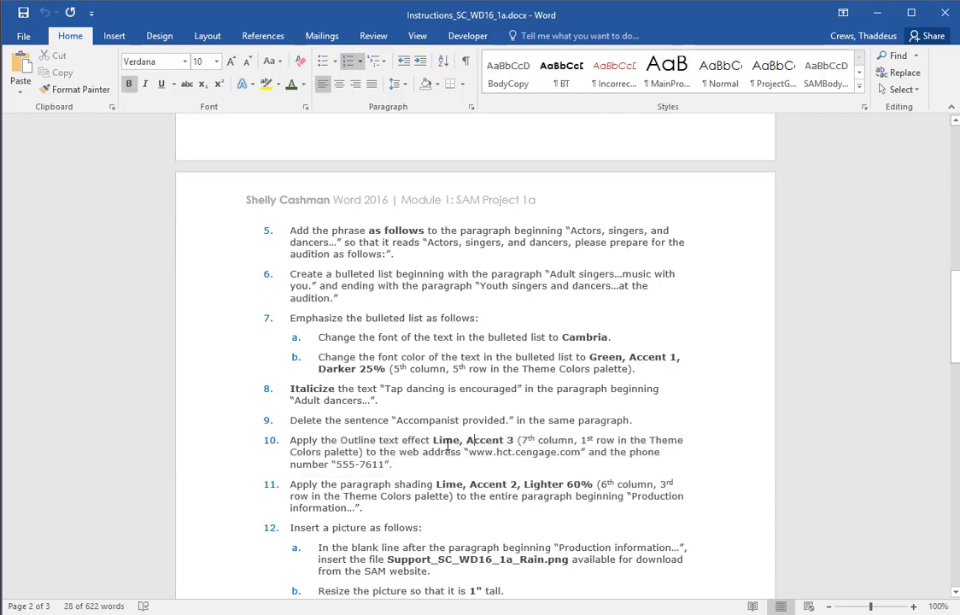
left_click_drag(435, 442, 508, 443)
left_click(512, 462)
- Check project step 11 in the instructions document and shade the flyer's entire "Production information" paragraph with Lime, Accent 2, Lighter 60%
scroll(480, 461, "down", 1)
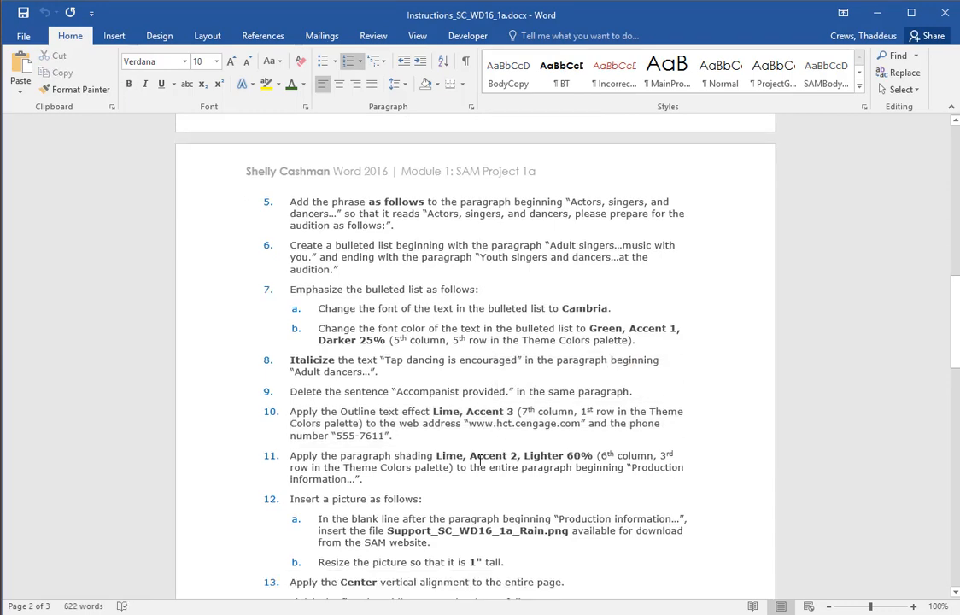
left_click_drag(241, 454, 216, 474)
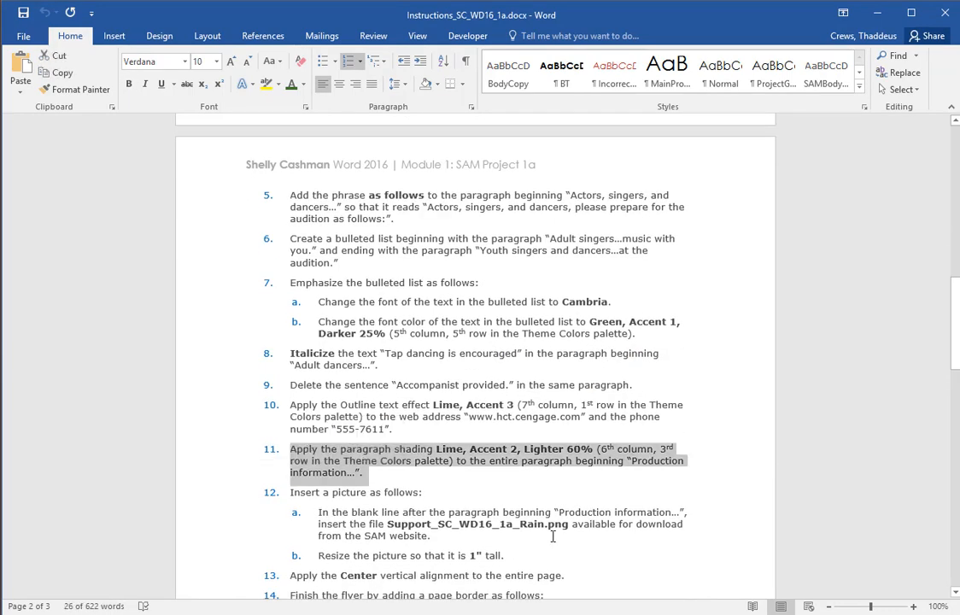
scroll(552, 536, "down", 3)
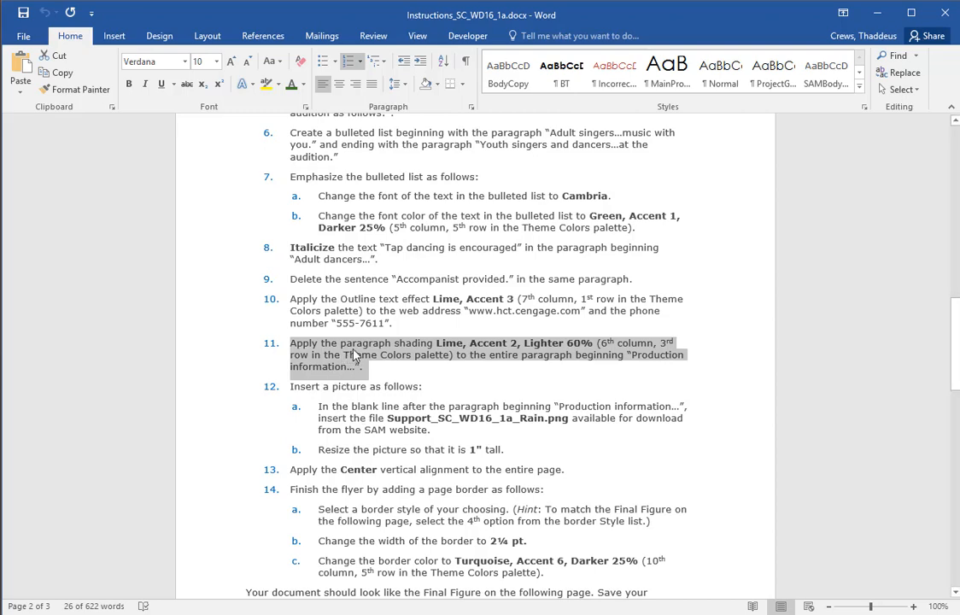
left_click_drag(346, 342, 408, 342)
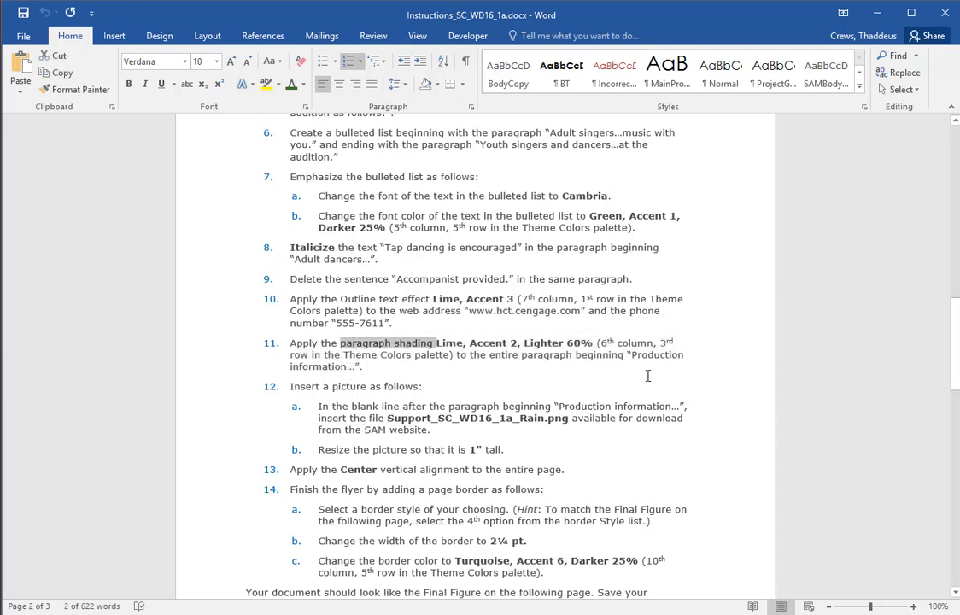
key("alt+Tab")
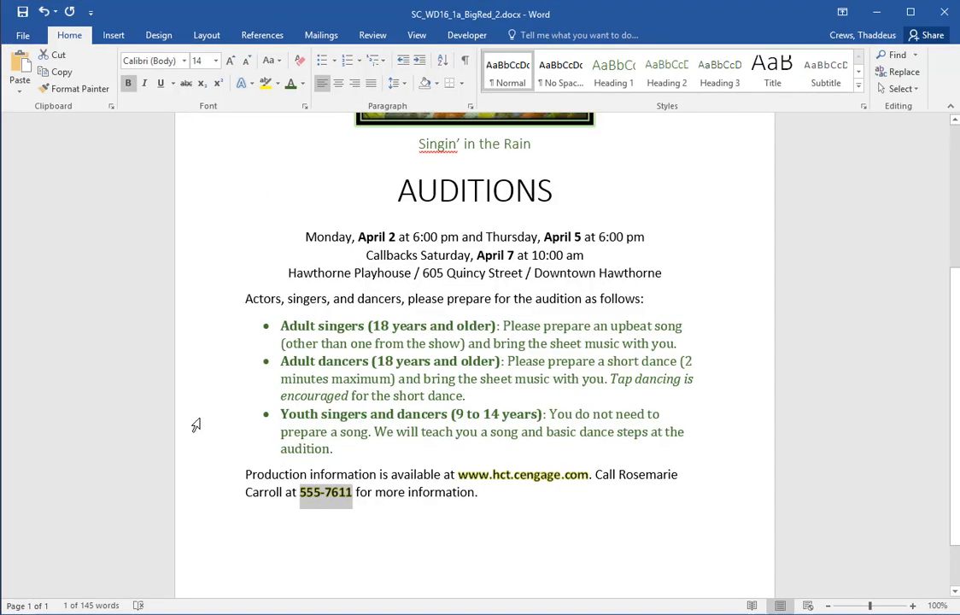
double_click(192, 479)
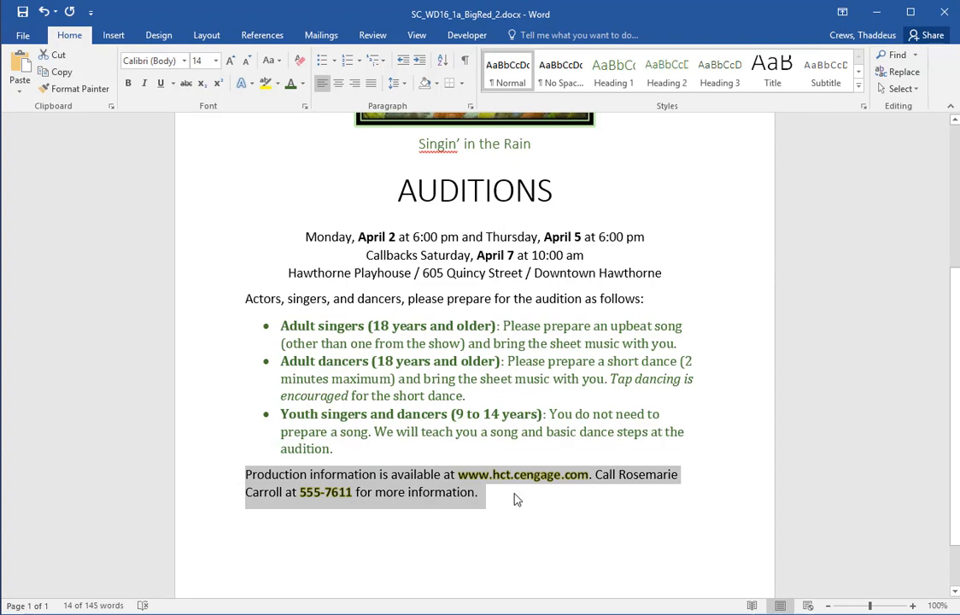
left_click(437, 85)
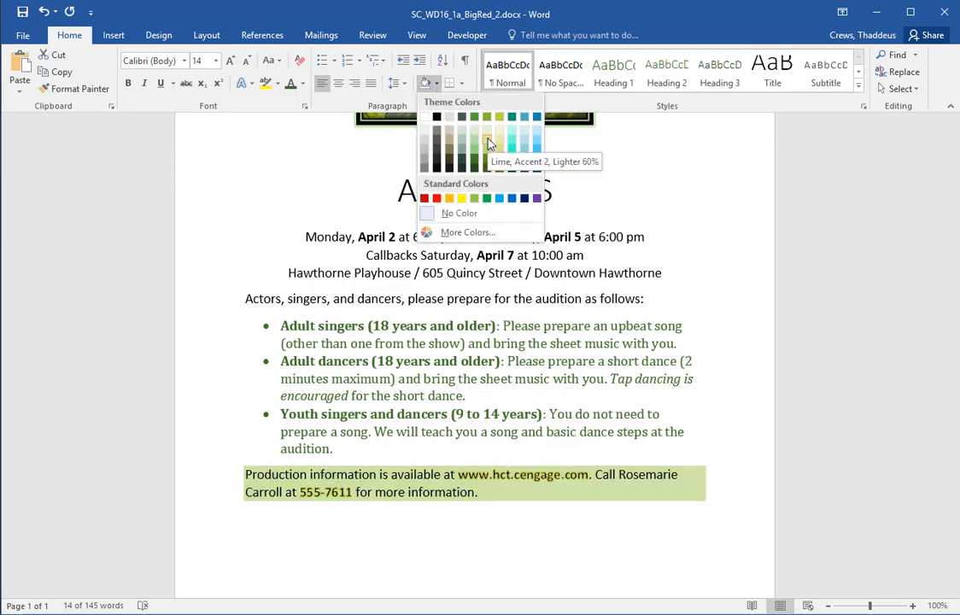
key("Escape")
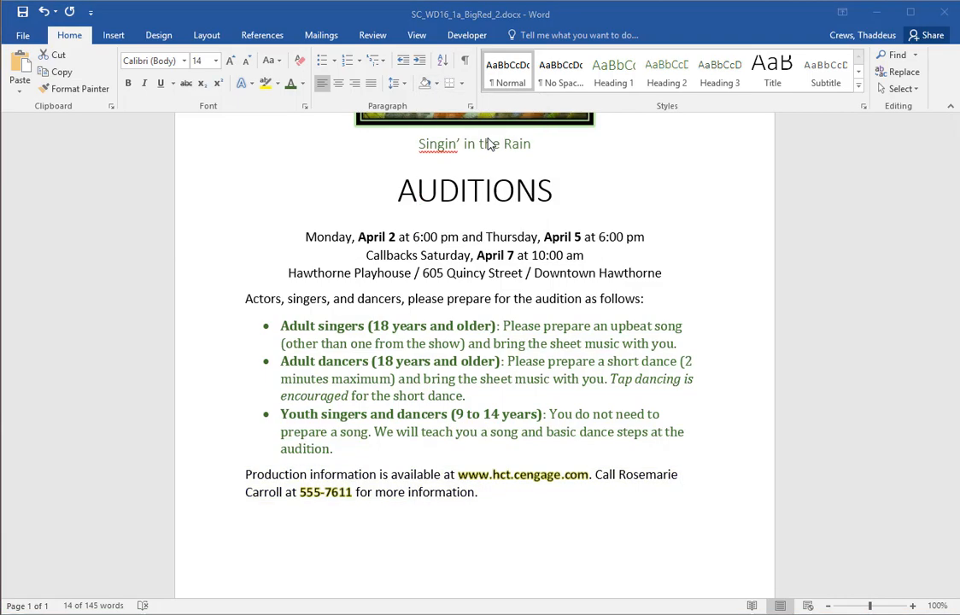
key("alt+Tab")
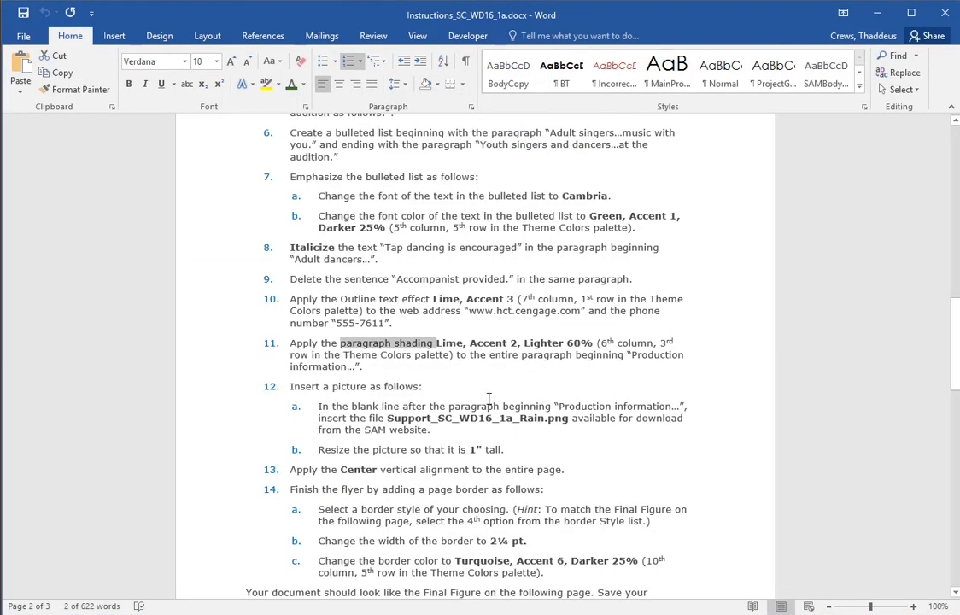
key("alt+Tab")
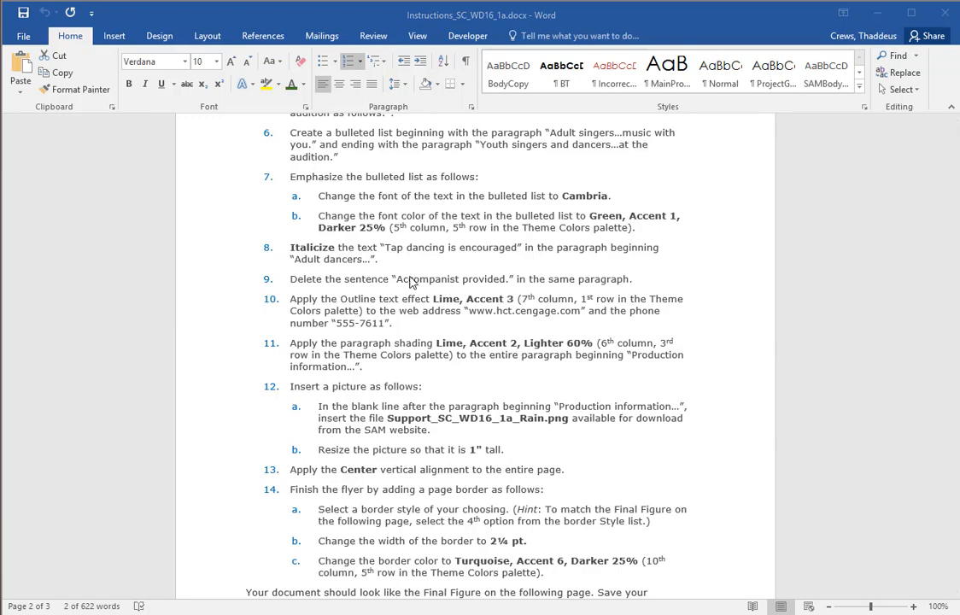
key("alt+Tab")
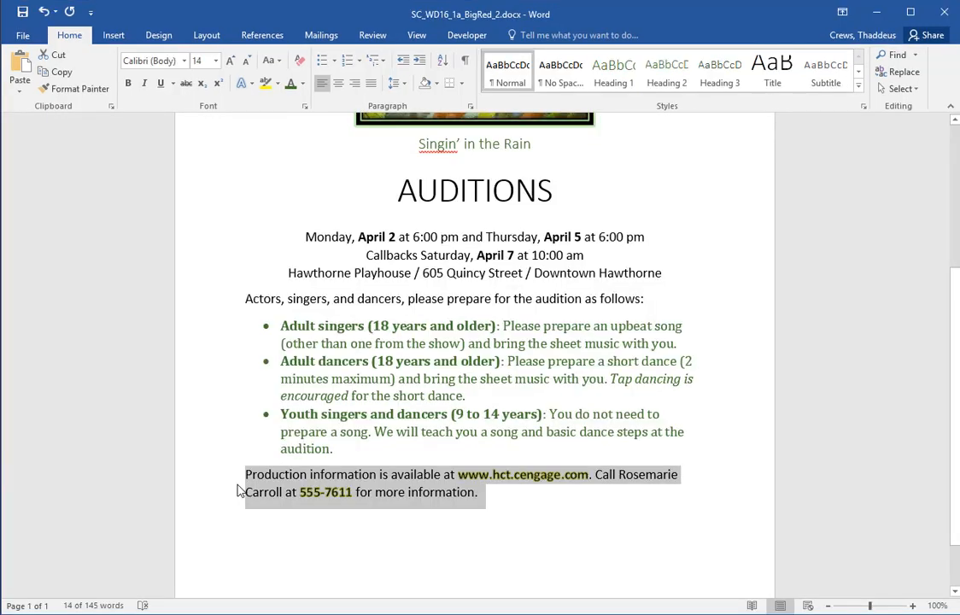
left_click(437, 83)
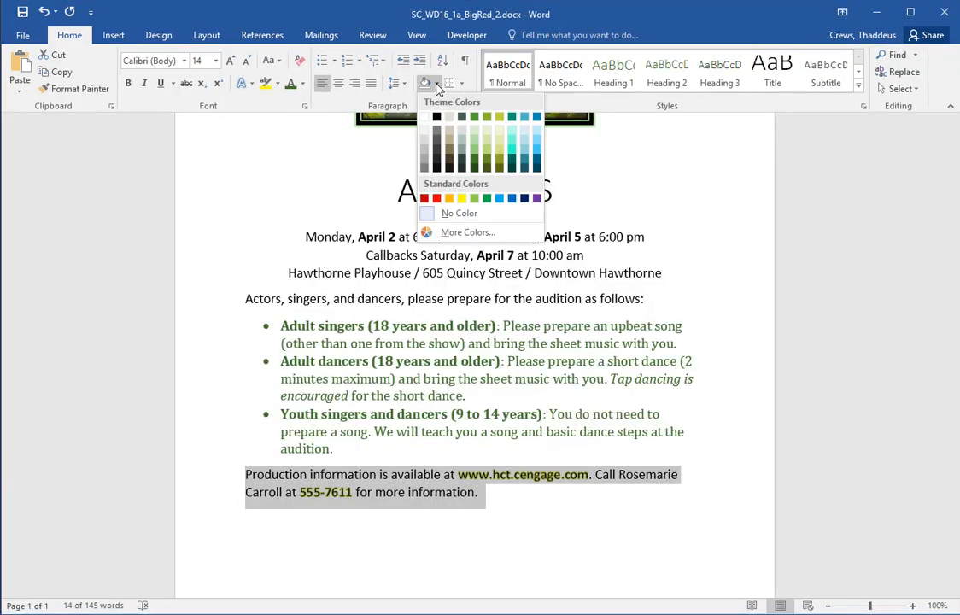
left_click(489, 142)
left_click(467, 511)
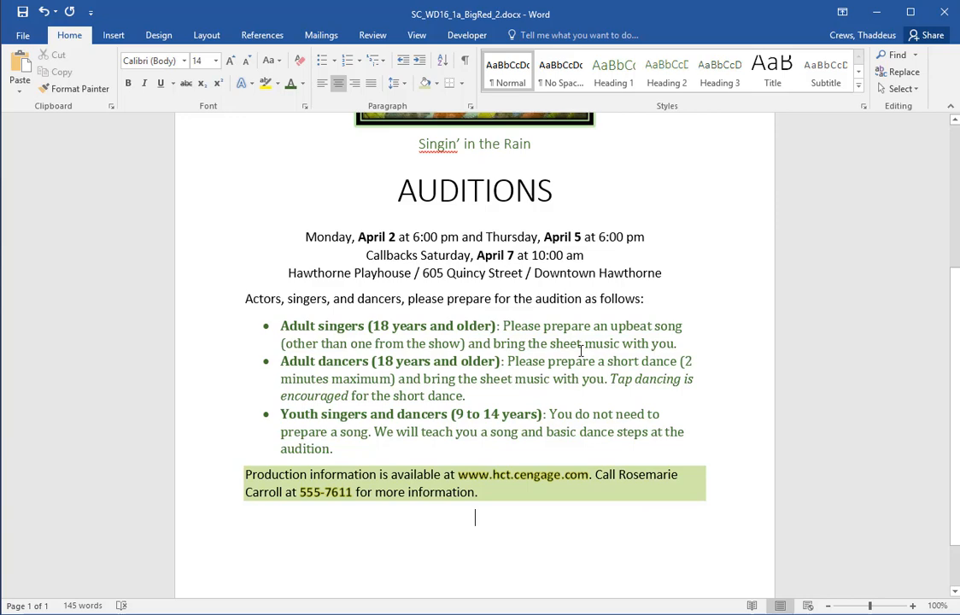
- Check project step 12 in the instructions document and download Support_SC_WD16_1a_Rain.png from the SAM website in Chrome to the Desktop
key("alt+Tab")
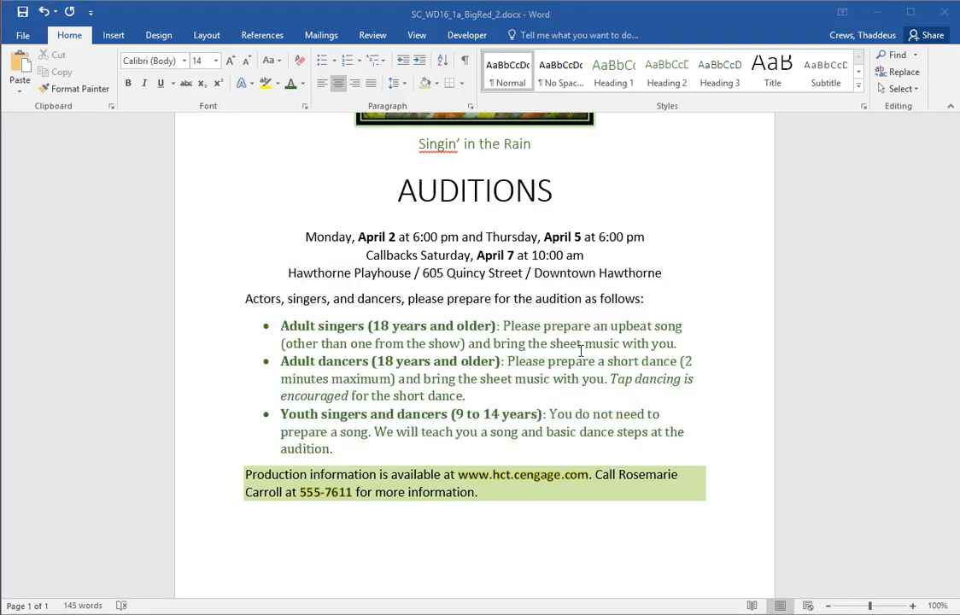
key("alt+Tab")
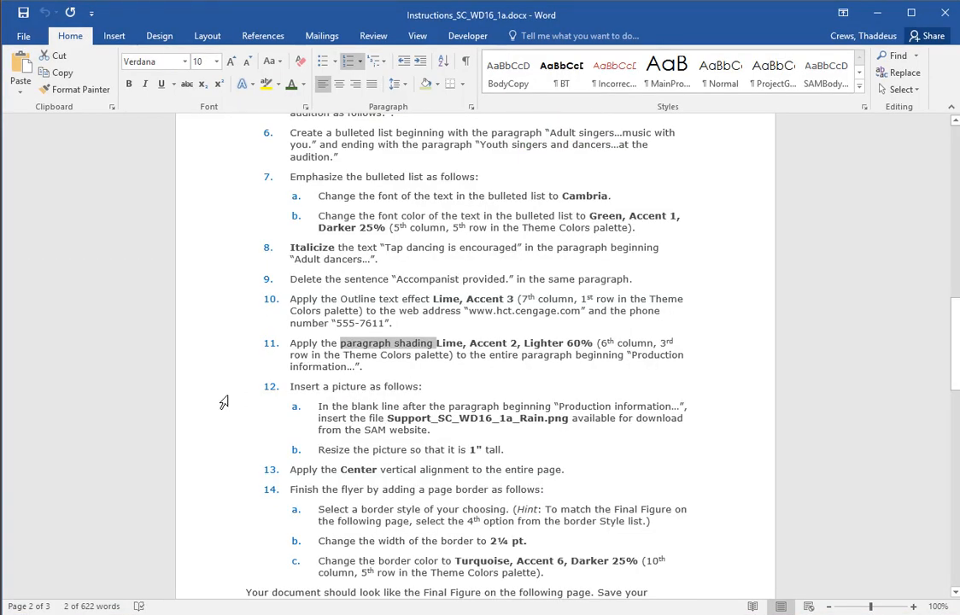
left_click_drag(190, 386, 175, 450)
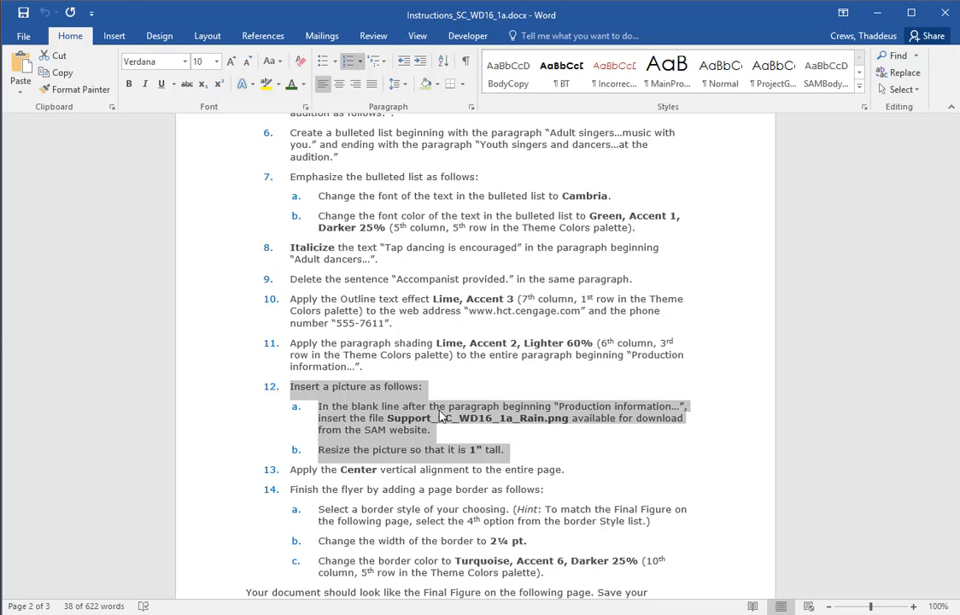
key("alt+Tab")
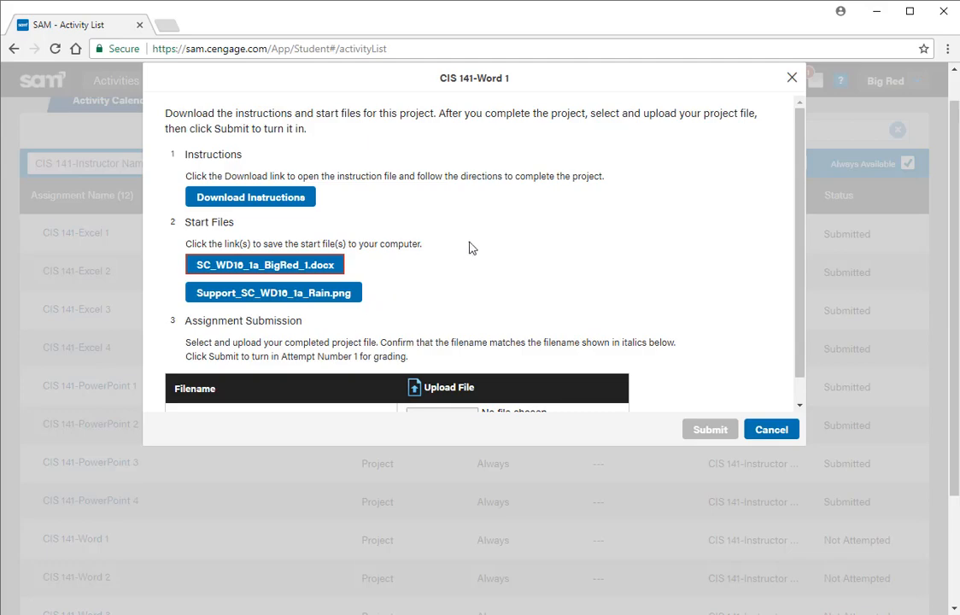
left_click(280, 294)
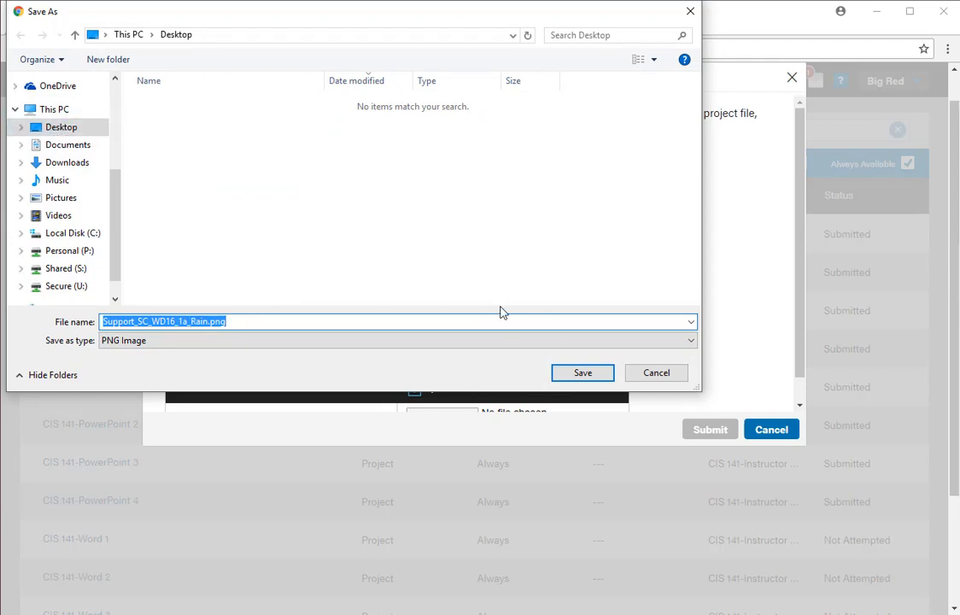
left_click(583, 373)
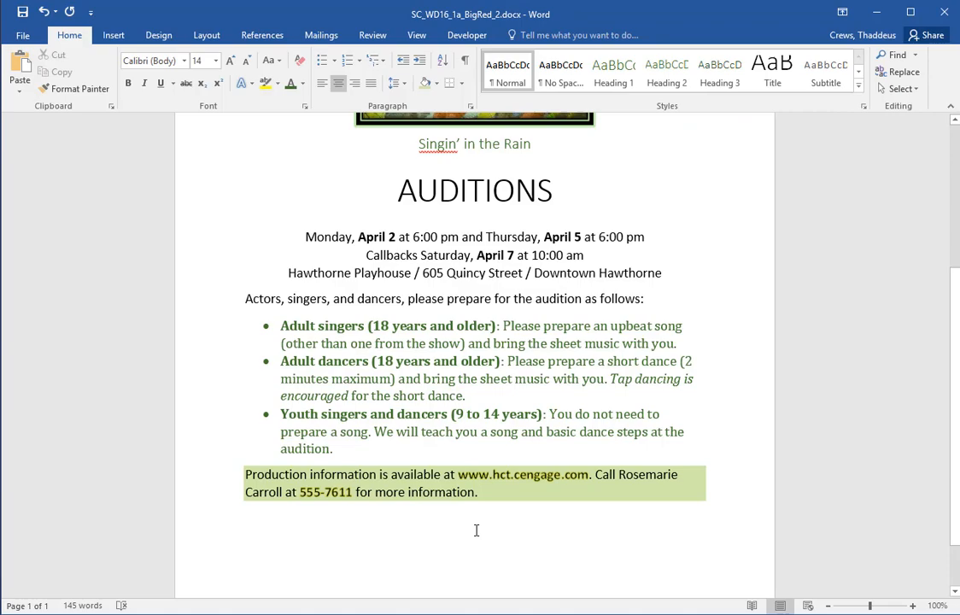
- Recheck project step 12a in the instructions document and insert Support_SC_WD16_1a_Rain.png from the Desktop in the blank line after the flyer's "Production information" paragraph
scroll(476, 531, "down", 1)
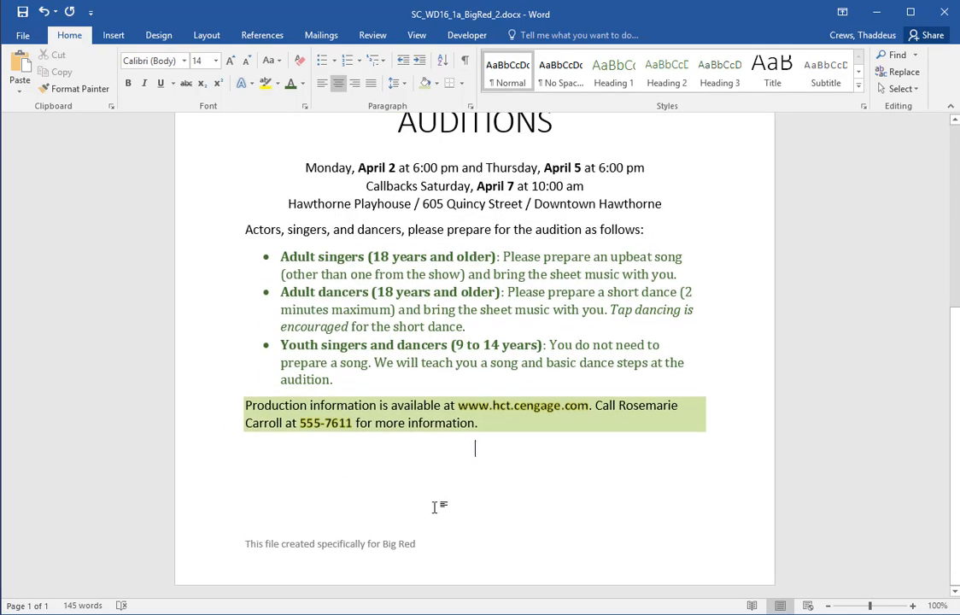
key("alt+Tab")
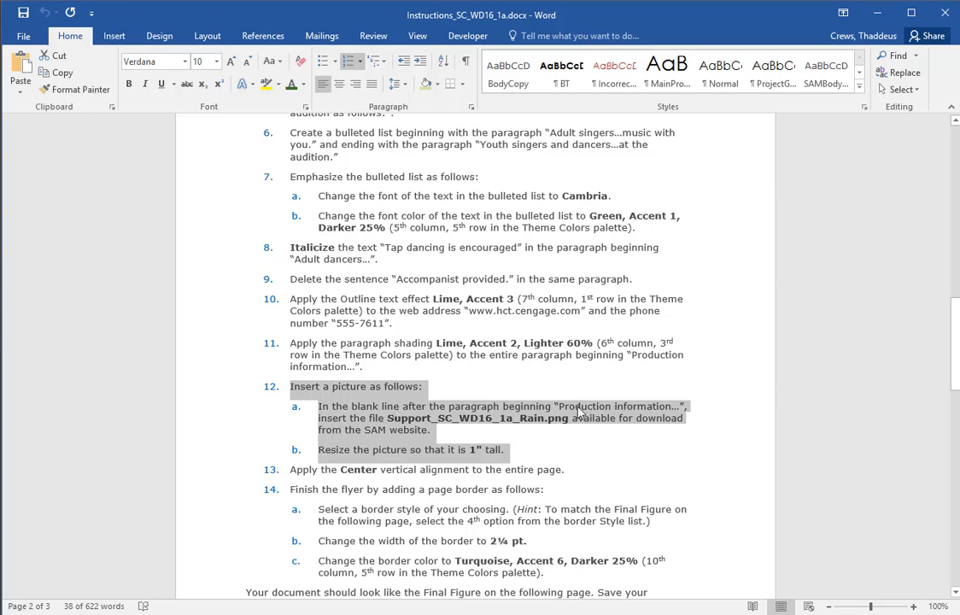
left_click(461, 407)
left_click_drag(379, 406, 642, 406)
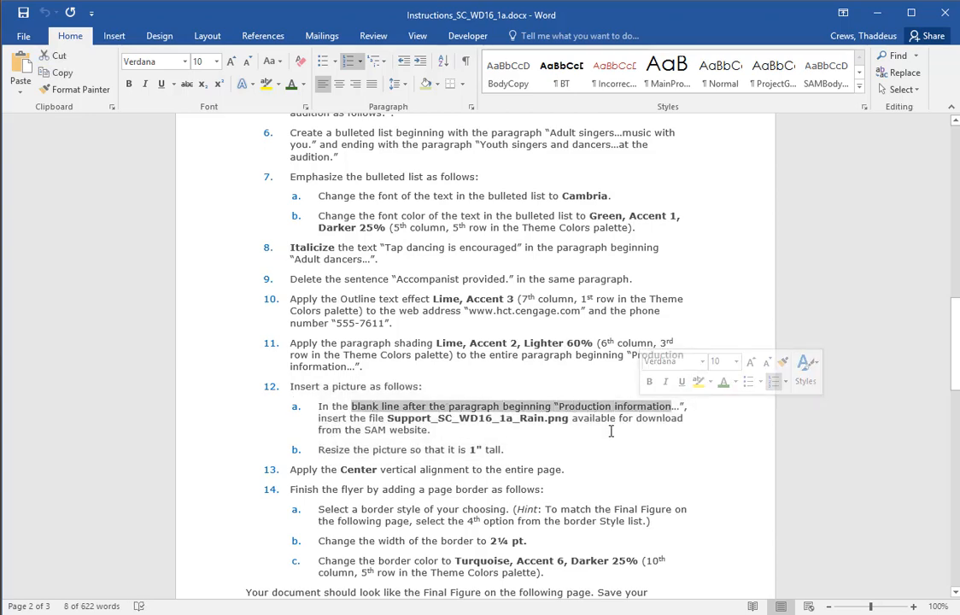
left_click(610, 429)
key("alt+Tab")
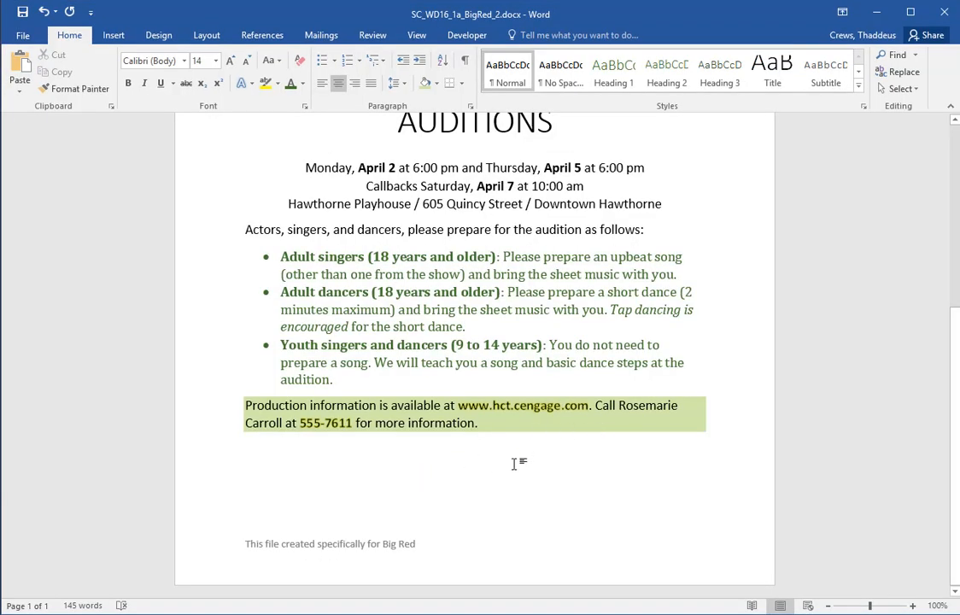
left_click(113, 35)
left_click(134, 81)
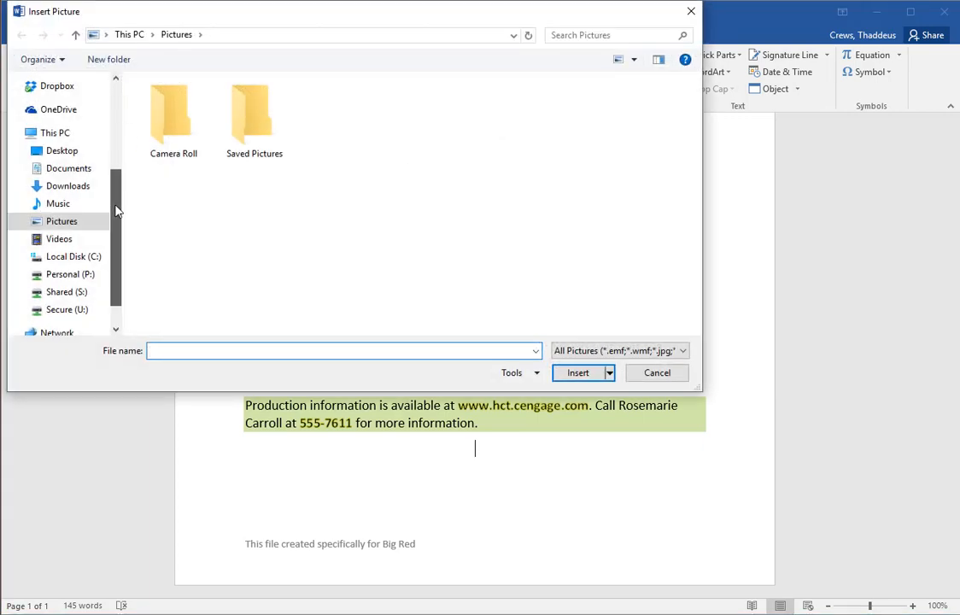
scroll(115, 207, "up", 3)
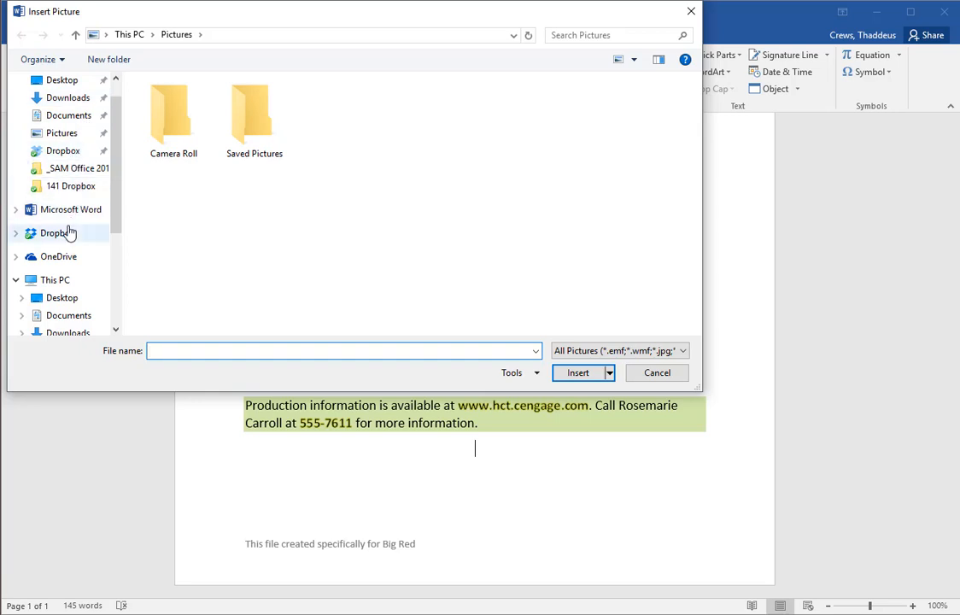
left_click(68, 81)
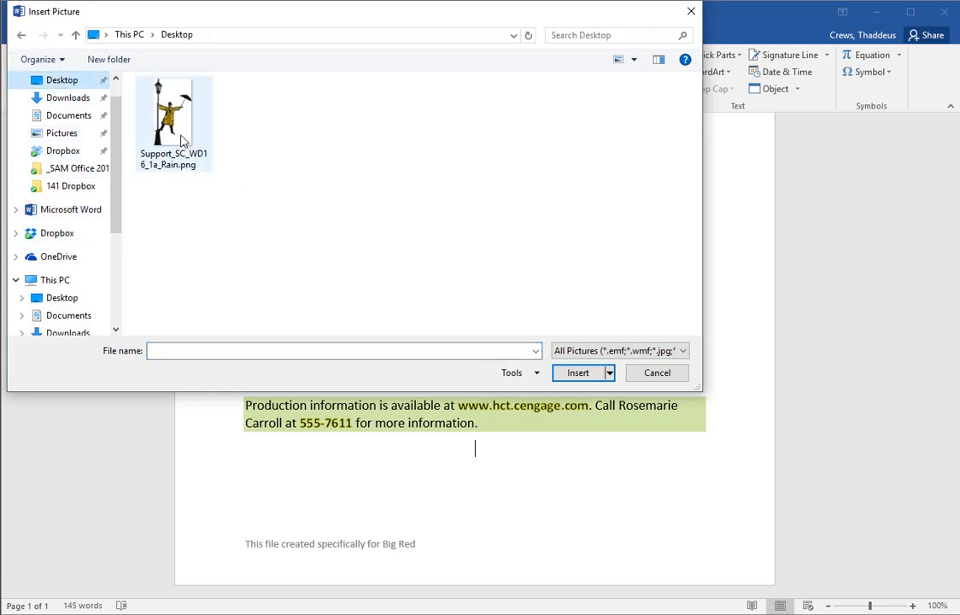
left_click(178, 139)
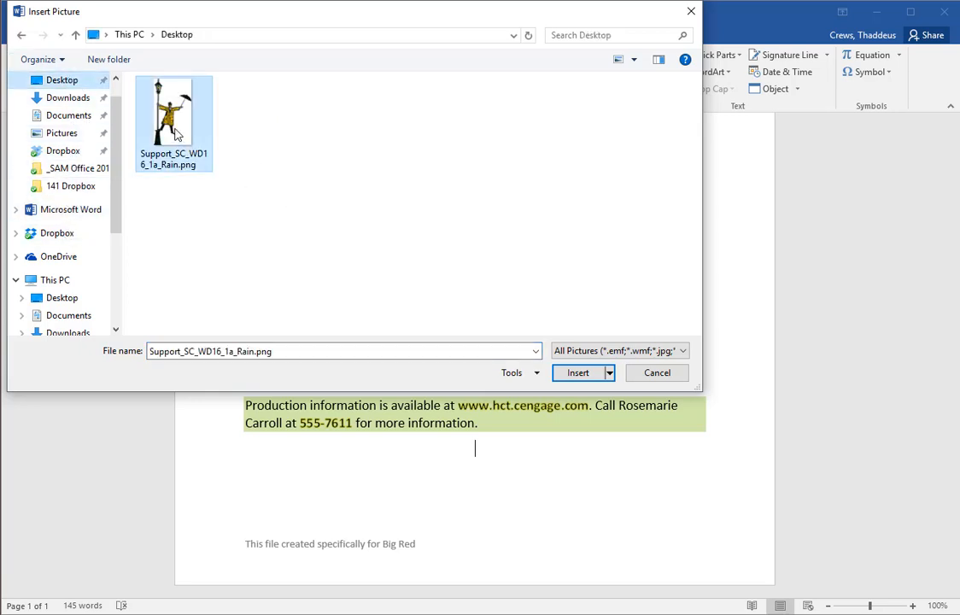
left_click(574, 379)
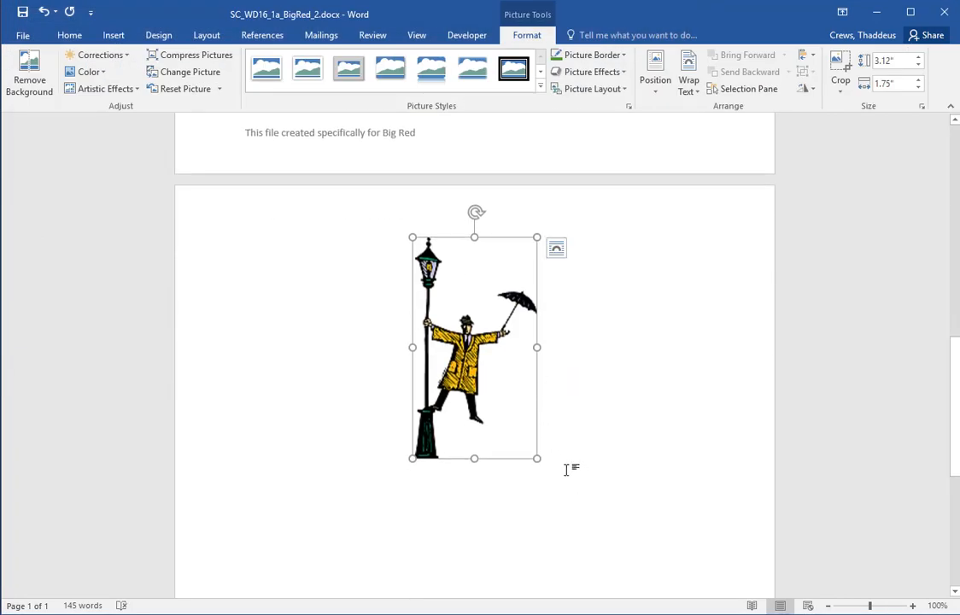
- Check project step 12b in the instructions document and resize the inserted rain picture to 1" tall
key("alt+Tab")
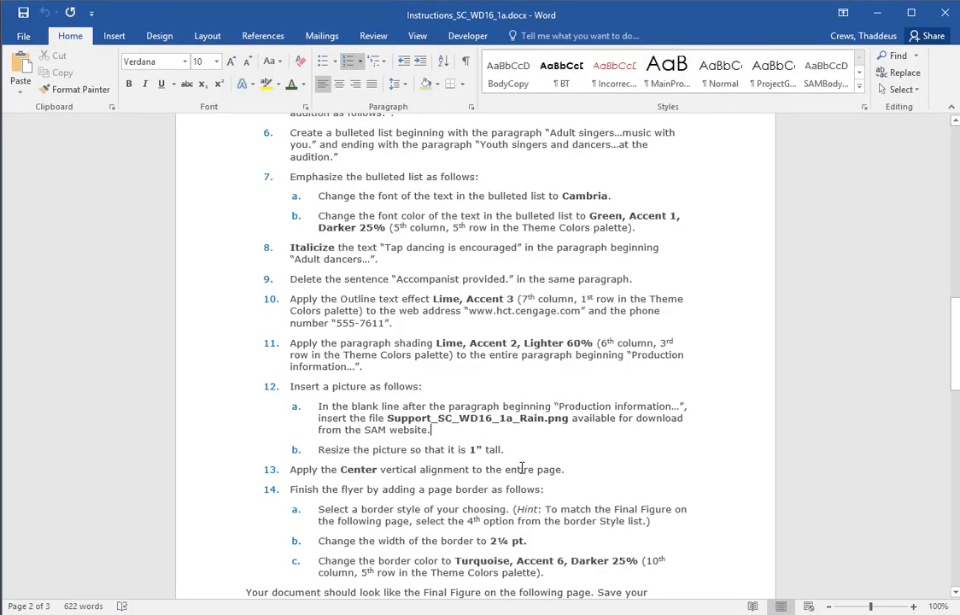
left_click(219, 453)
key("alt+Tab")
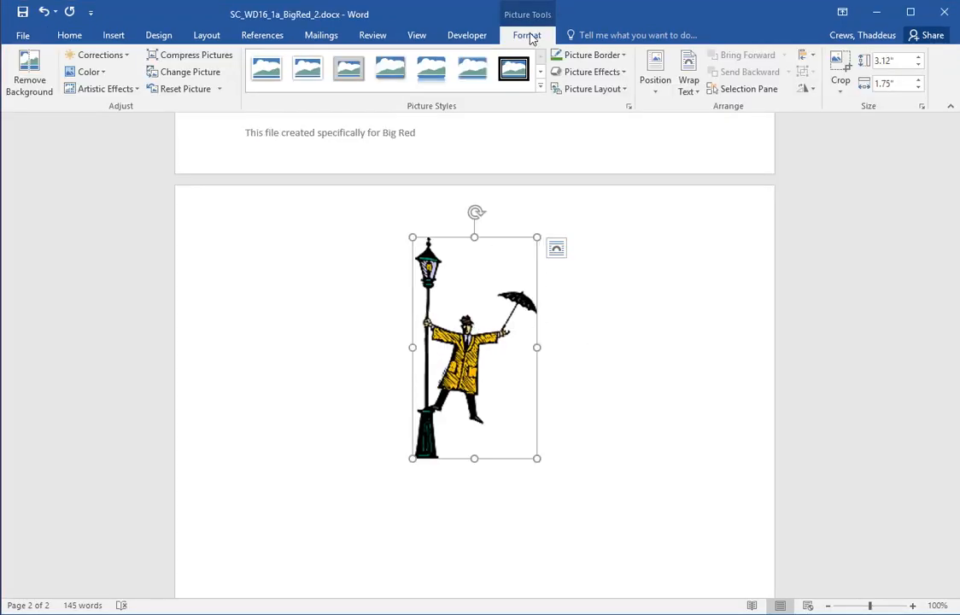
left_click(918, 66)
left_click_drag(917, 66, 918, 67)
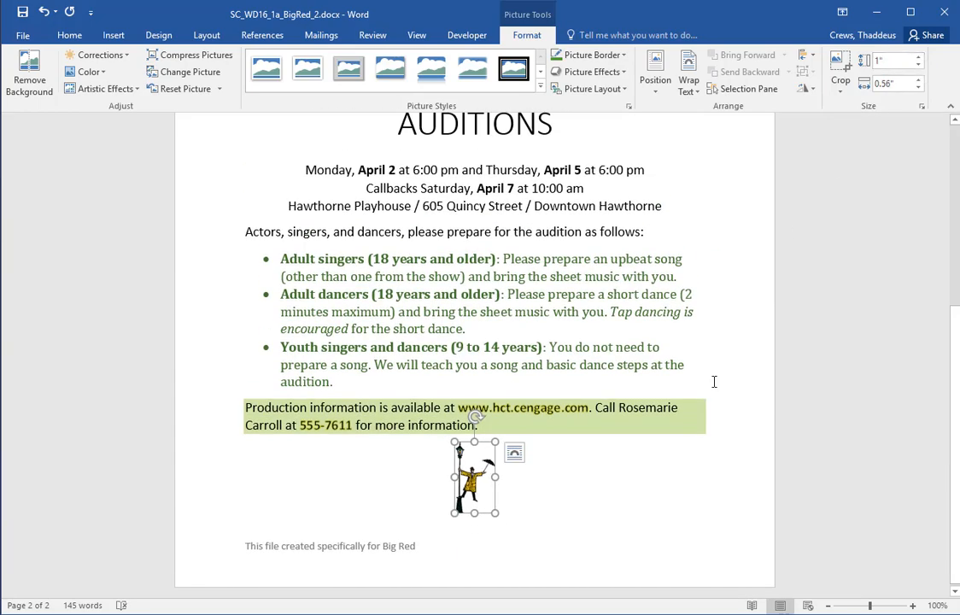
left_click(615, 493)
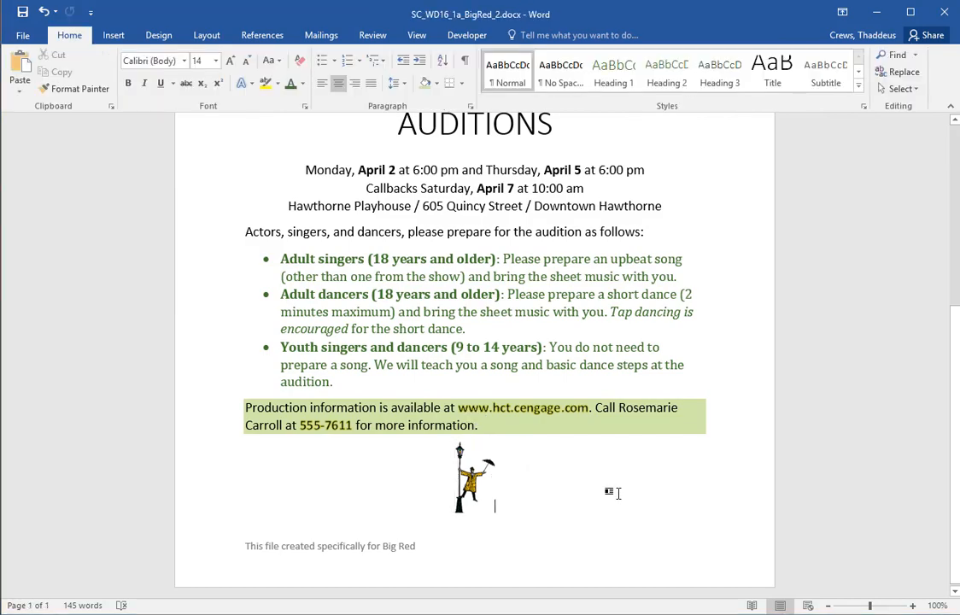
- Check project step 13 in the instructions document and examine how the flyer's content is positioned vertically on the whole page
key("alt+Tab")
left_click(209, 469)
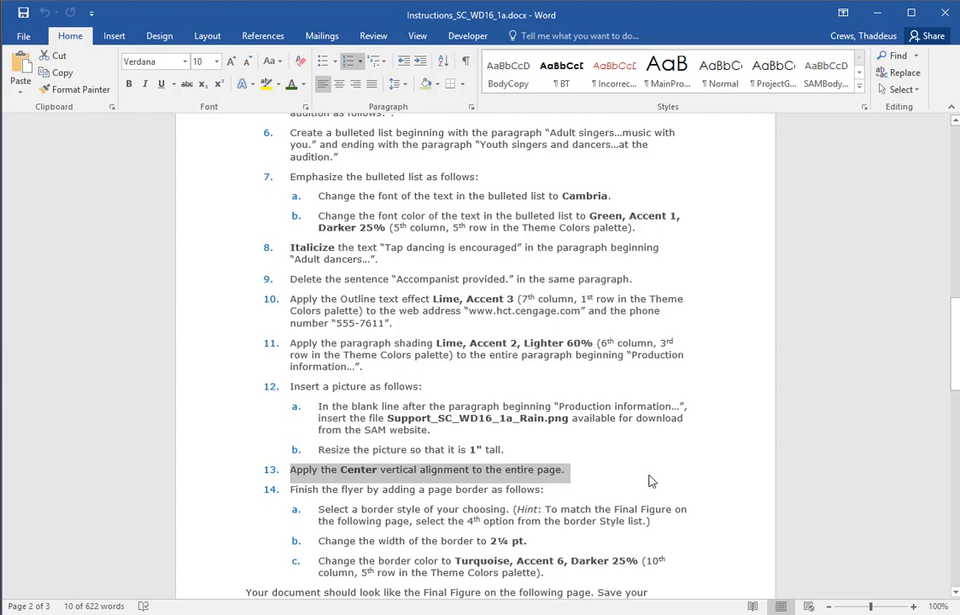
key("alt+Tab")
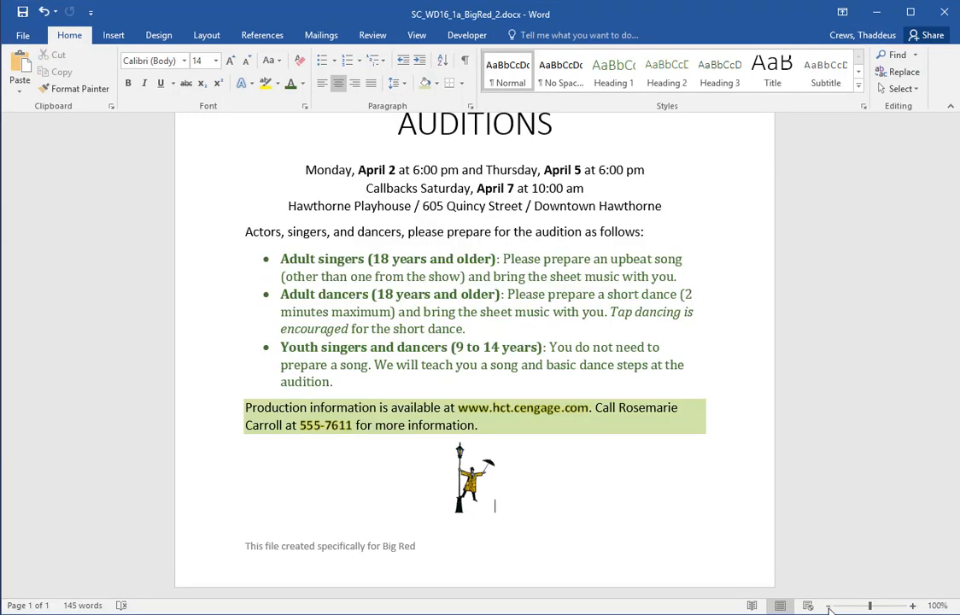
left_click(828, 607)
left_click(828, 607)
left_click(828, 607)
left_click(829, 608)
left_click(828, 607)
left_click(829, 607)
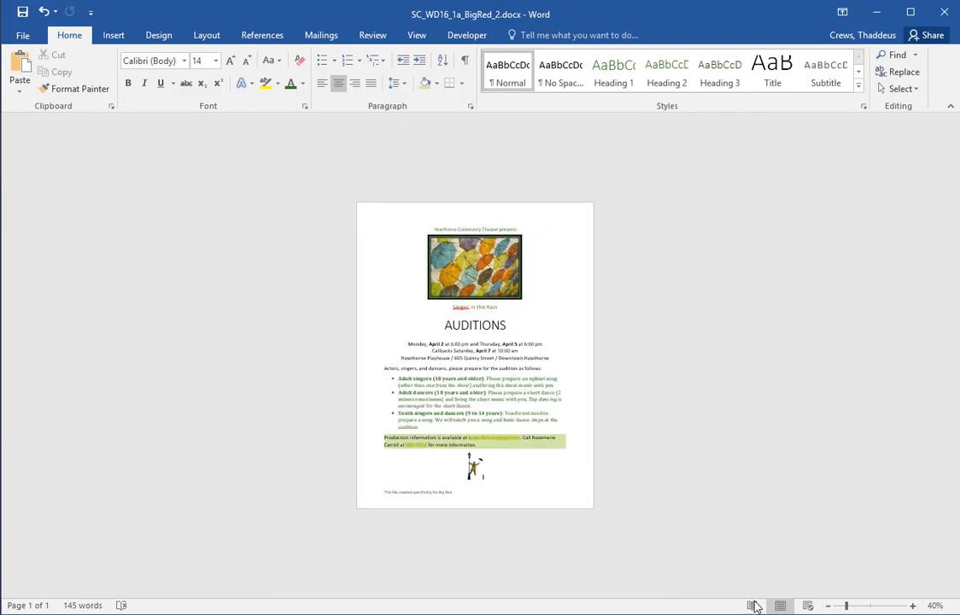
left_click(913, 607)
left_click(913, 607)
left_click(913, 607)
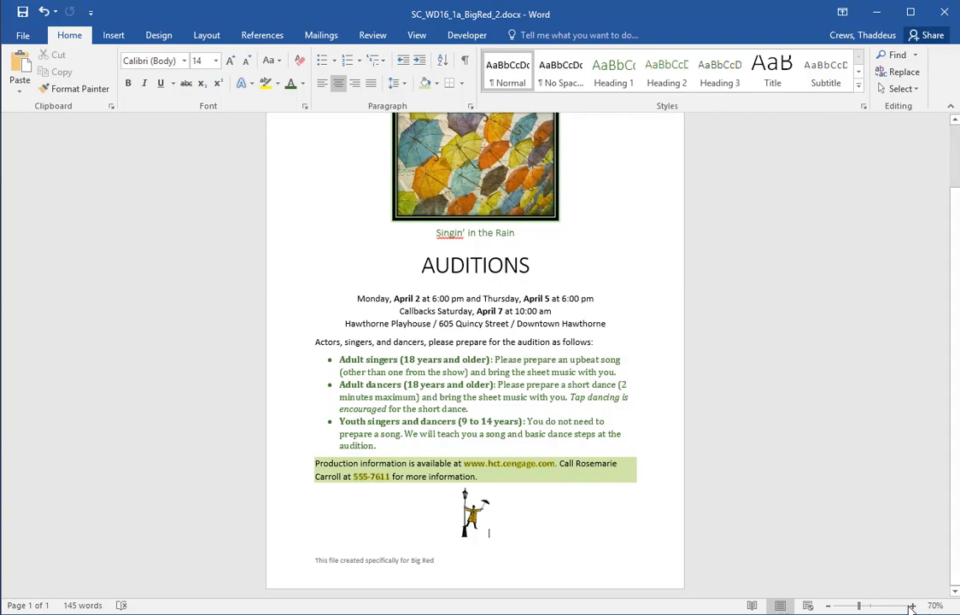
left_click(913, 605)
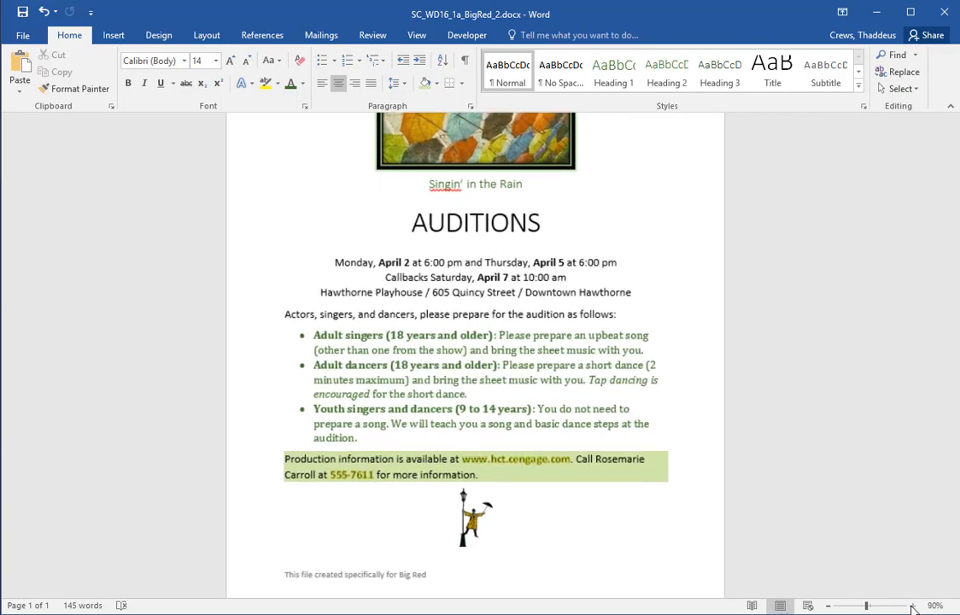
left_click(912, 605)
left_click(913, 605)
- Recheck project step 13 in the instructions document and set the flyer's vertical page alignment to Center for the whole document
key("alt+Tab")
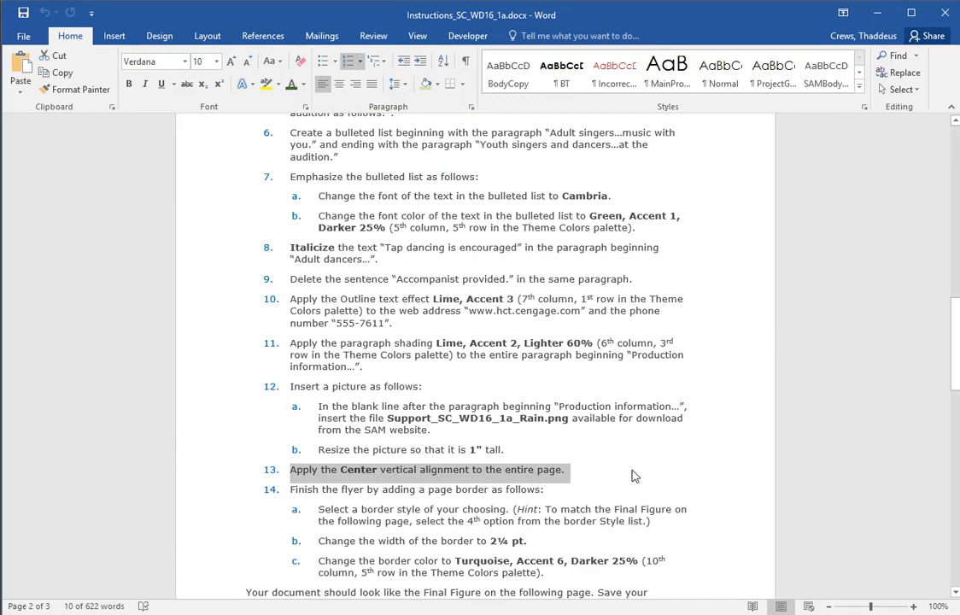
key("alt+Tab")
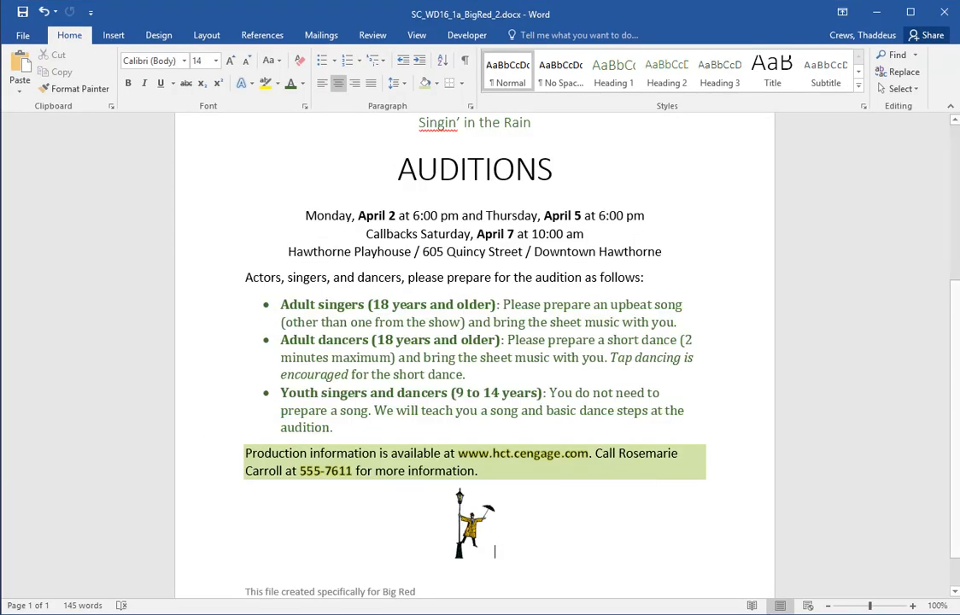
left_click(71, 37)
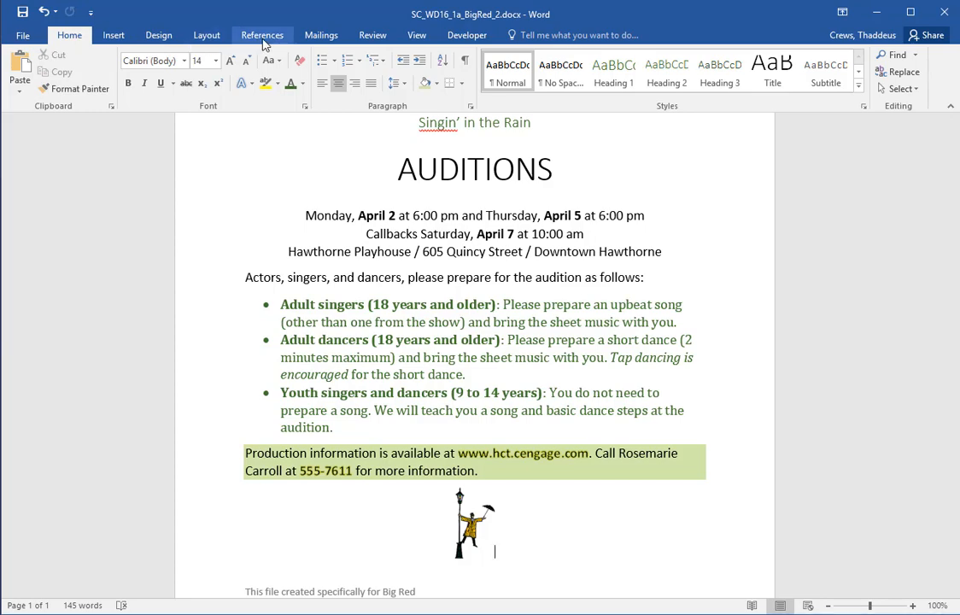
left_click(209, 39)
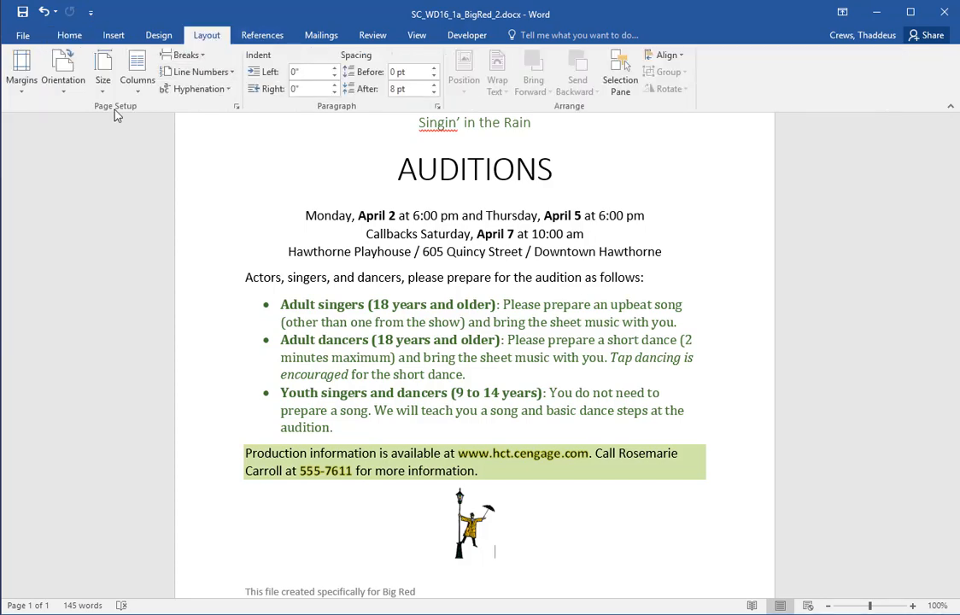
left_click(236, 106)
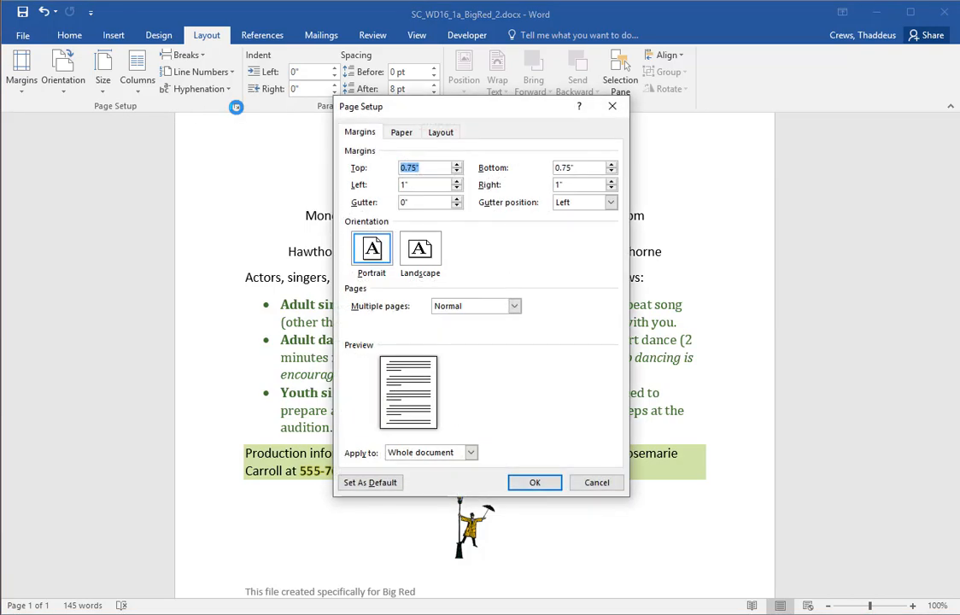
left_click(400, 133)
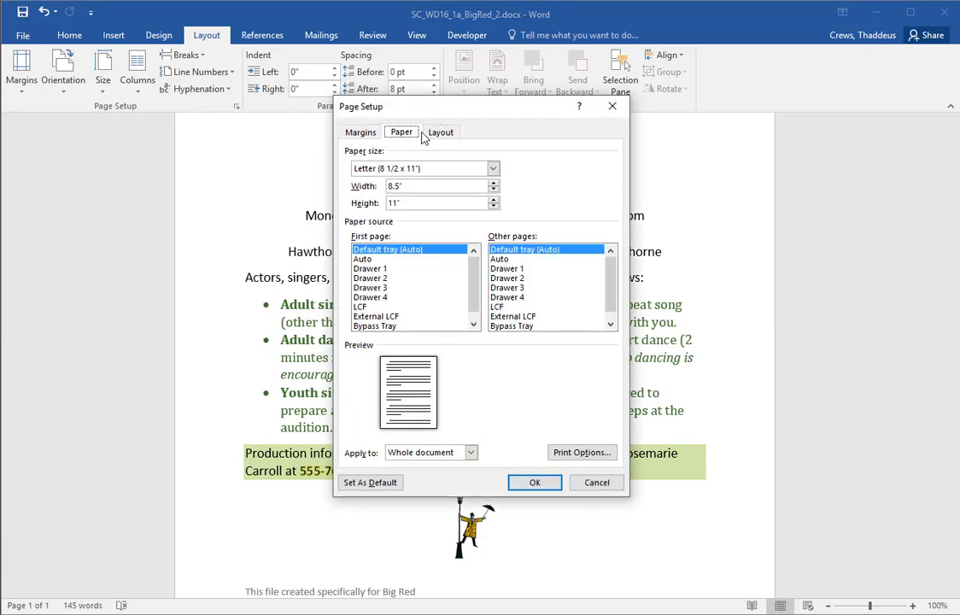
left_click(440, 135)
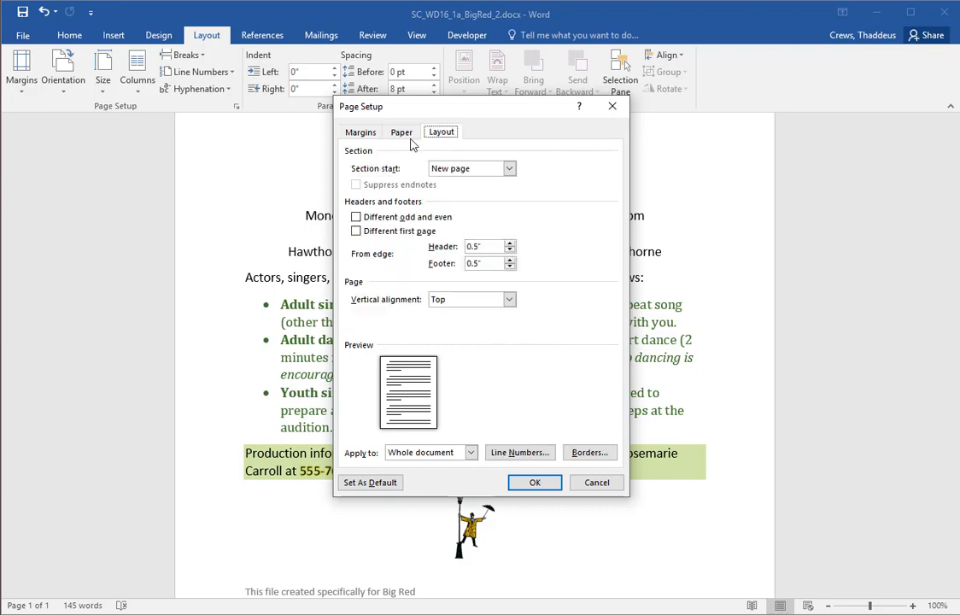
left_click(509, 299)
left_click(474, 323)
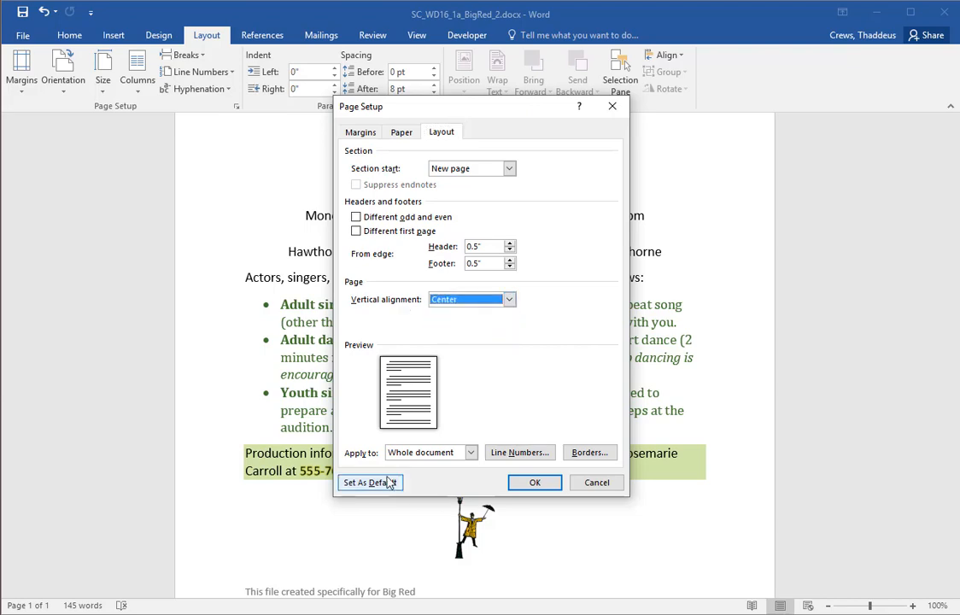
left_click(533, 483)
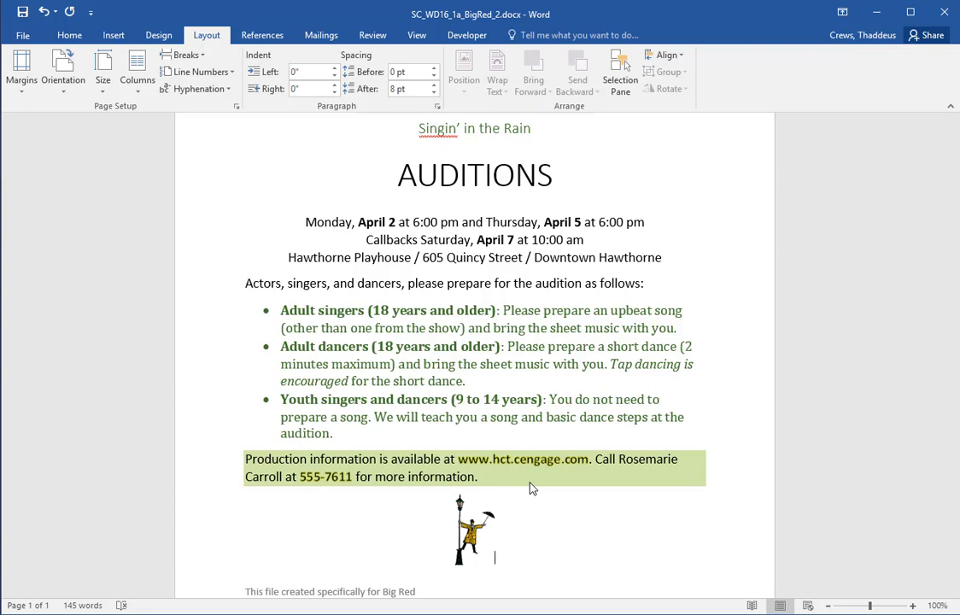
- Review the page border requirements of project step 14 in the instructions document and return to the flyer
key("alt+Tab")
key("alt+Tab")
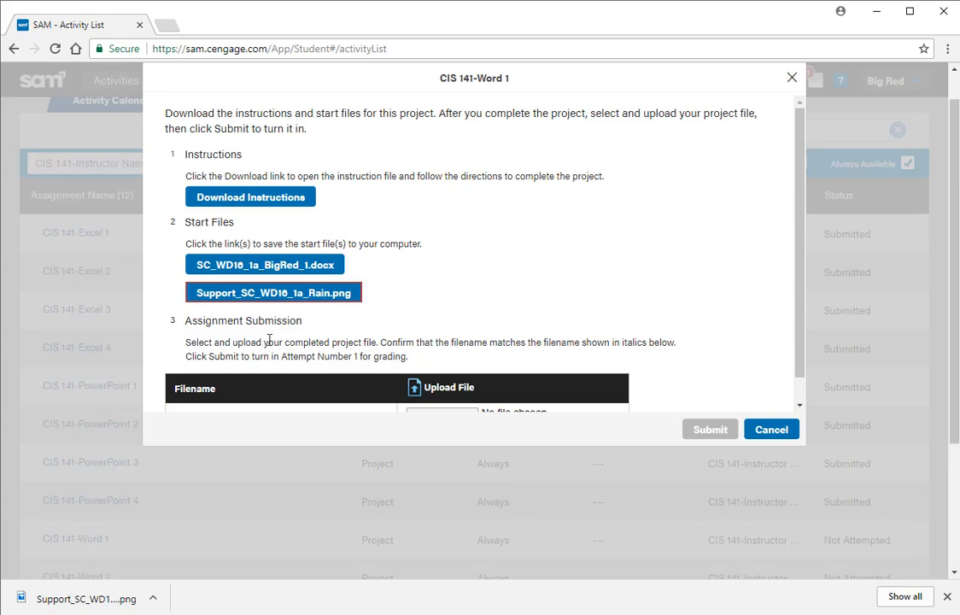
key("alt+Tab")
key("alt+Tab")
key("alt+Tab")
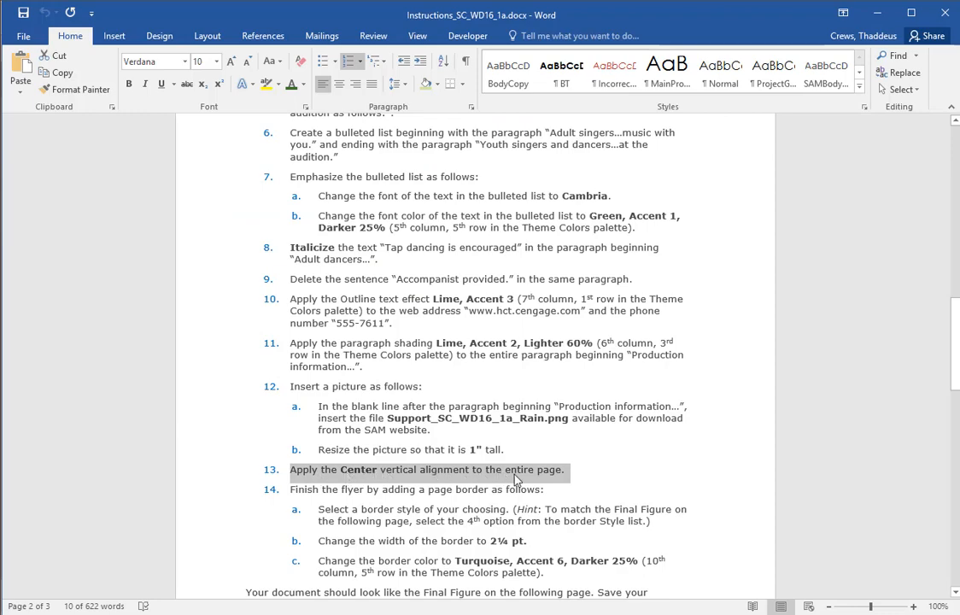
left_click(216, 495)
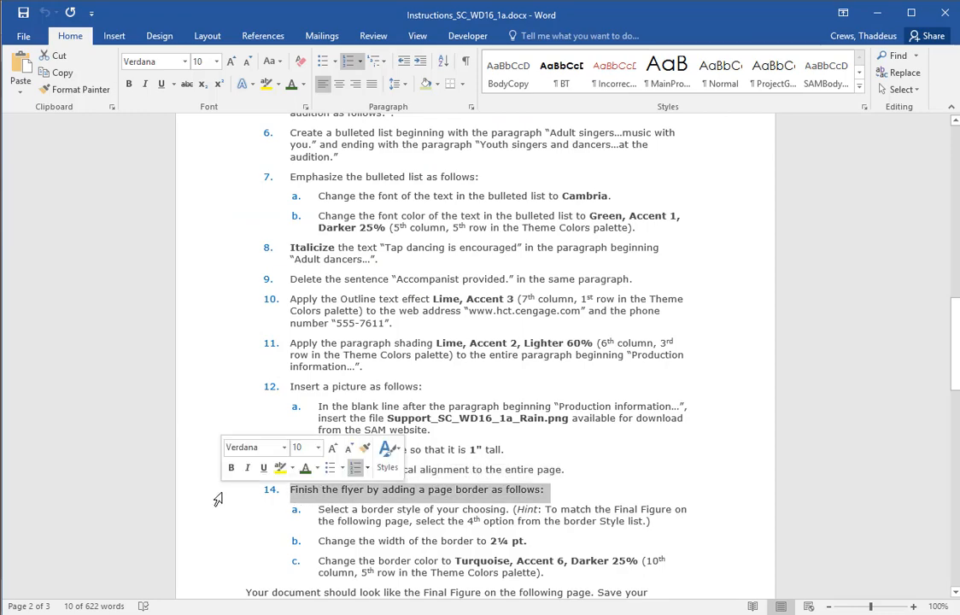
left_click_drag(176, 491, 194, 574)
scroll(745, 446, "down", 3)
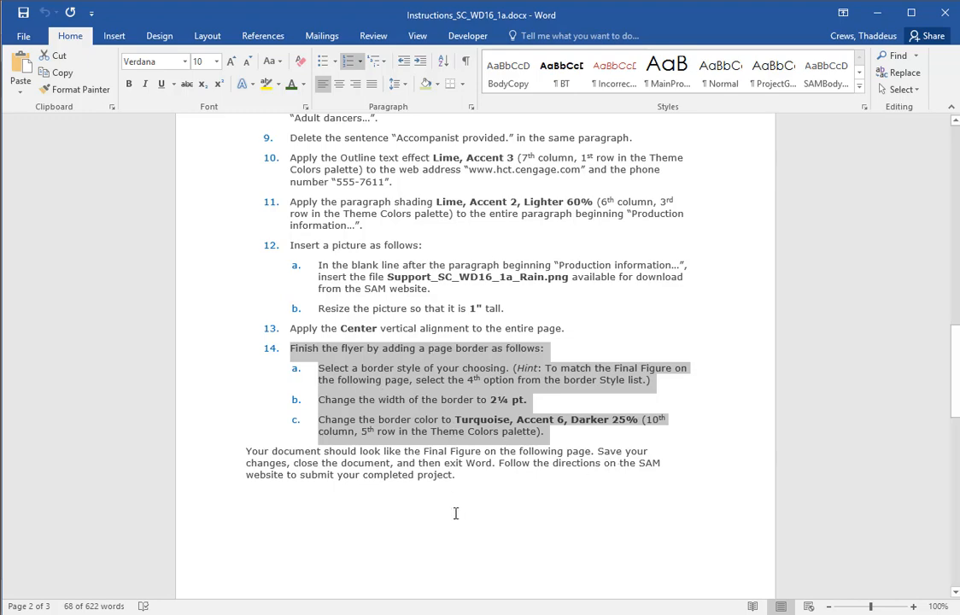
key("alt+Tab")
key("alt+Tab")
key("alt+Tab")
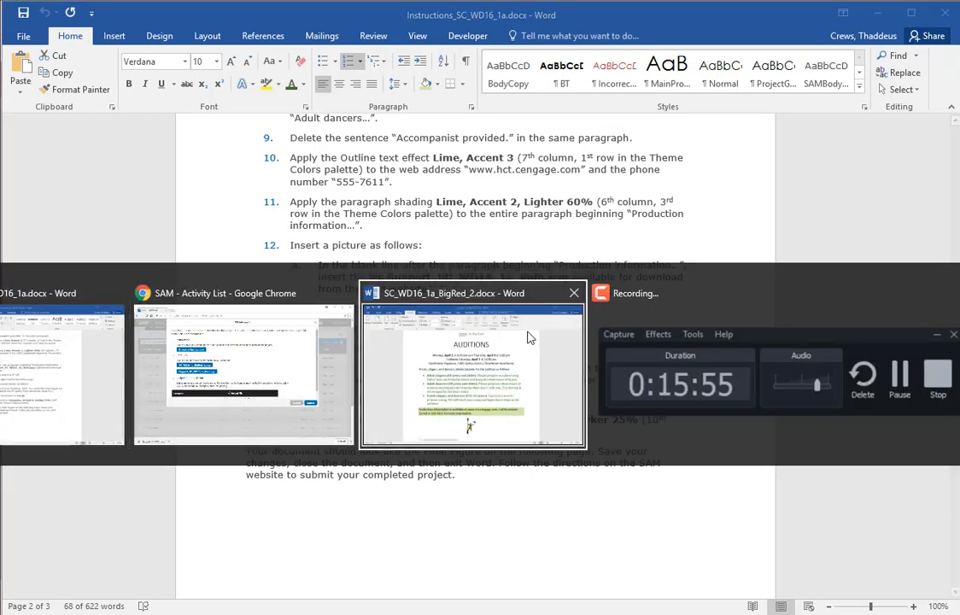
left_click(527, 338)
- Choose the fourth line style (dashed) with a 2¼ pt width for the flyer's page border
scroll(476, 289, "up", 2)
scroll(551, 327, "down", 1)
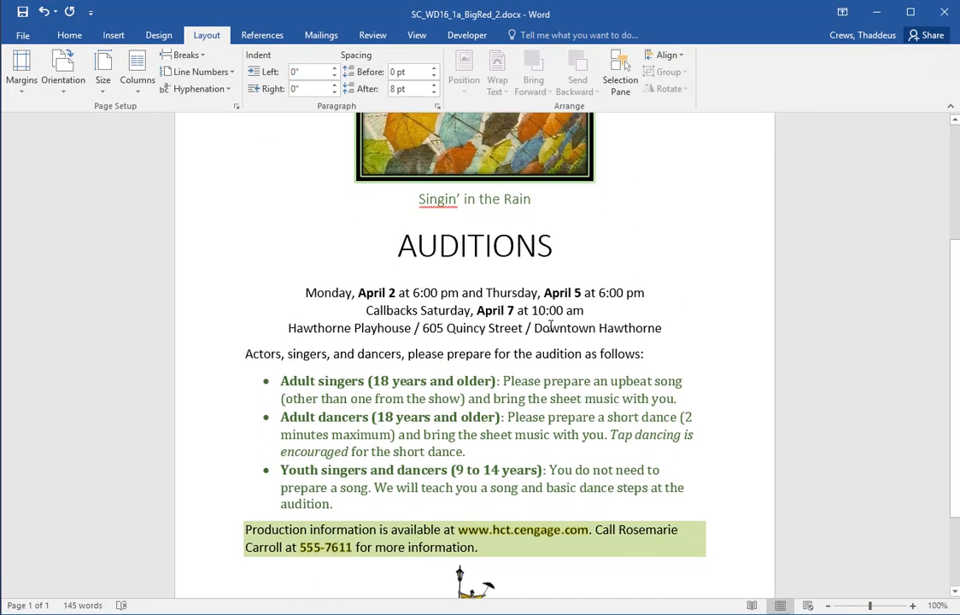
scroll(450, 200, "down", 1)
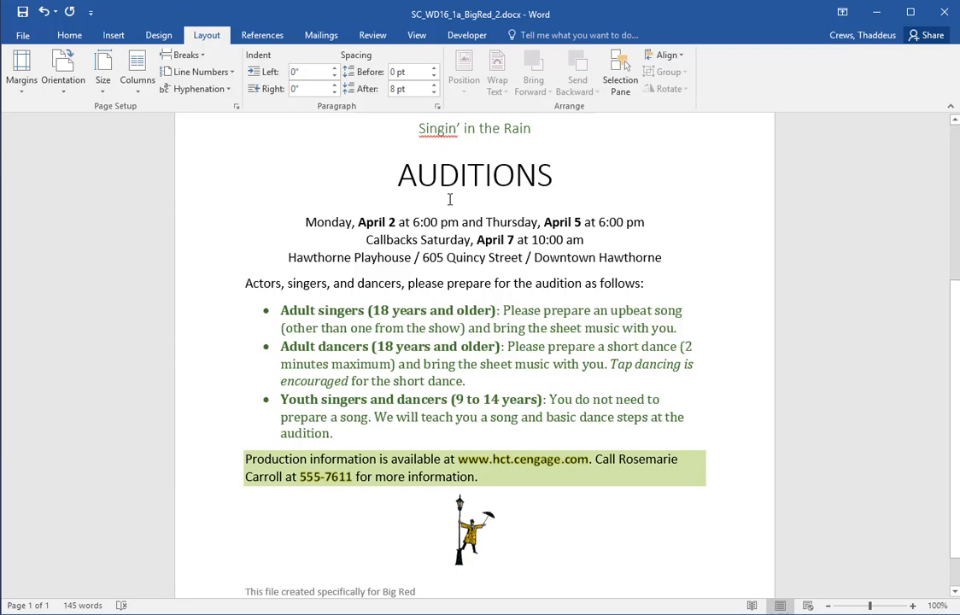
left_click(72, 37)
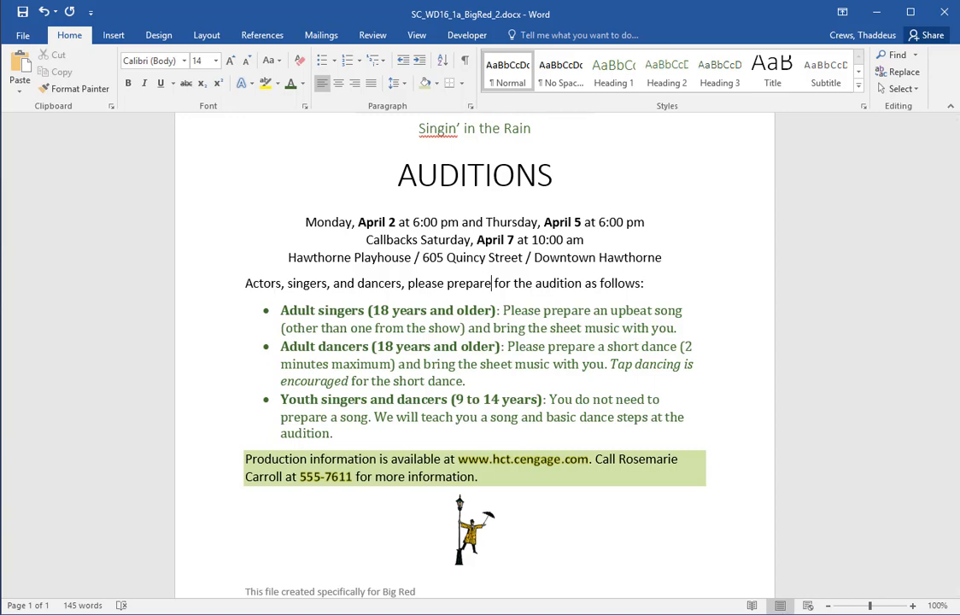
left_click(206, 35)
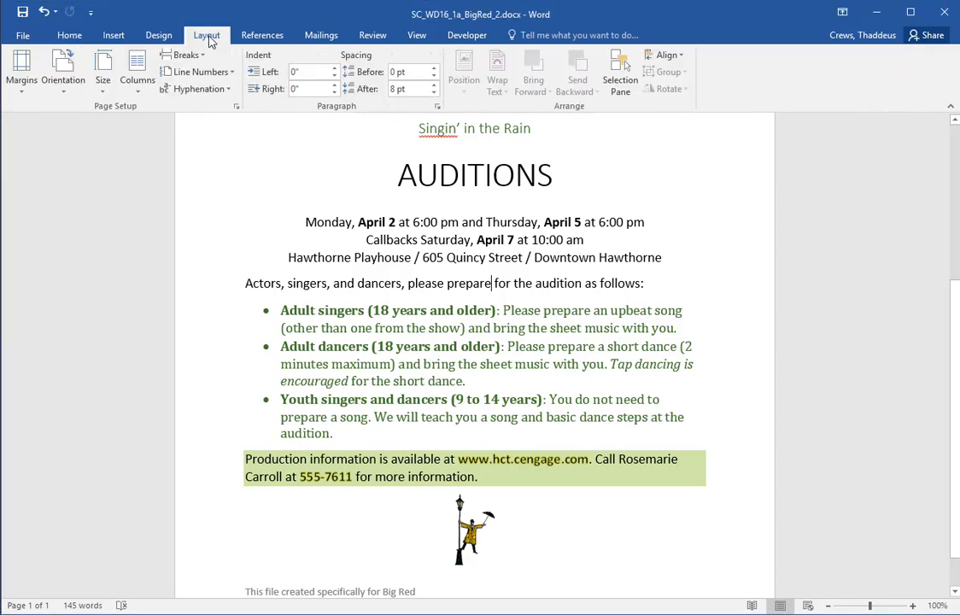
left_click(237, 108)
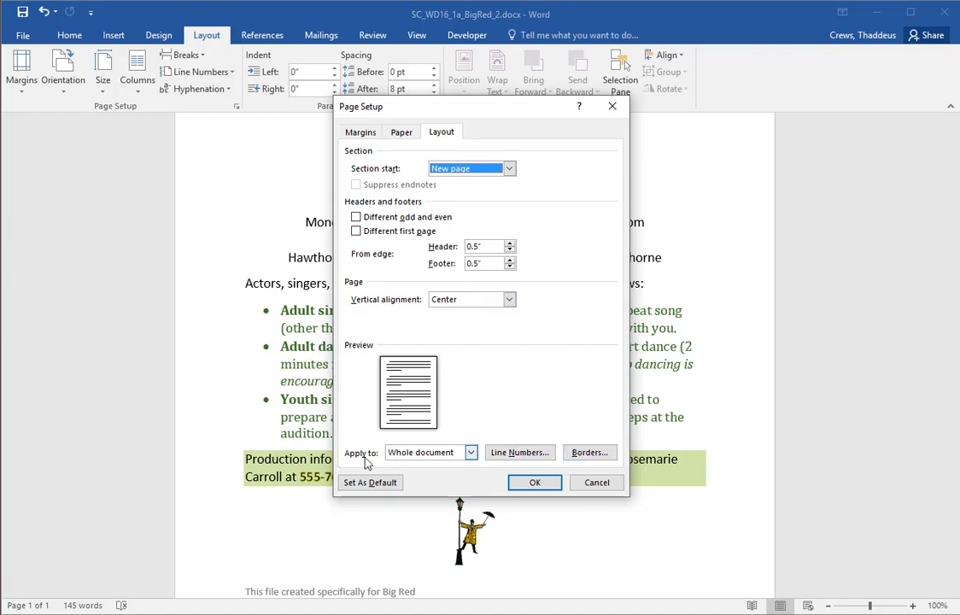
left_click(588, 452)
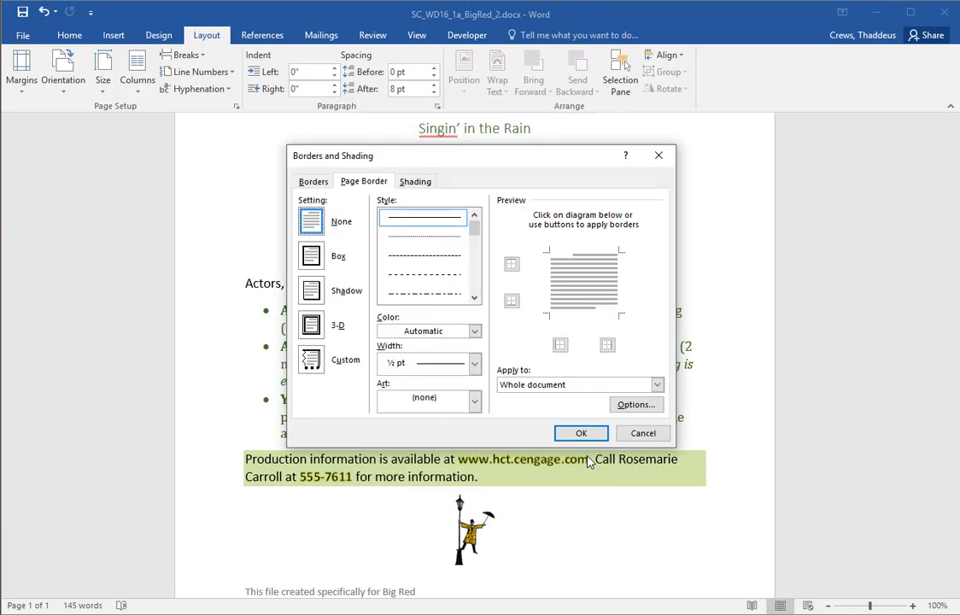
left_click(426, 278)
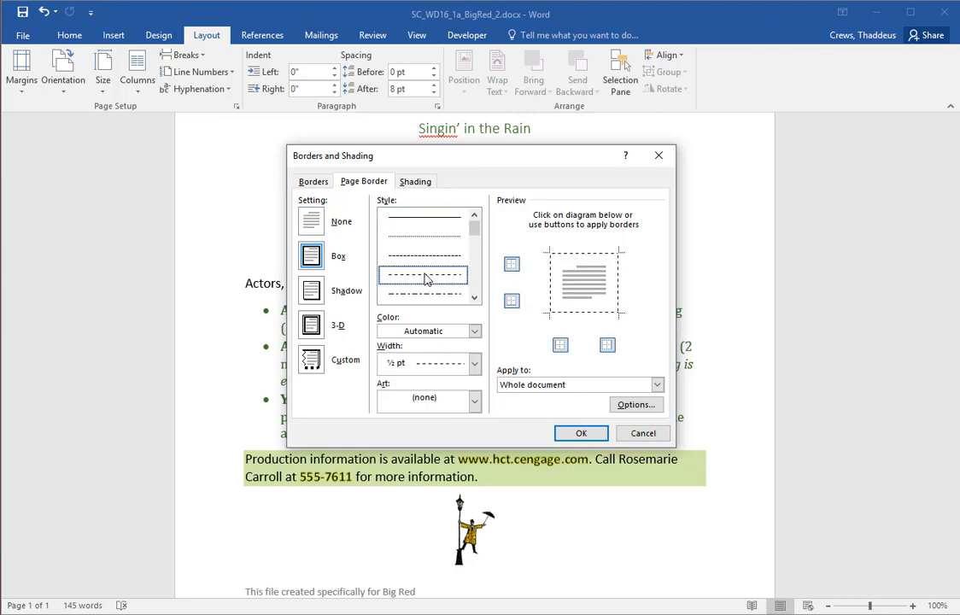
left_click(473, 363)
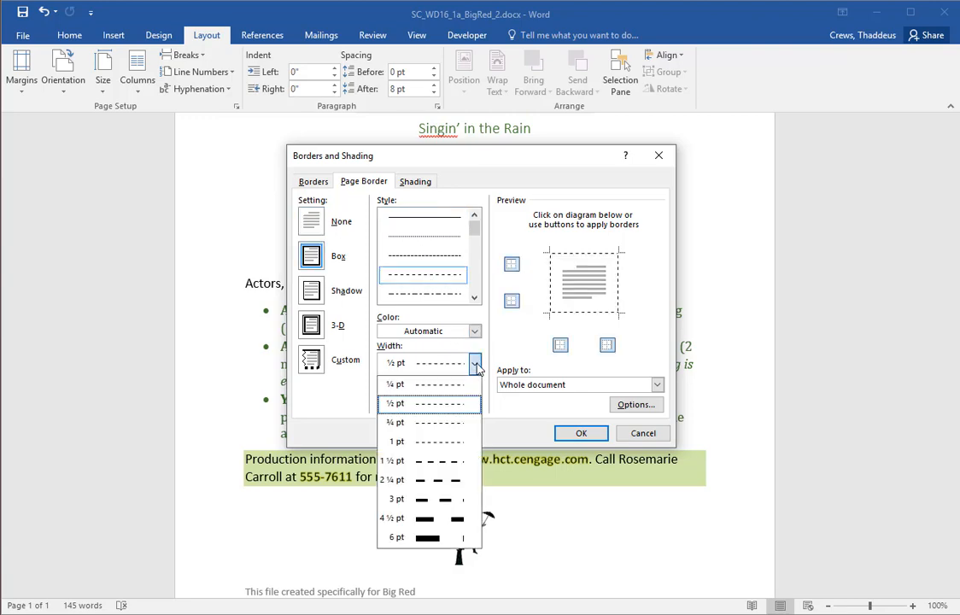
left_click(429, 479)
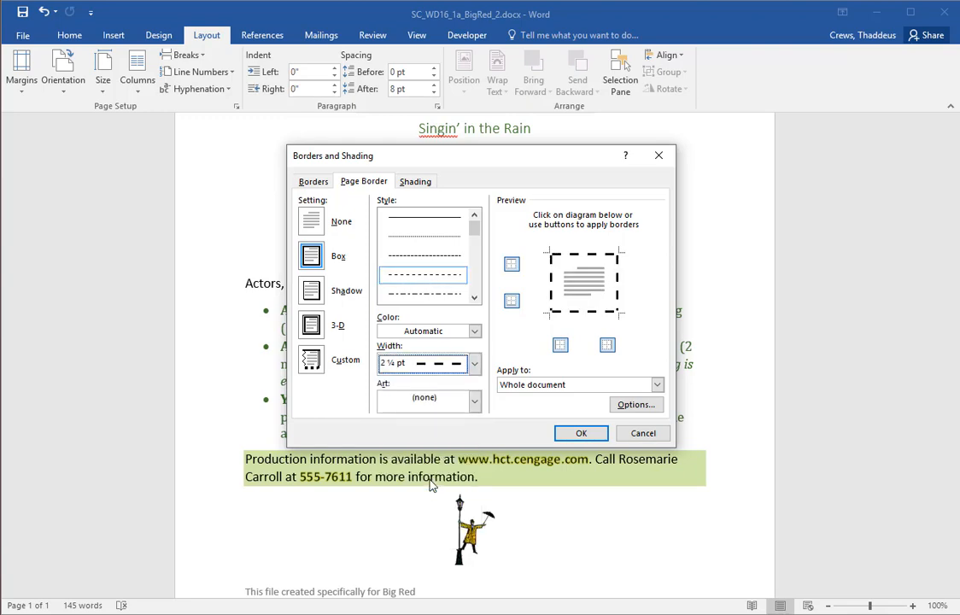
- Try to look up the required border color in the instructions document, and apply the dashed page border to the whole flyer
left_click(475, 331)
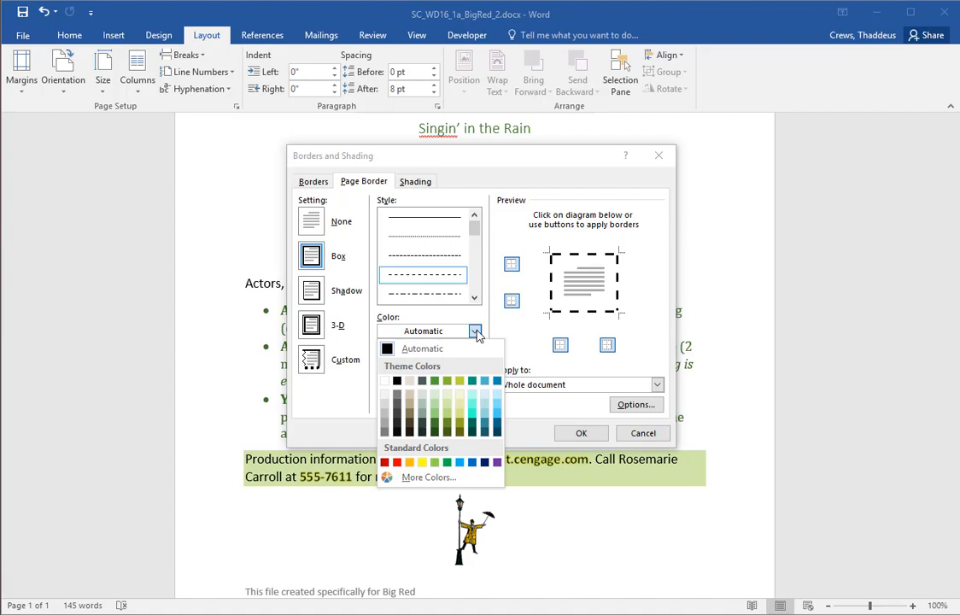
key("alt+Tab")
key("alt+Tab")
key("alt+Tab")
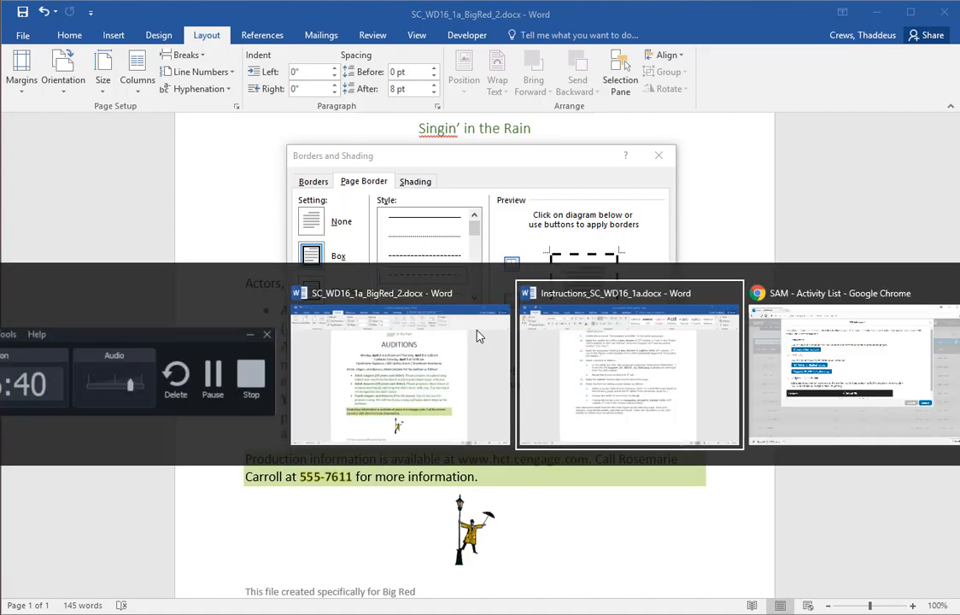
key("alt+Tab")
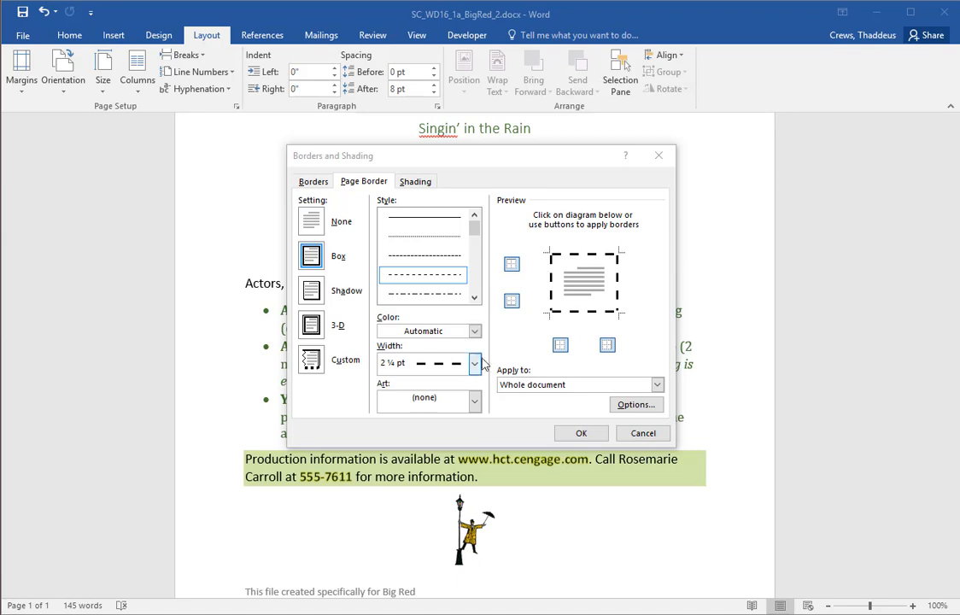
left_click(580, 433)
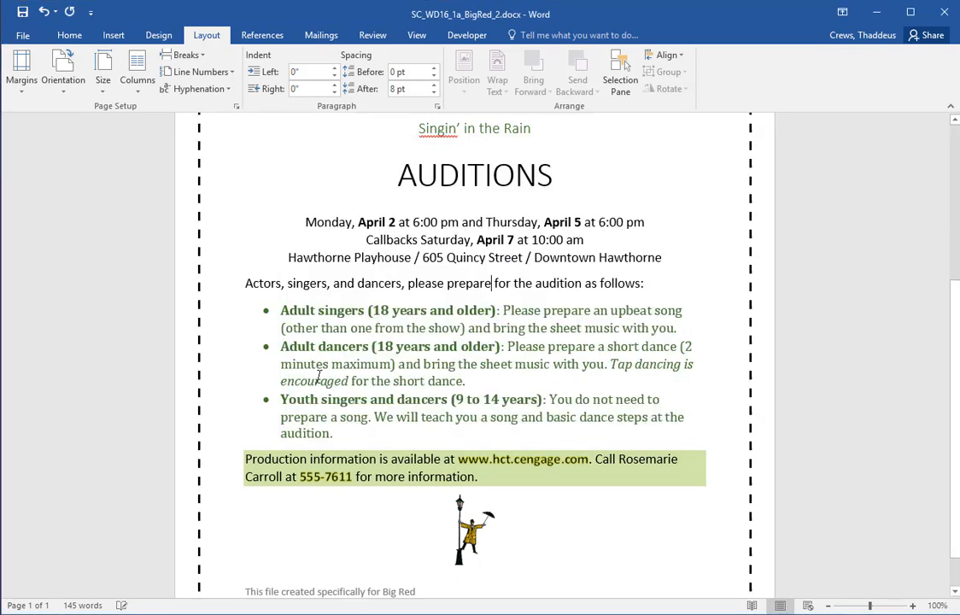
- Check project step 14c in the instructions document and set the page border color to the darkest shade in the tenth theme color column
key("alt+Tab")
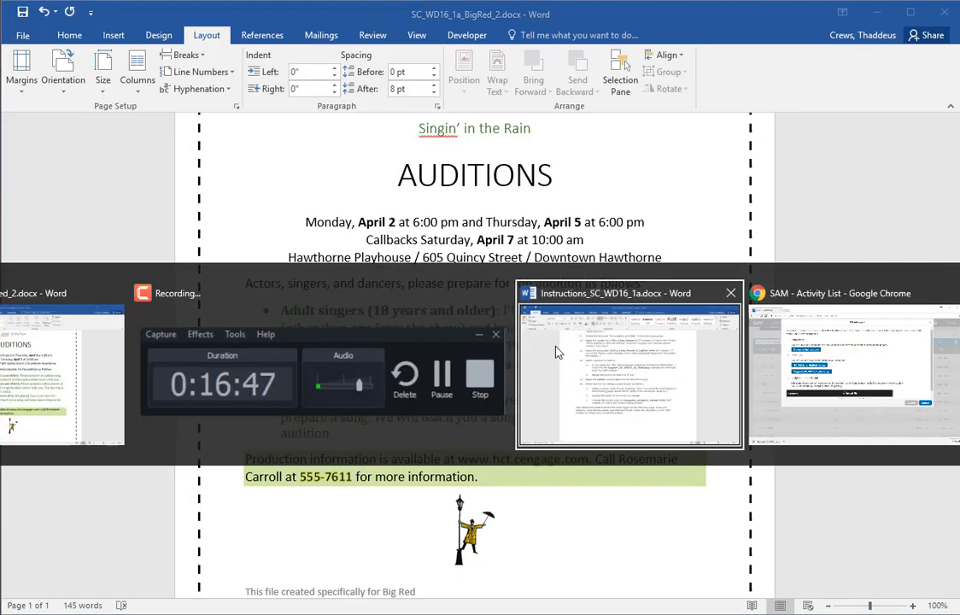
left_click(555, 351)
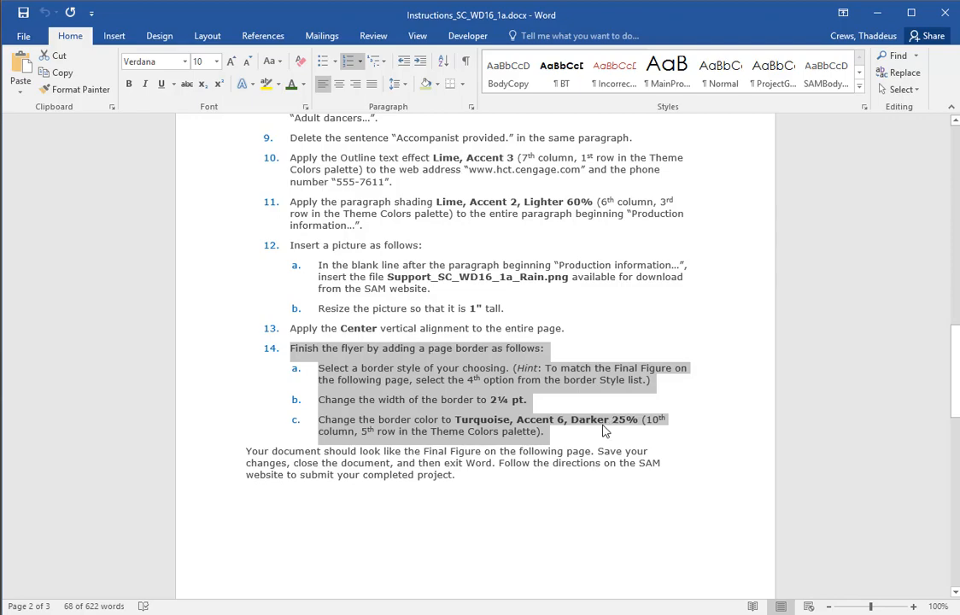
key("alt+Tab")
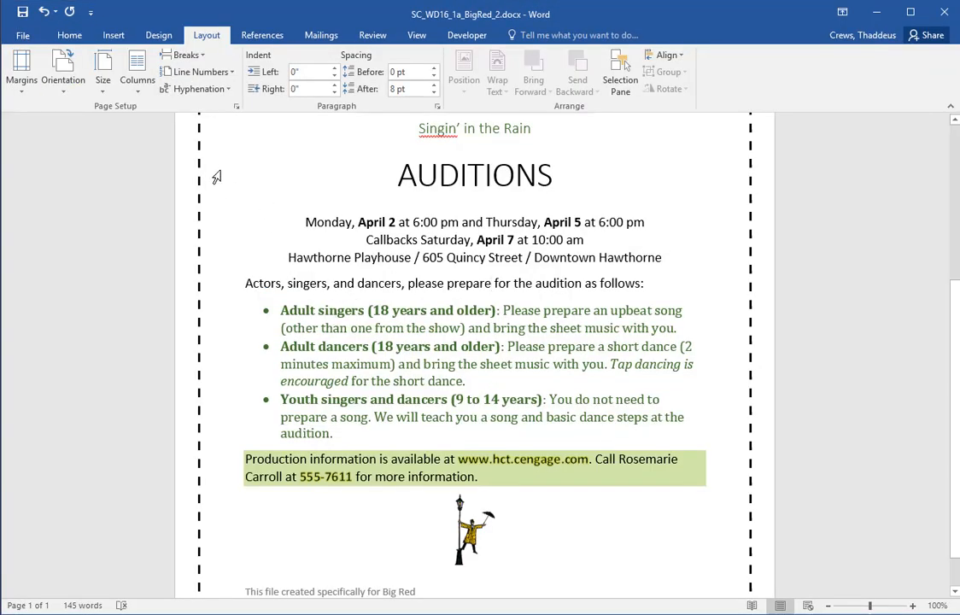
left_click(235, 106)
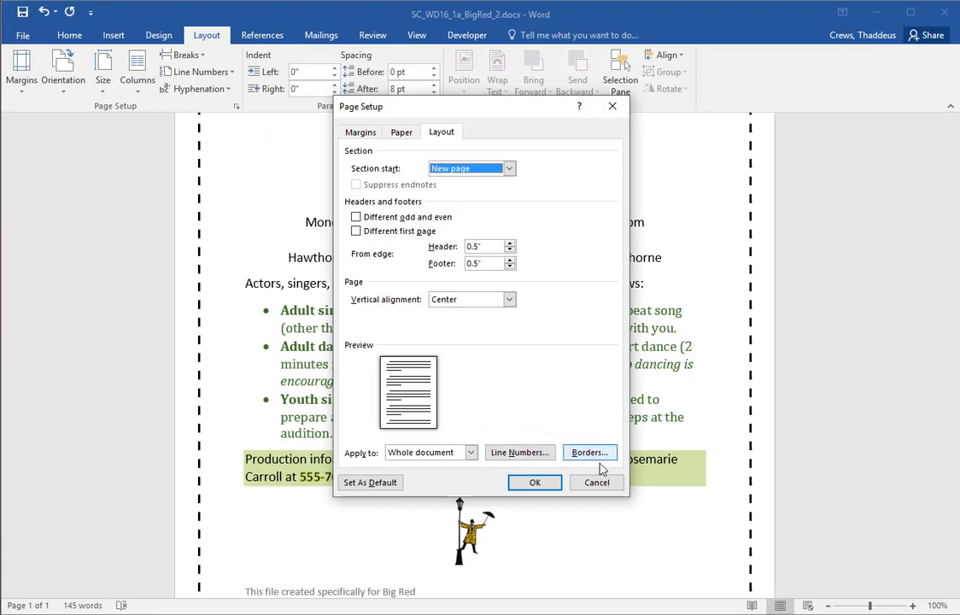
left_click(598, 460)
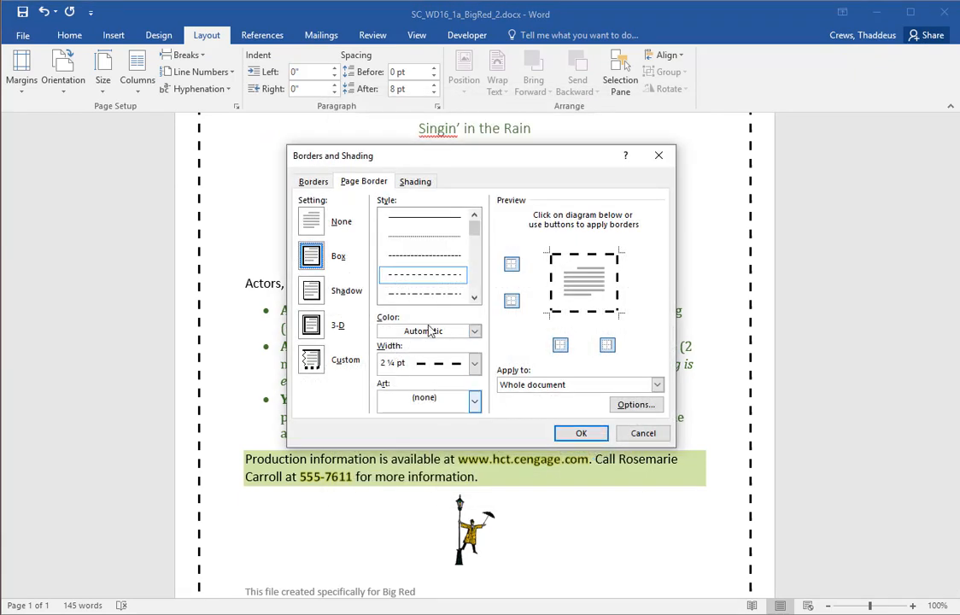
left_click(475, 332)
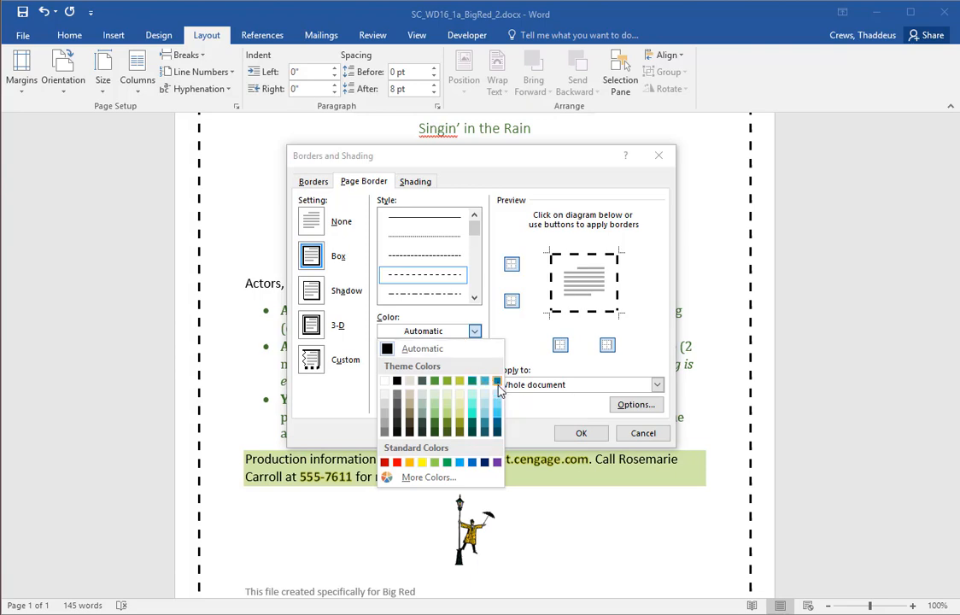
left_click(498, 431)
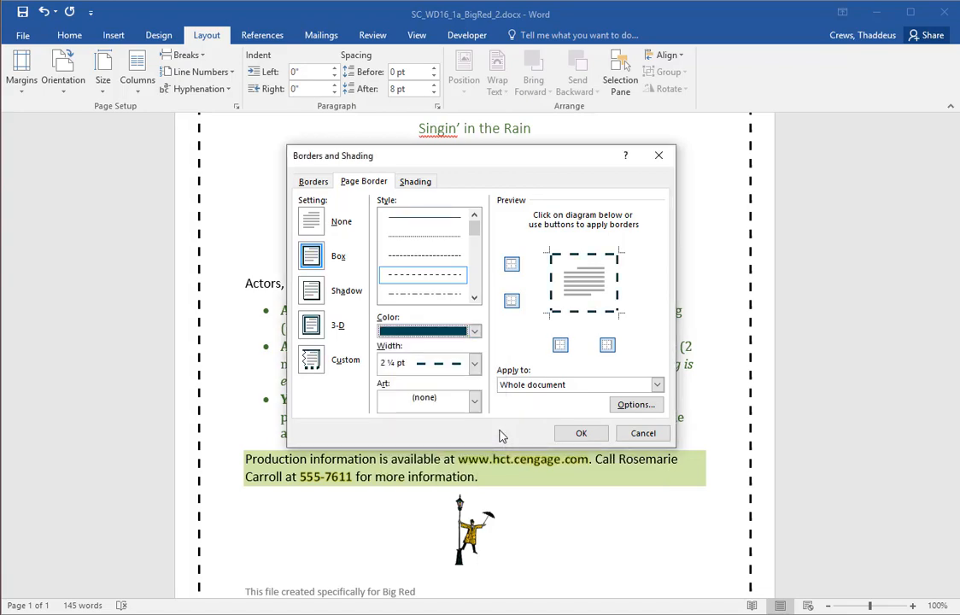
left_click(581, 433)
- Recheck project step 14c in the instructions document and set the flyer's page border color to Turquoise, Accent 6, Darker 25%
key("alt+Tab")
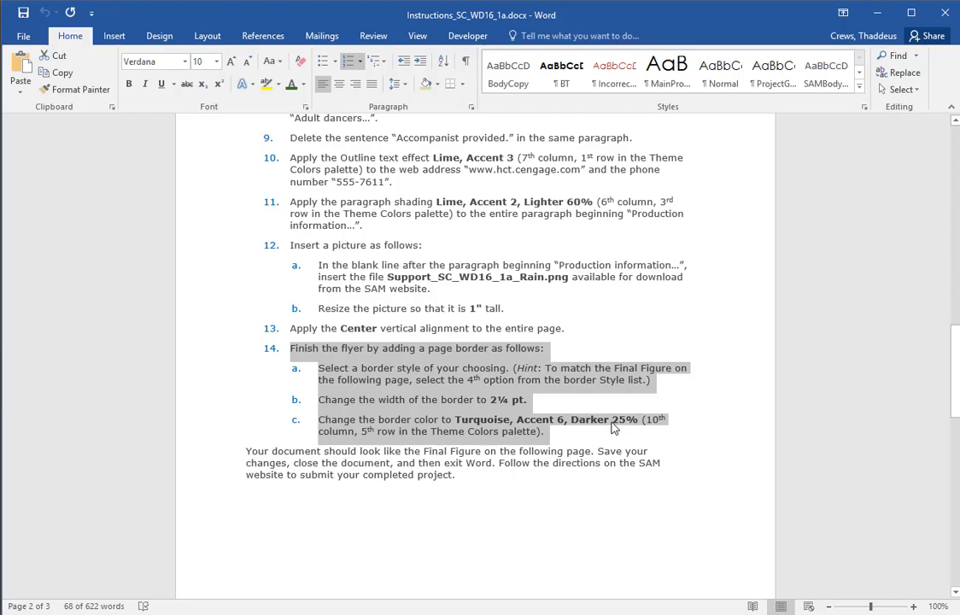
key("alt+Tab")
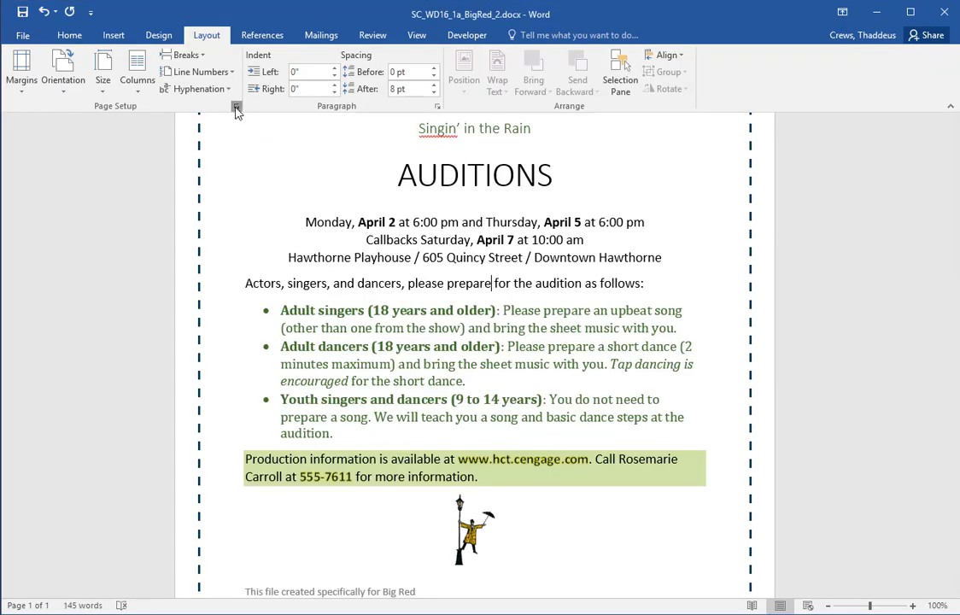
left_click(236, 109)
left_click(591, 452)
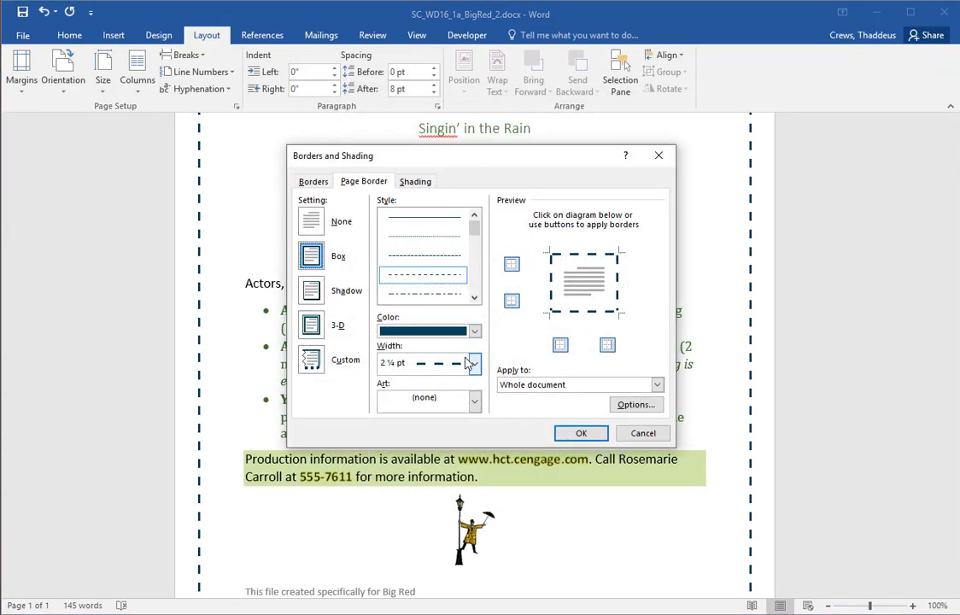
left_click(474, 331)
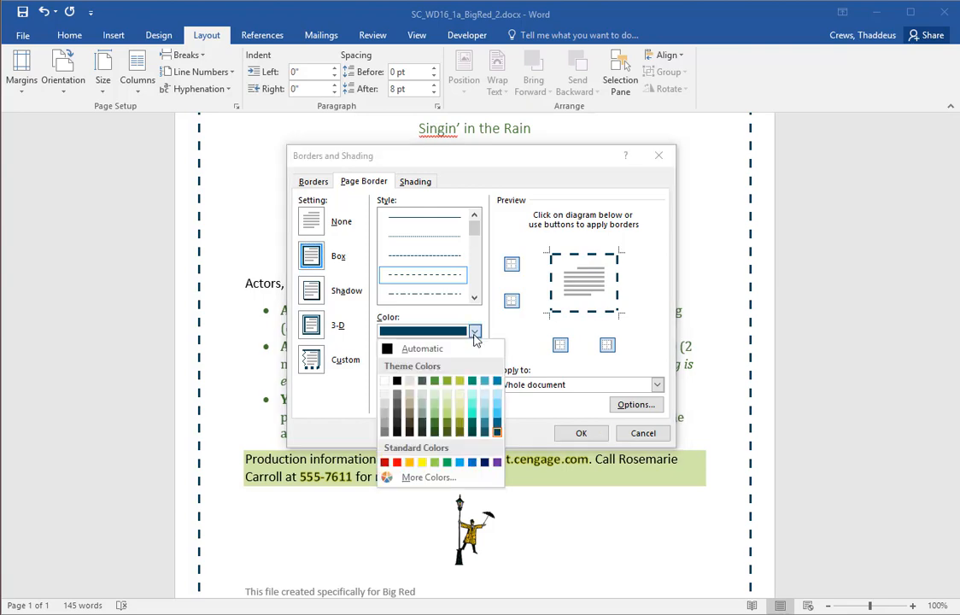
left_click(500, 427)
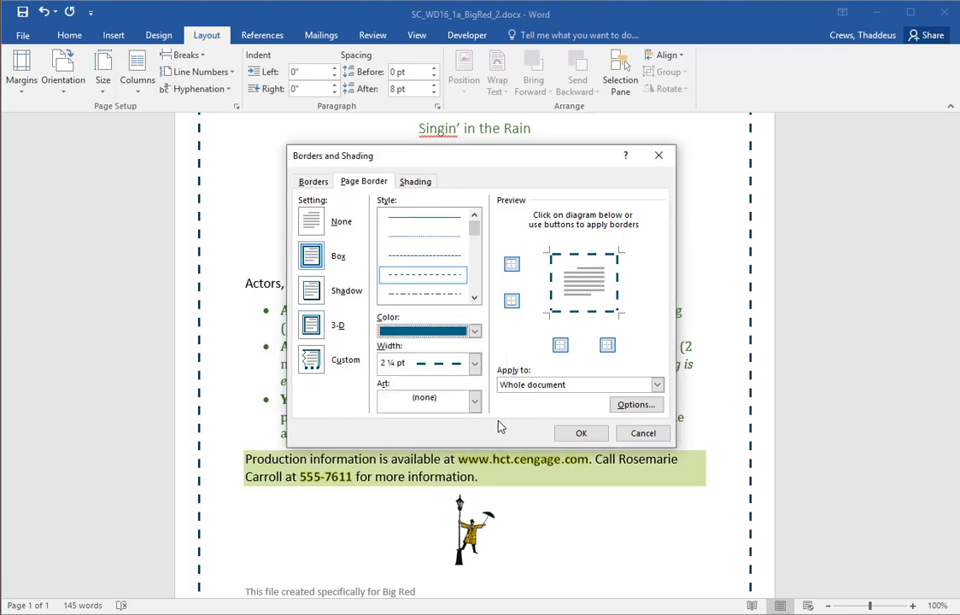
left_click(474, 332)
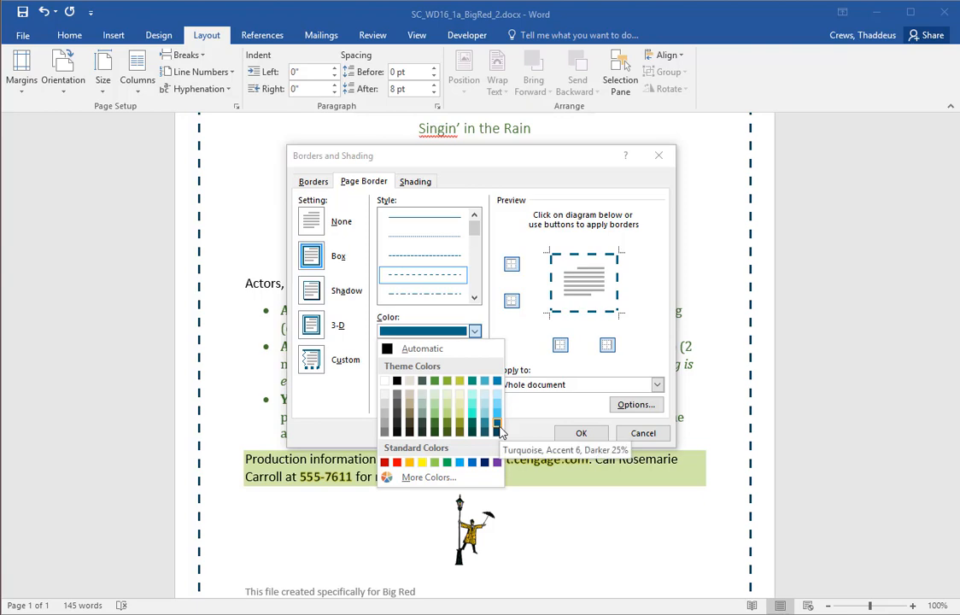
left_click(579, 434)
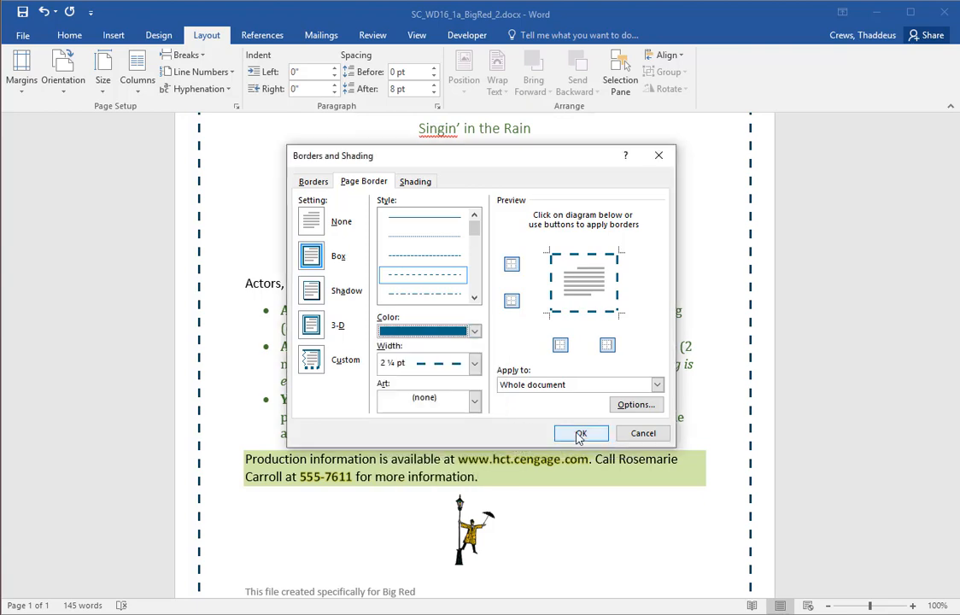
left_click(579, 434)
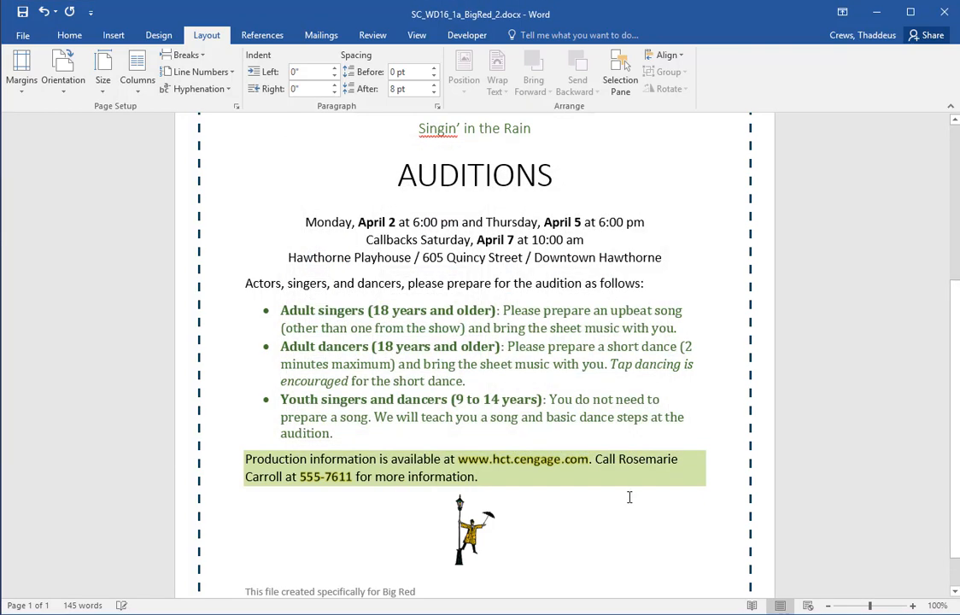
- Zoom the flyer out to 70% and compare its page border with project step 14 in the instructions document
left_click(827, 605)
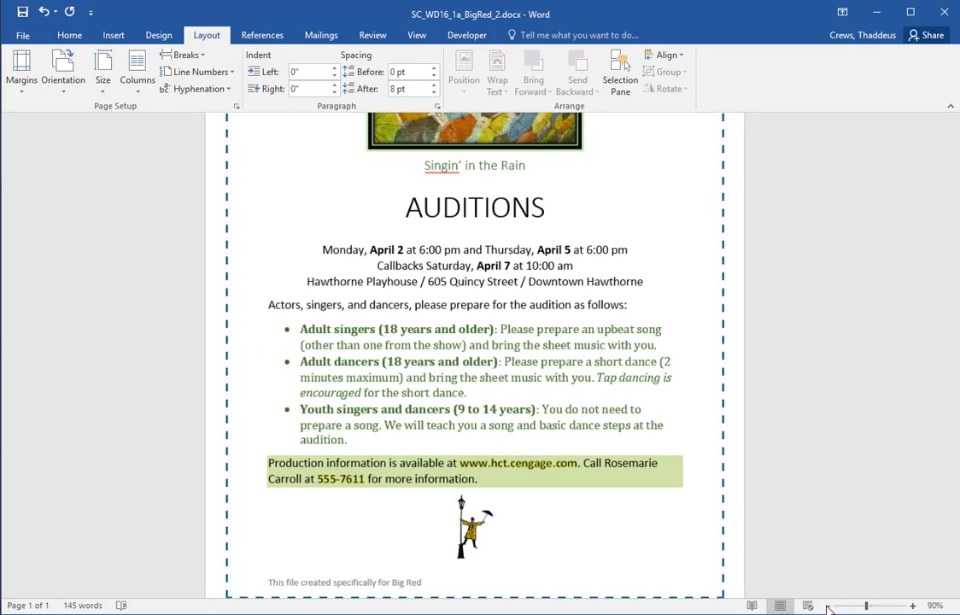
left_click(828, 606)
left_click(828, 605)
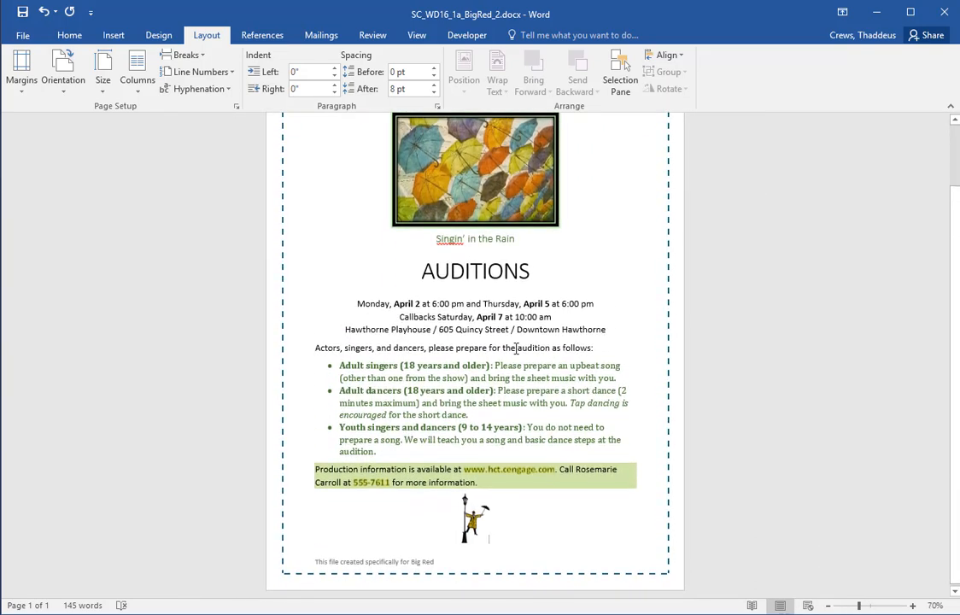
key("alt+Tab")
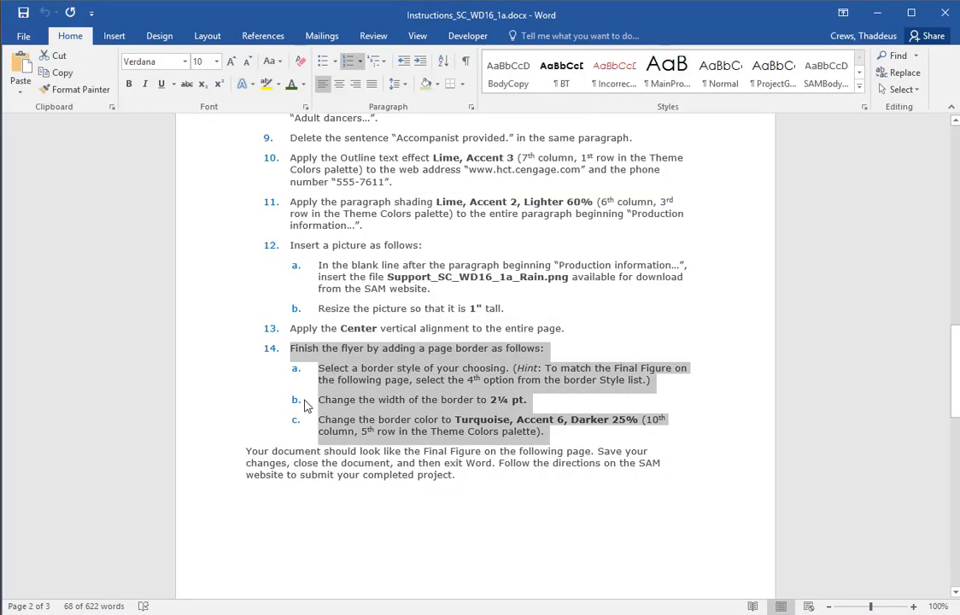
left_click(271, 421)
key("alt+Tab")
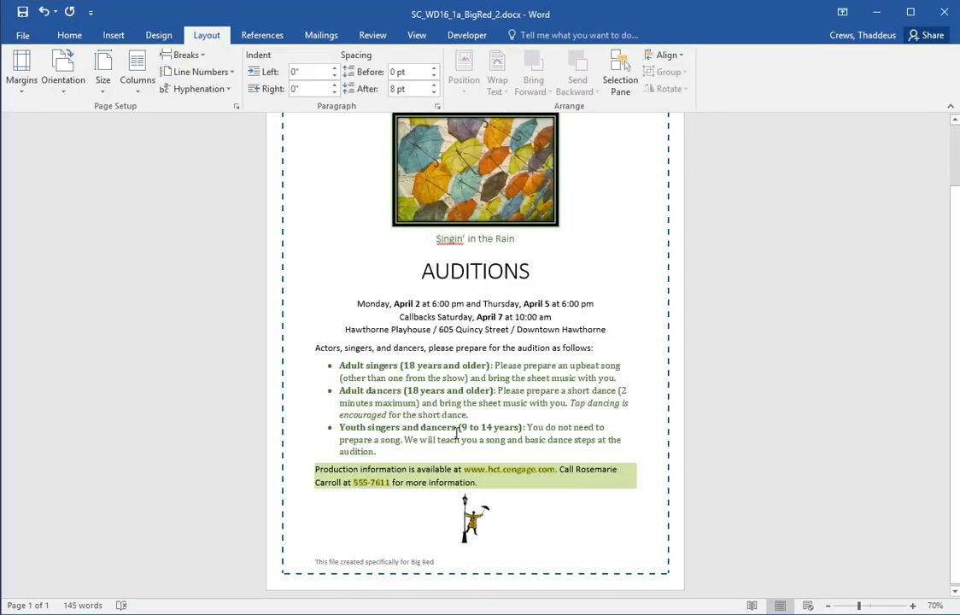
- Review the closing save-and-submit paragraph and the Final Figure in the instructions document
key("alt+Tab")
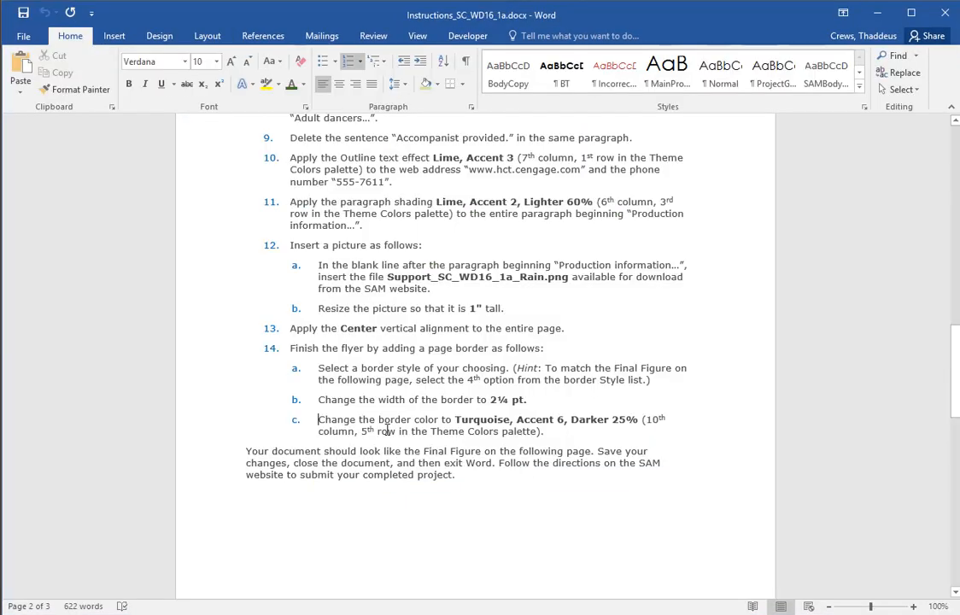
left_click(198, 348)
left_click_drag(199, 455, 274, 491)
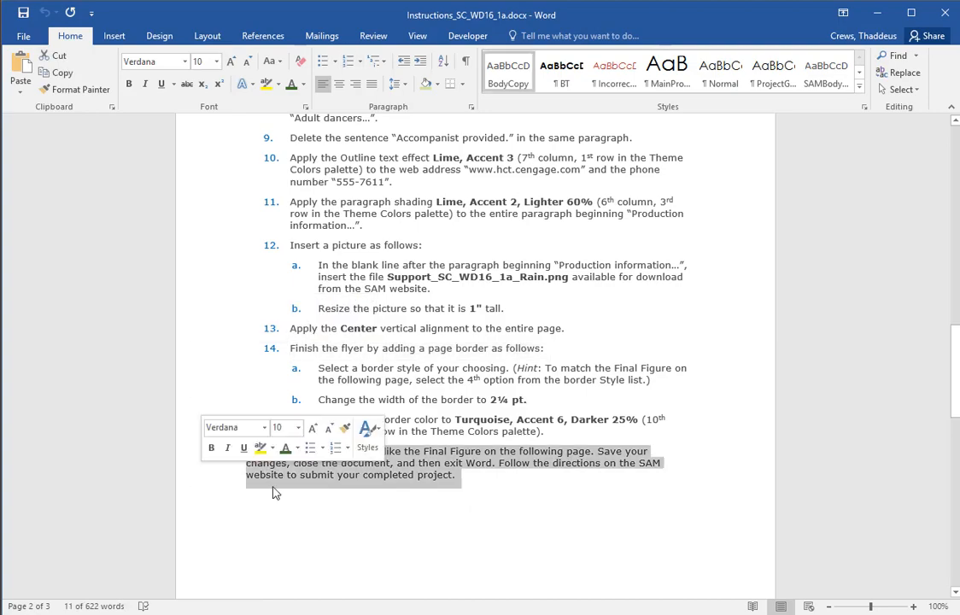
scroll(480, 510, "down", 12)
scroll(478, 508, "down", 2)
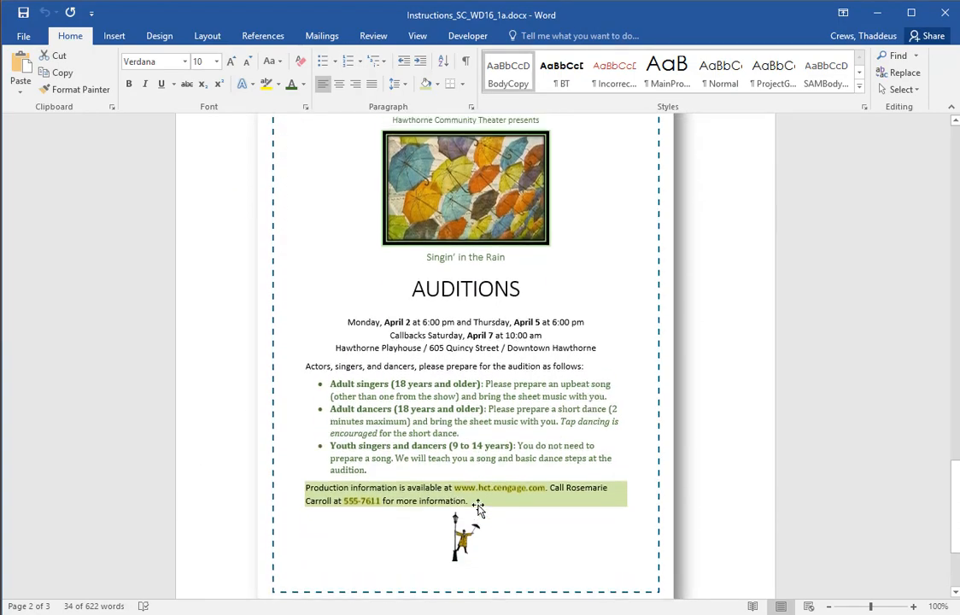
- Compare the finished flyer with the Final Figure in the instructions document by switching repeatedly between the two documents
scroll(478, 508, "up", 1)
scroll(478, 508, "down", 1)
key("alt+Tab")
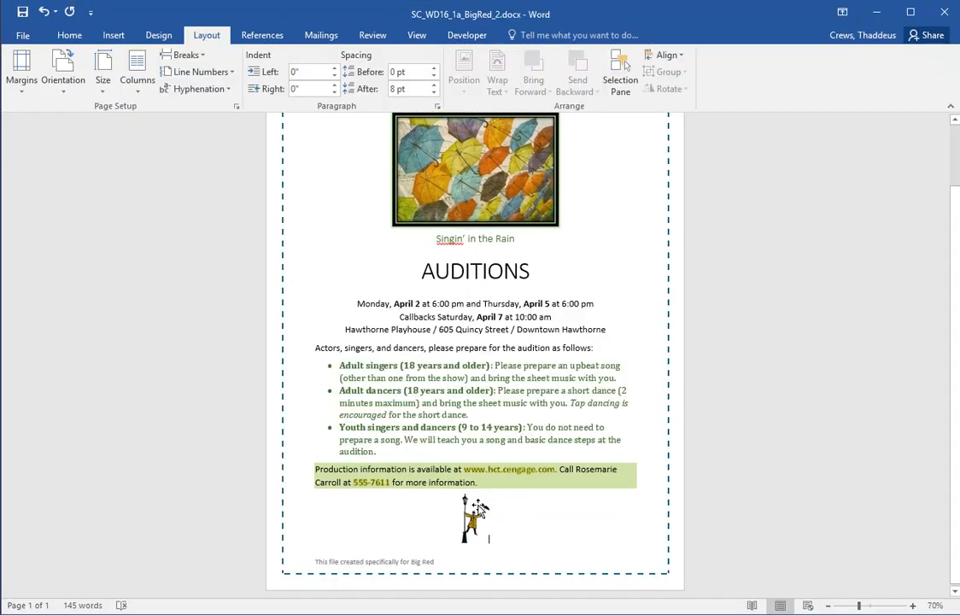
key("alt+Tab")
key("alt+Tab")
key("alt+Tab")
key("alt+Tab")
key("alt+Tab")
key("alt+Tab")
key("alt+Tab")
key("alt+Tab")
key("alt+Tab")
key("alt+Tab")
key("alt+Tab")
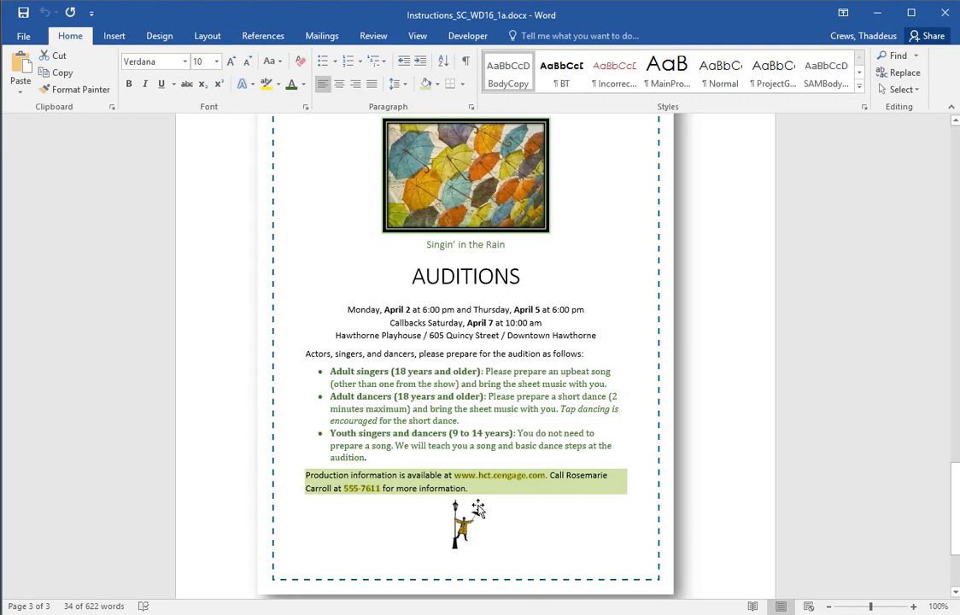
- Recheck the closing save-and-submit paragraph in the instructions document, and save and close the flyer SC_WD16_1a_BigRed_2.docx
scroll(475, 512, "up", 10)
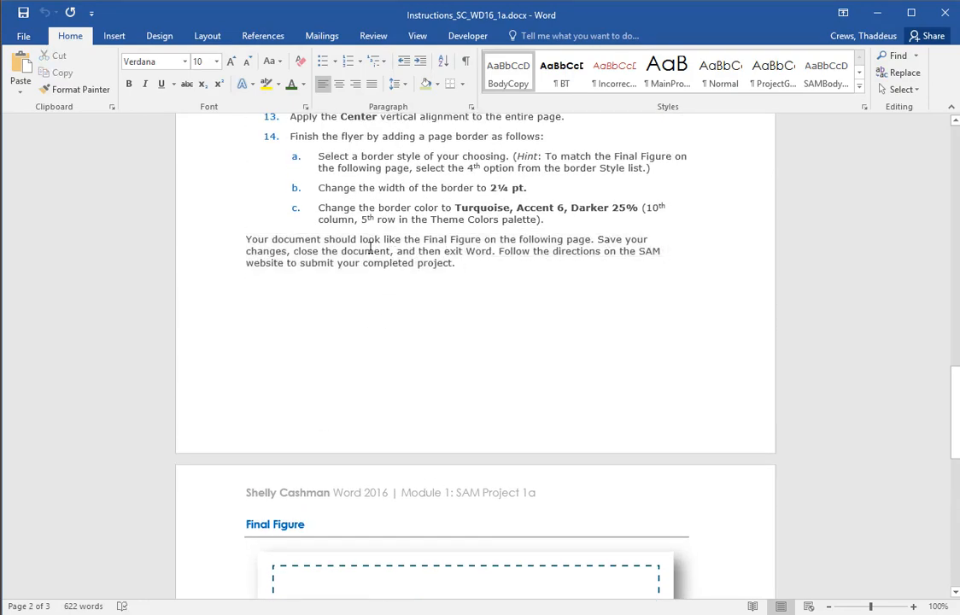
key("alt+Tab")
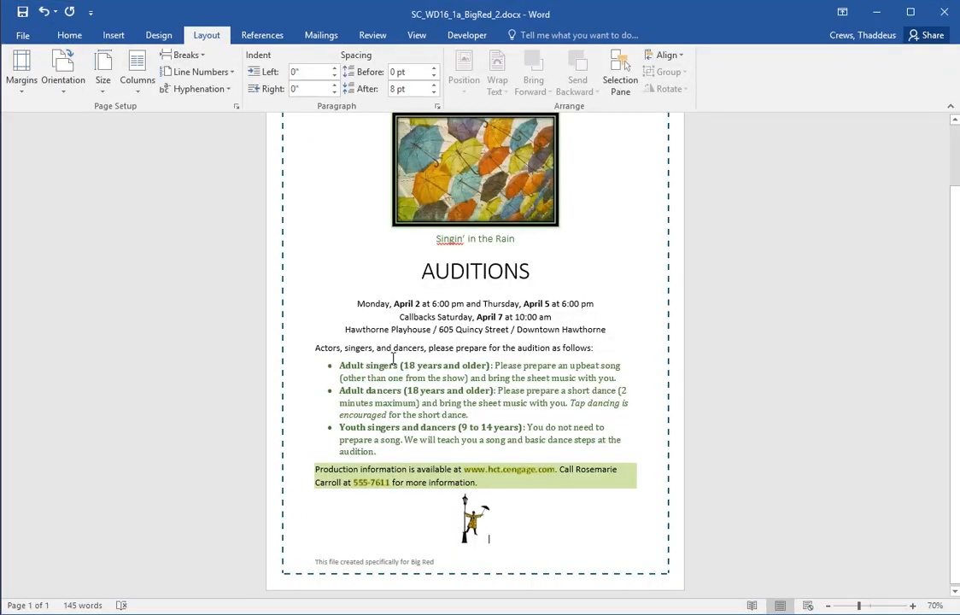
scroll(388, 355, "up", 2)
scroll(390, 359, "down", 2)
left_click(23, 12)
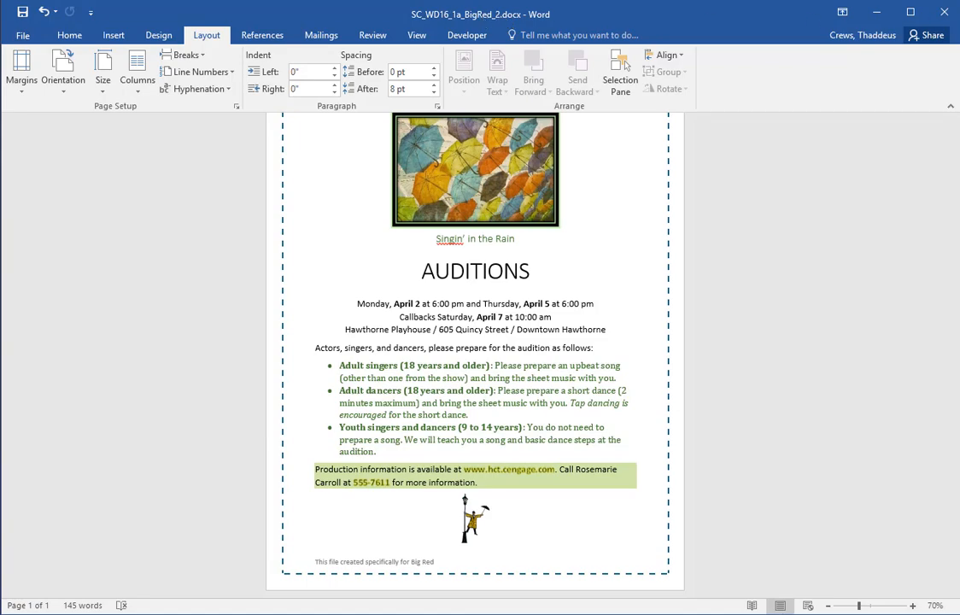
left_click(944, 13)
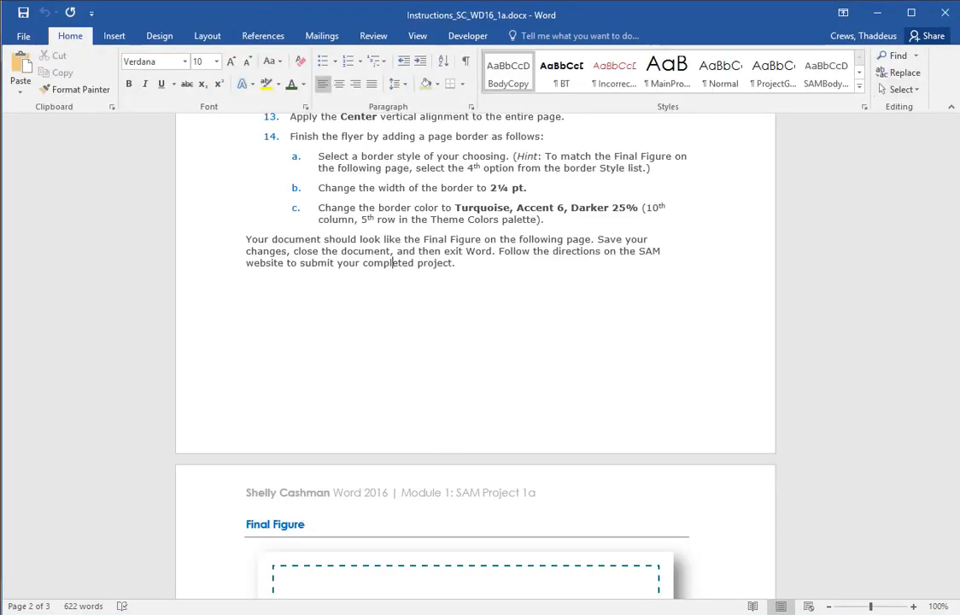
- Switch to the SAM website in Chrome, upload SC_WD16_1a_BigRed_2.docx from the Desktop for CIS 141-Word 1, submit it and close the assignment window
key("alt+Tab")
scroll(557, 349, "down", 1)
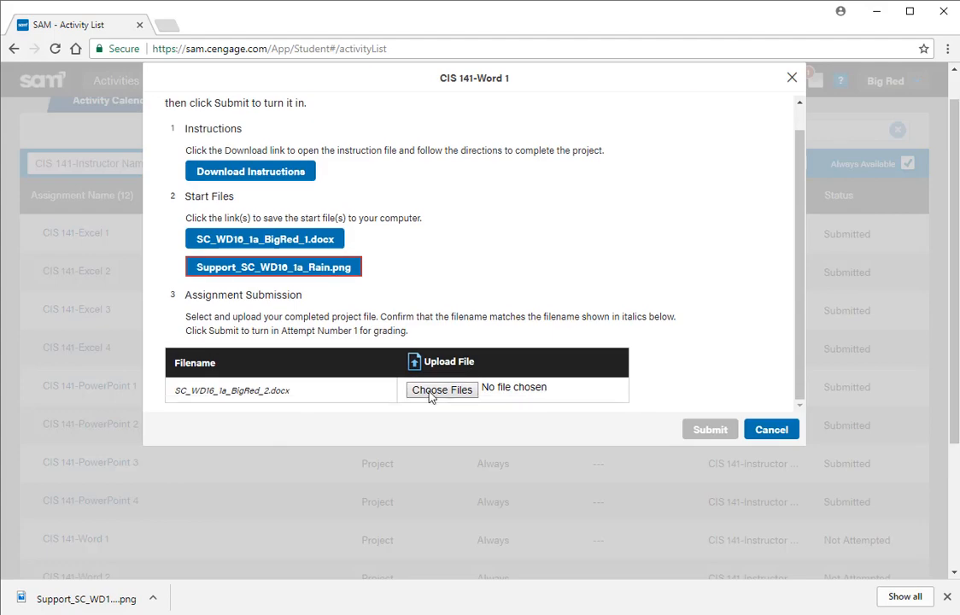
left_click(429, 391)
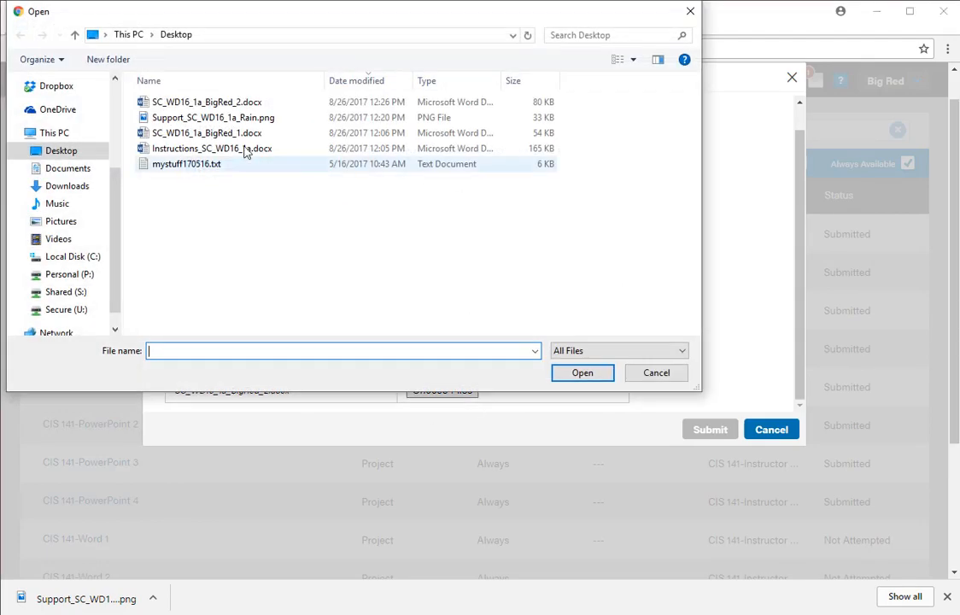
double_click(225, 103)
left_click(711, 429)
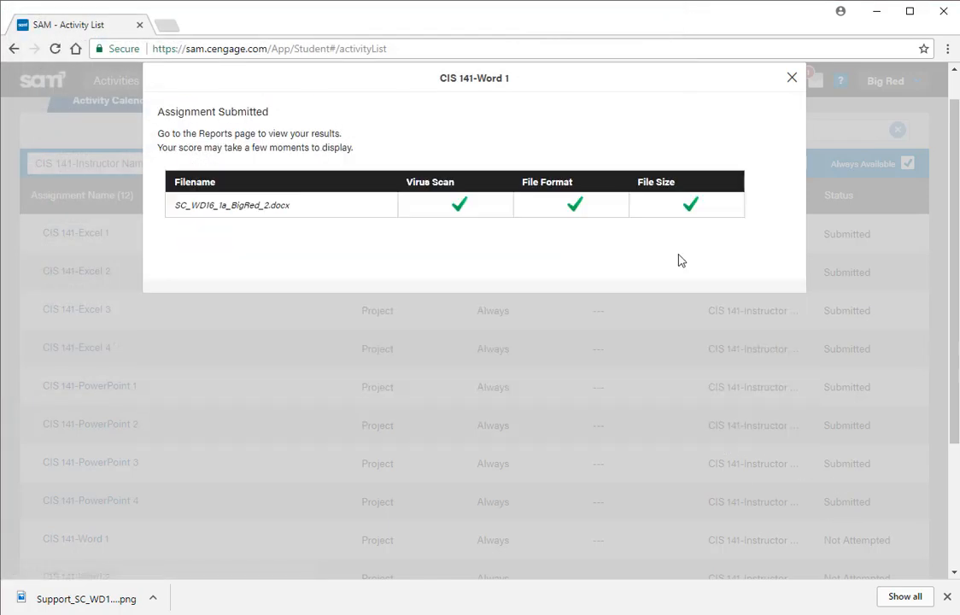
left_click(790, 79)
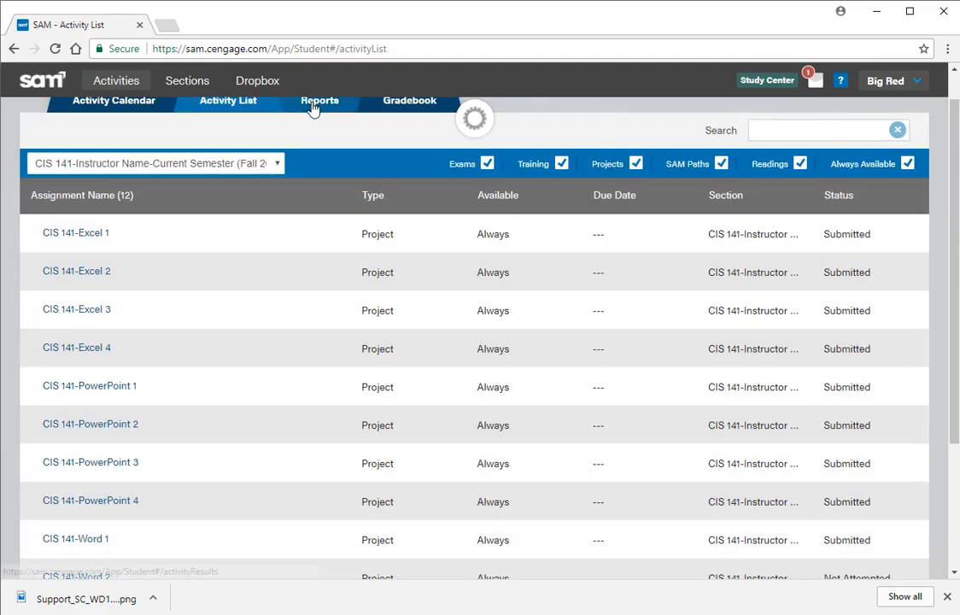
- Download the CIS 141-Word 1 report from SAM to the Desktop as SC_WD16_1a_BigRed_Report_1.docx and open it in Word for editing
left_click(312, 101)
scroll(124, 341, "down", 3)
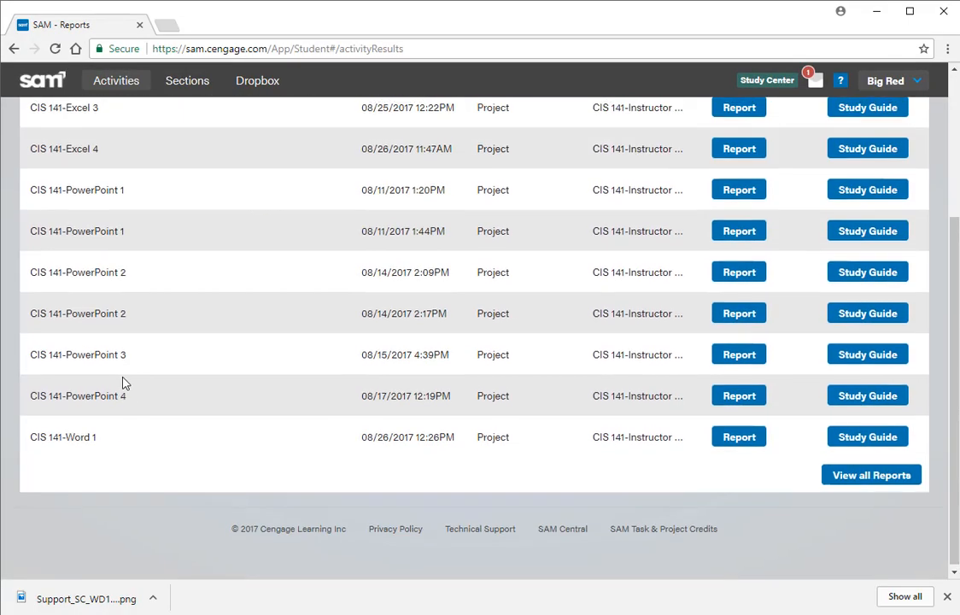
left_click(744, 439)
left_click(581, 373)
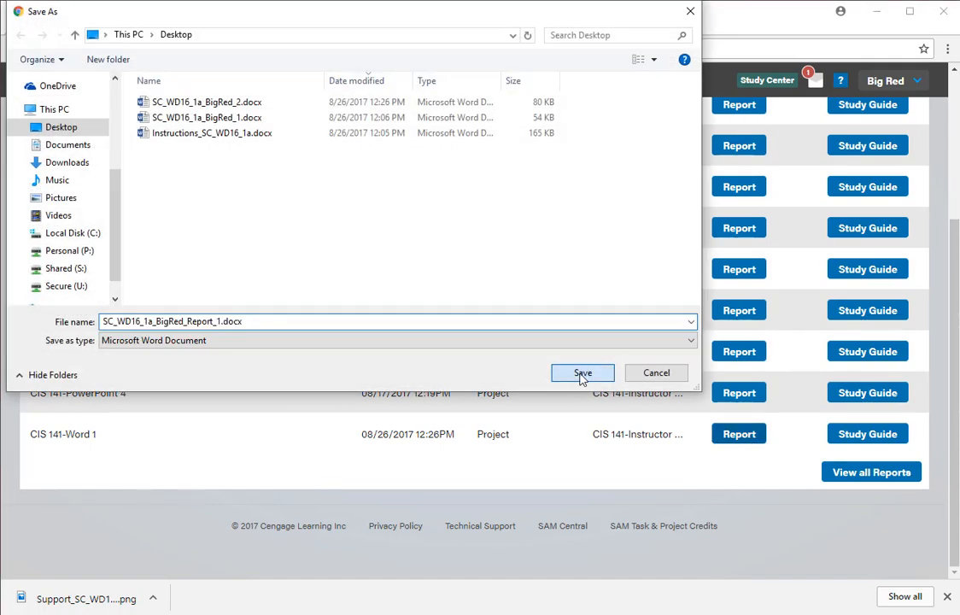
left_click(101, 596)
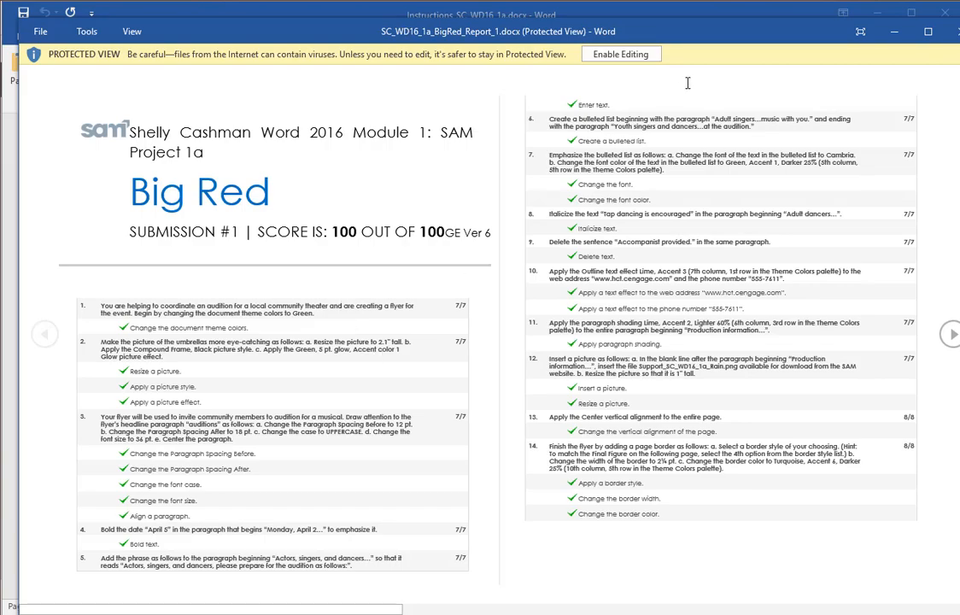
left_click(620, 54)
- Review the graded report from the overall score through each project step's points to the appended copy of the flyer
scroll(530, 270, "down", 15)
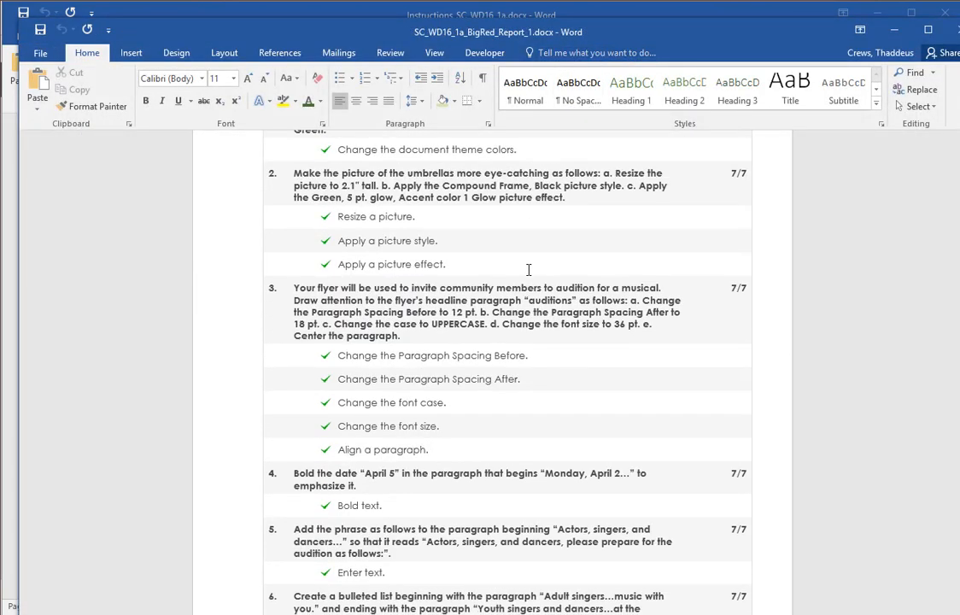
scroll(511, 299, "down", 20)
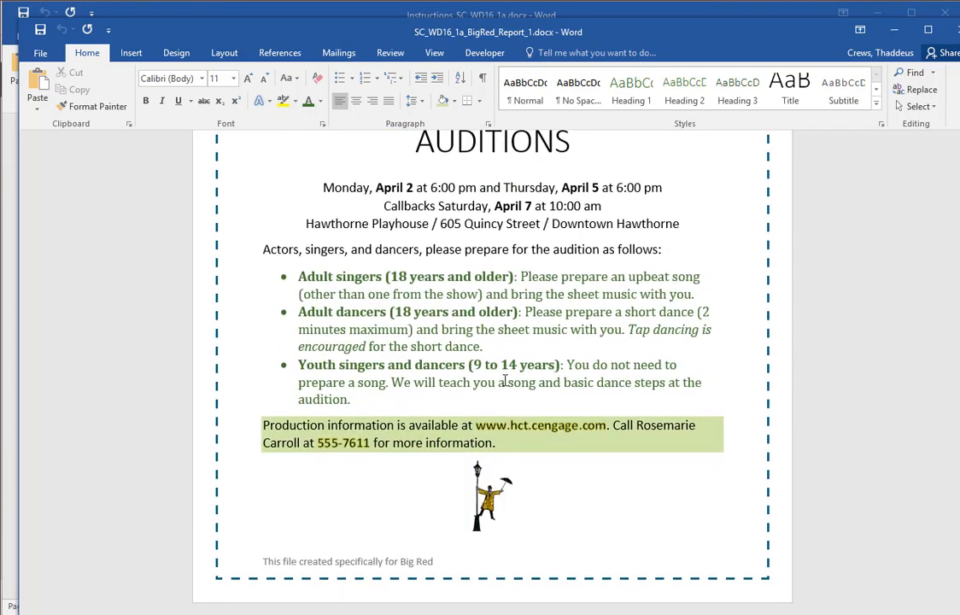
scroll(506, 342, "up", 20)
scroll(504, 373, "up", 1)
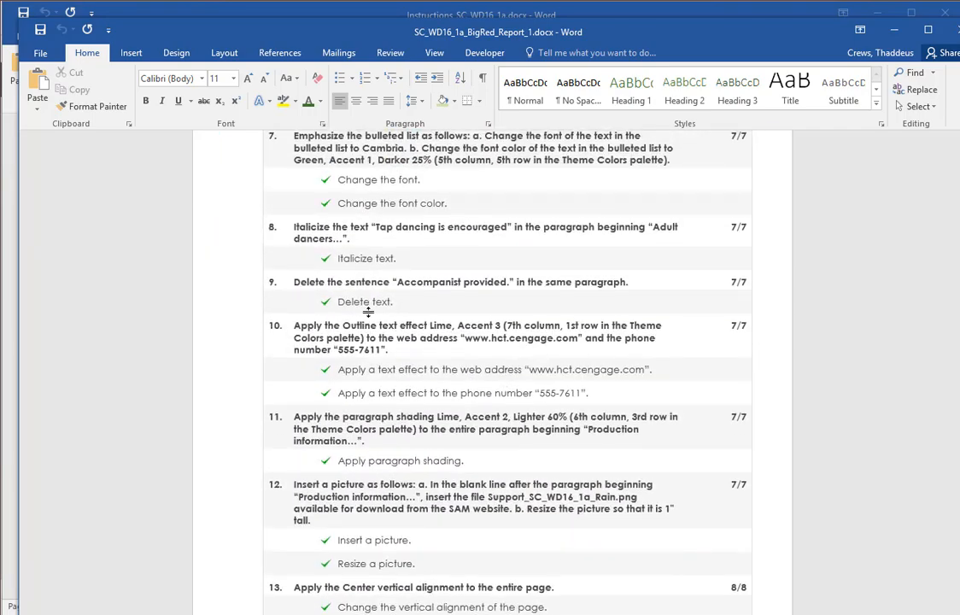
scroll(403, 359, "down", 20)
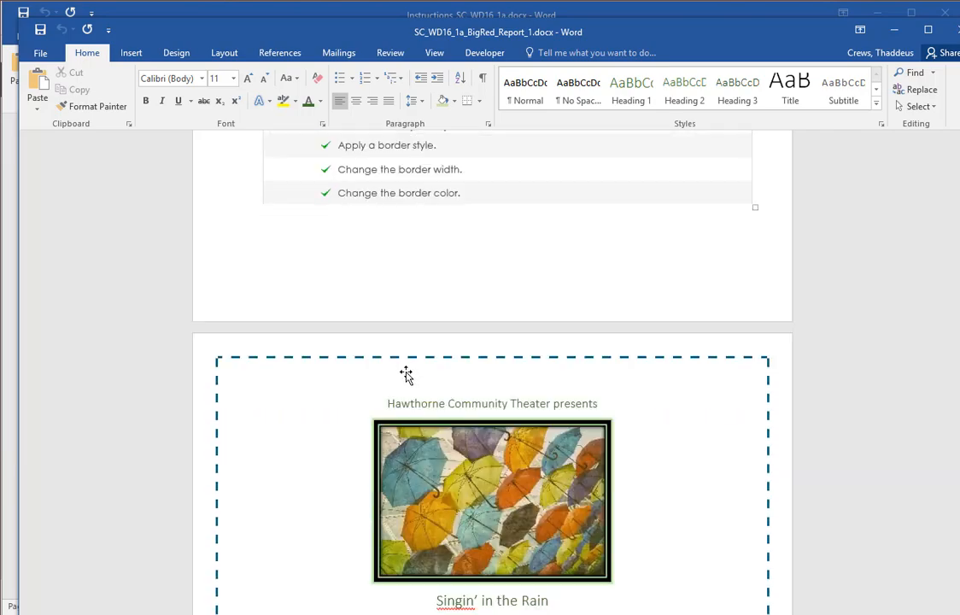
scroll(410, 403, "up", 10)
scroll(410, 403, "up", 20)
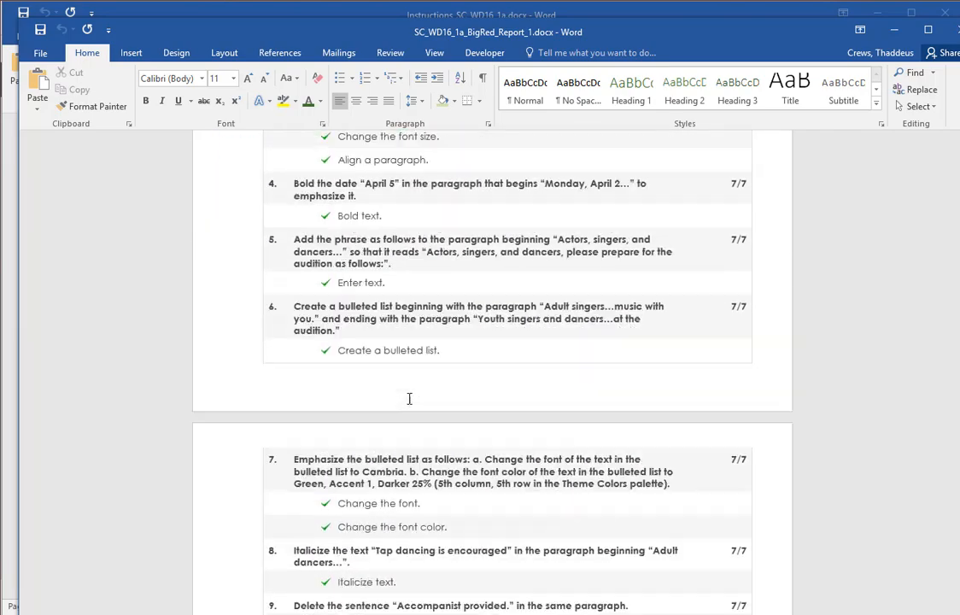
scroll(443, 307, "up", 1)
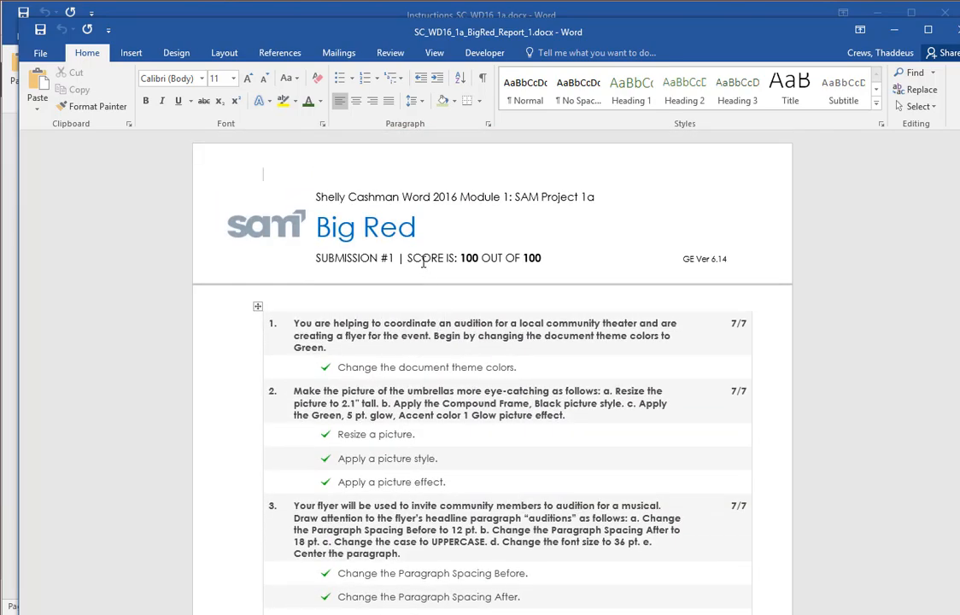